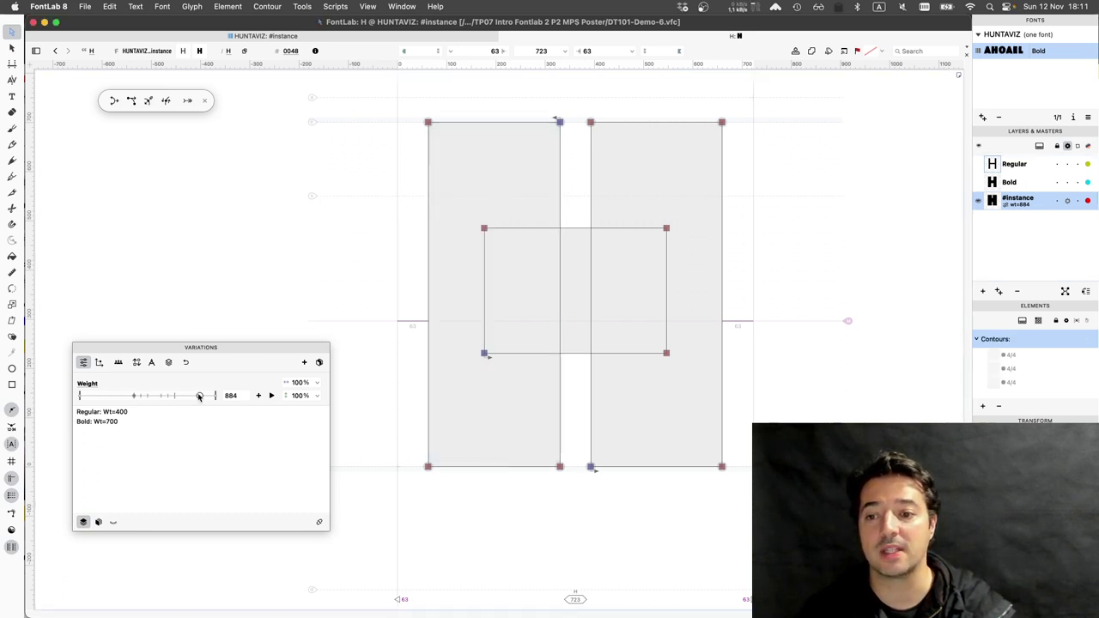
- Preview a lighter instance of the H and set its Weight to 100
drag(136, 402, 104, 397)
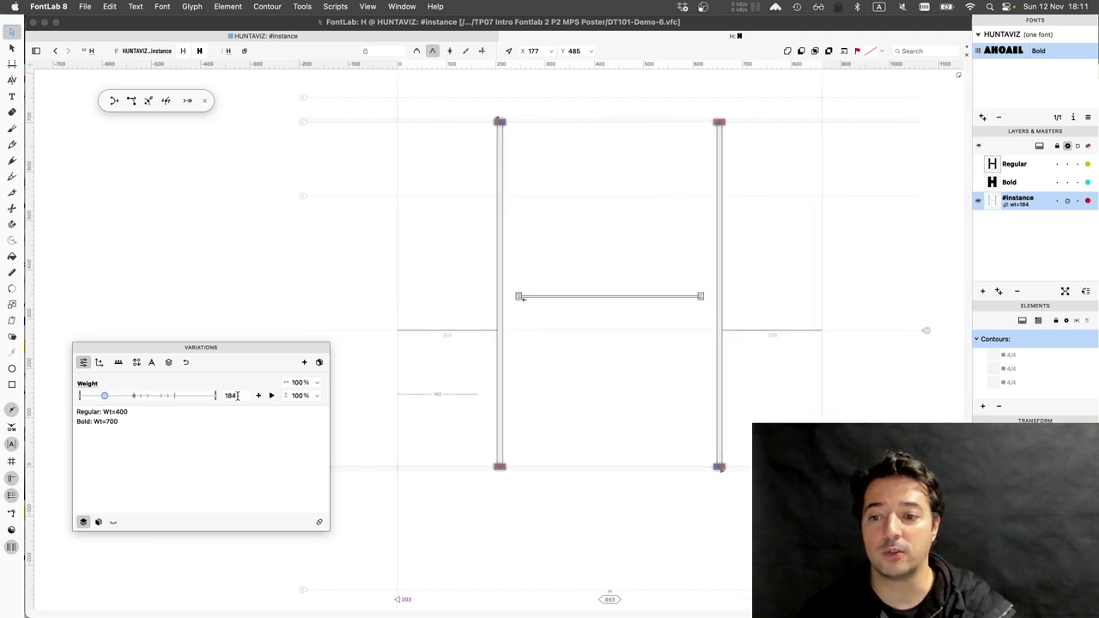
drag(237, 395, 206, 399)
text(1000)
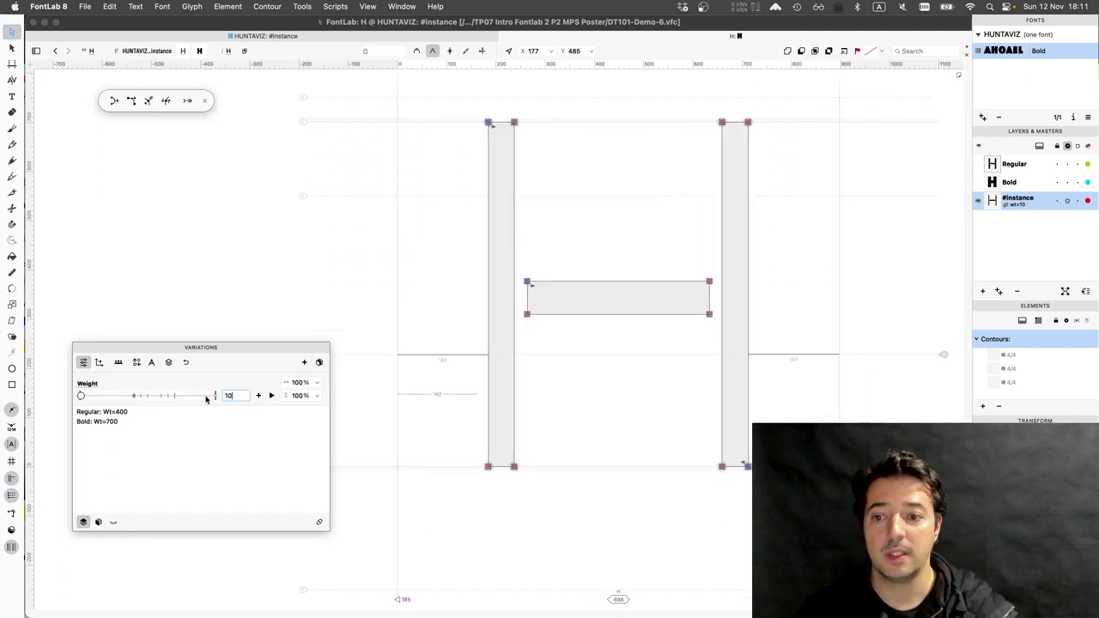
key(BackSpace)
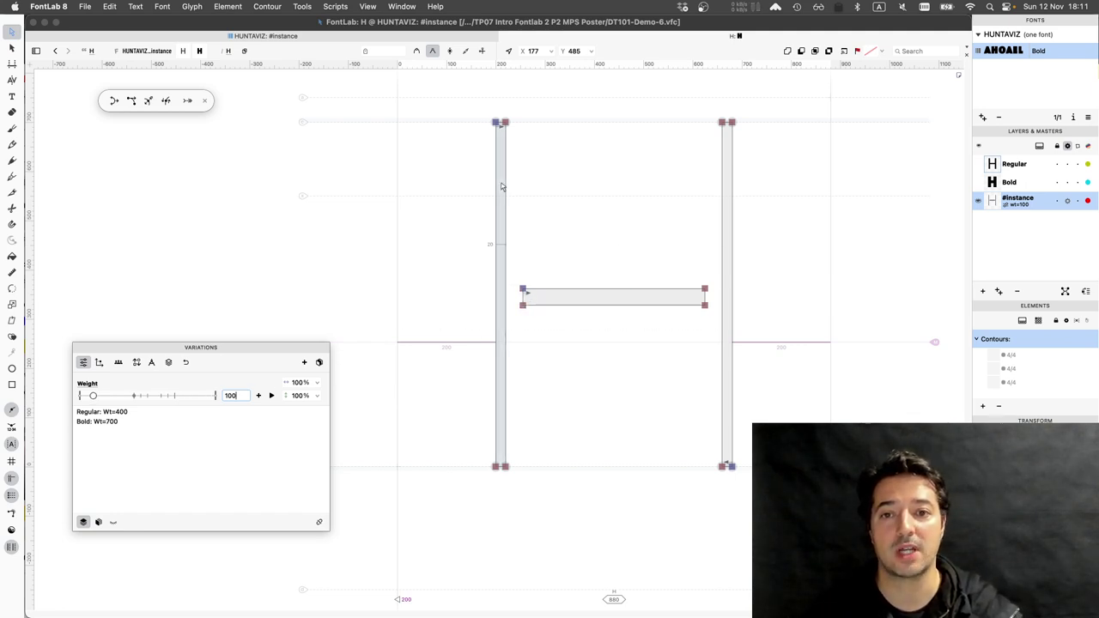
click(517, 133)
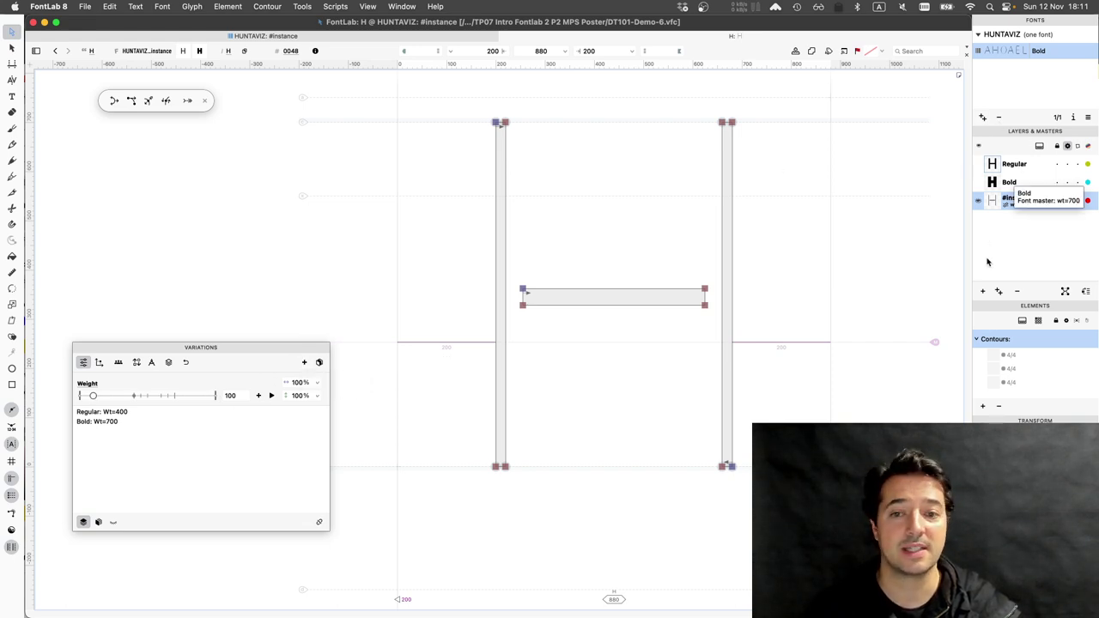
- Add the current wt=100 instance as a master to all glyphs, including a font master and skipping existing layers
click(305, 364)
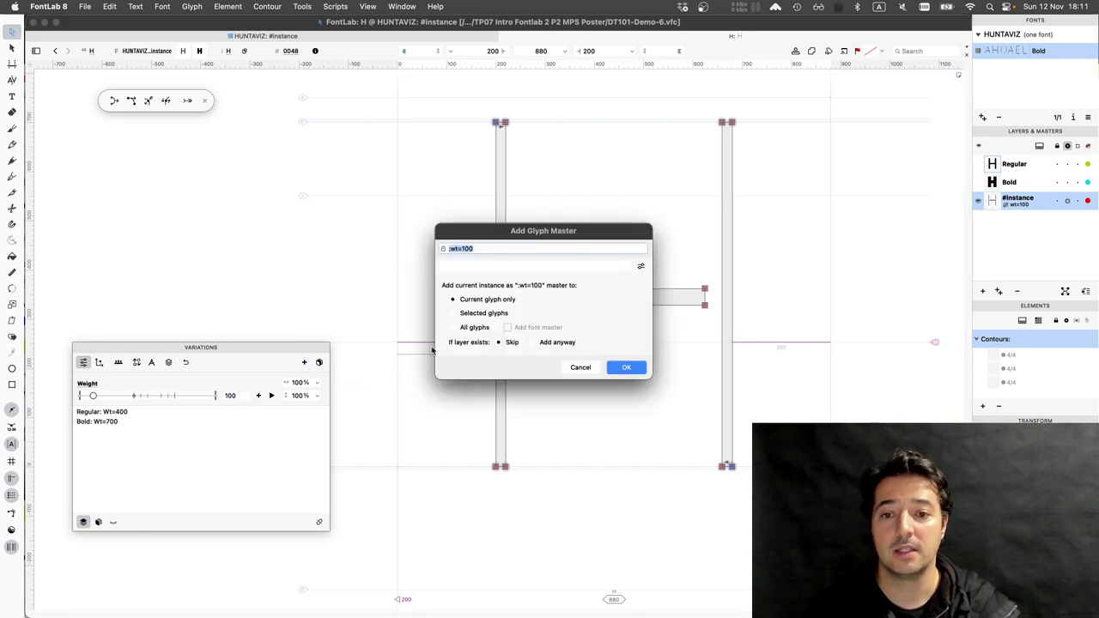
click(468, 327)
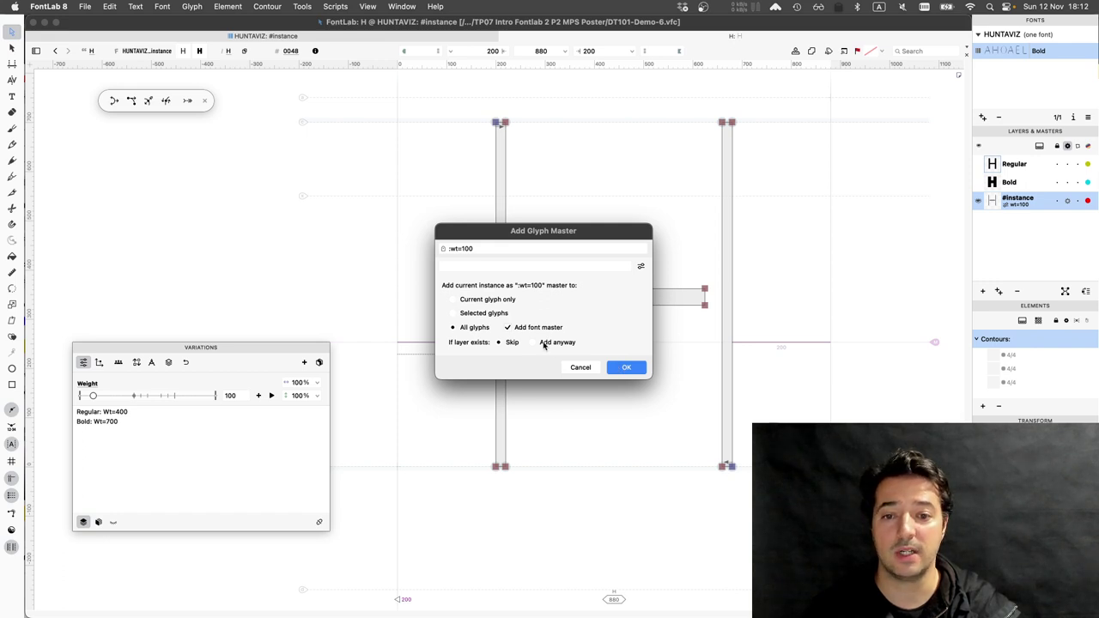
click(625, 368)
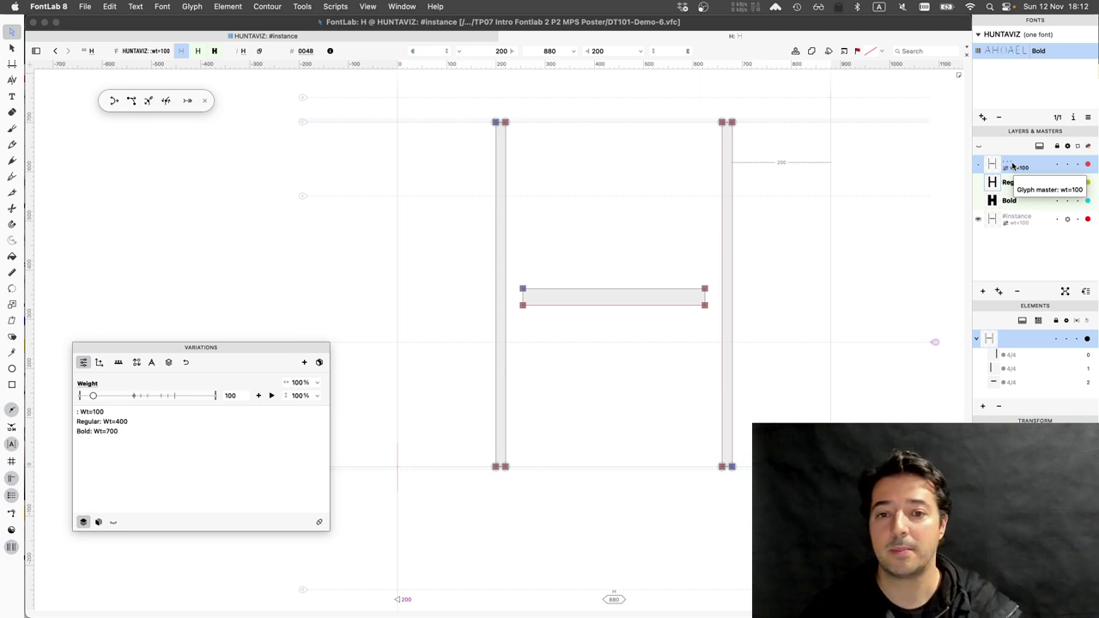
- Check the width of the H's left stem in the wt=100 master and set the crossbar's height to 18
click(518, 131)
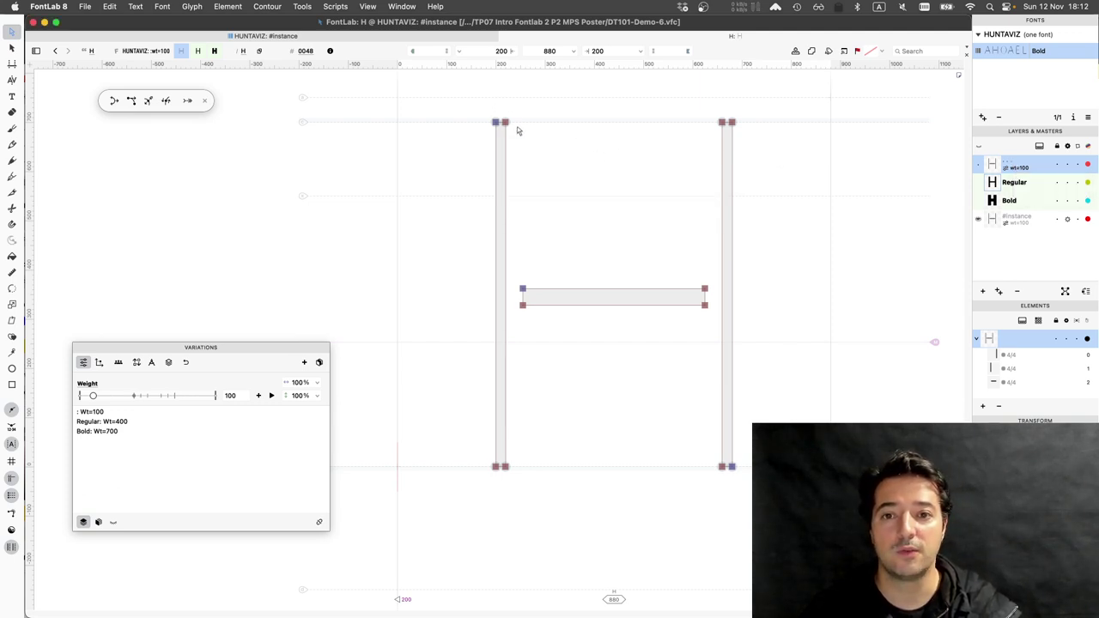
drag(485, 106, 518, 130)
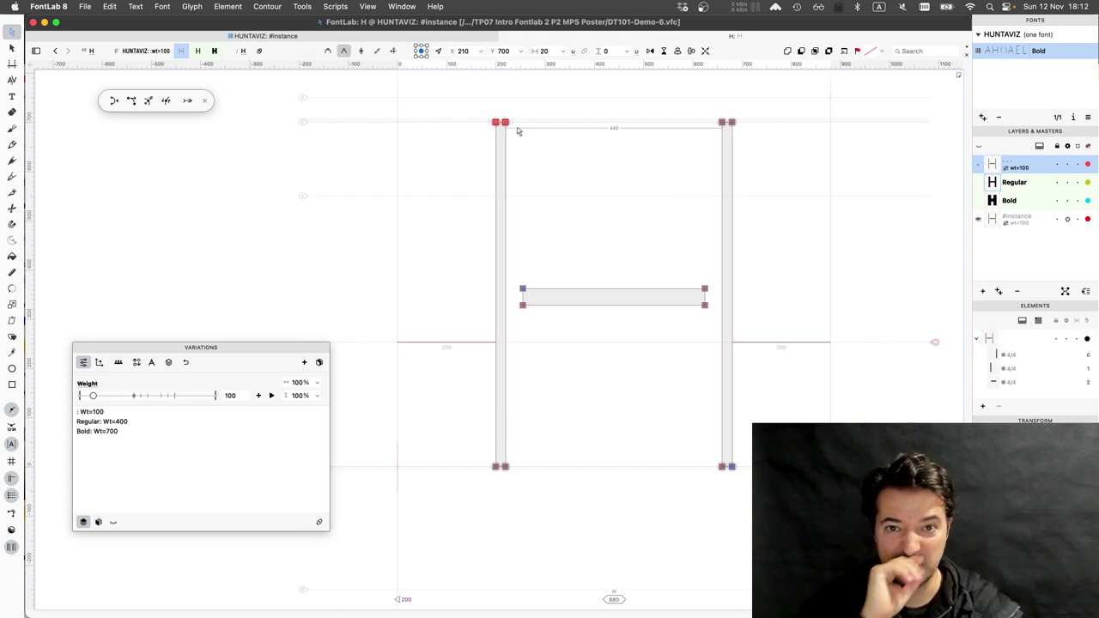
click(543, 292)
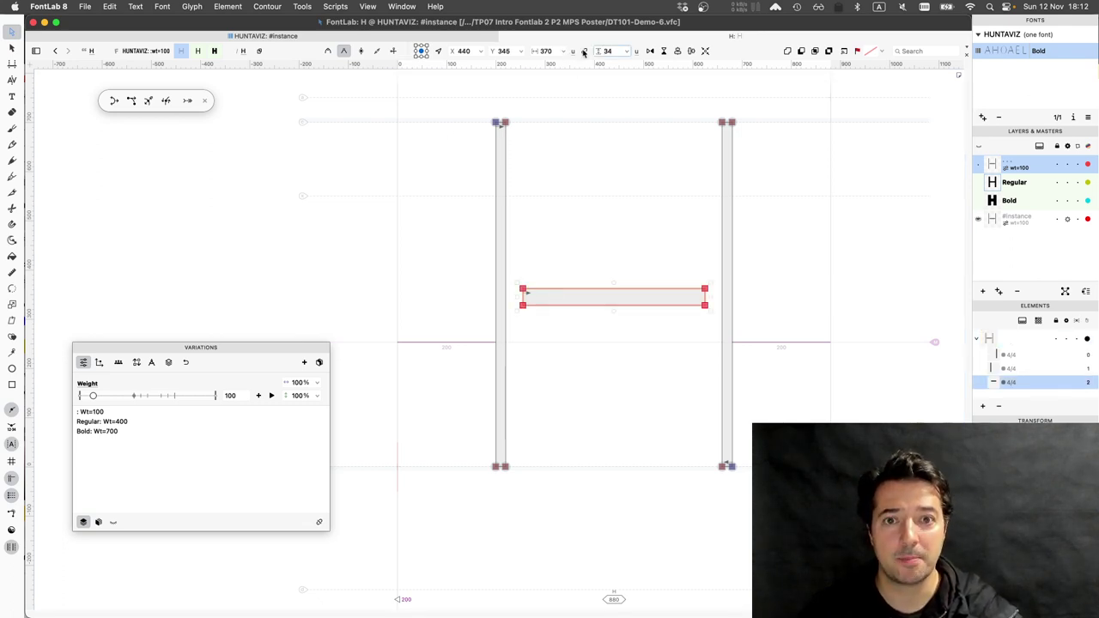
key(super+a)
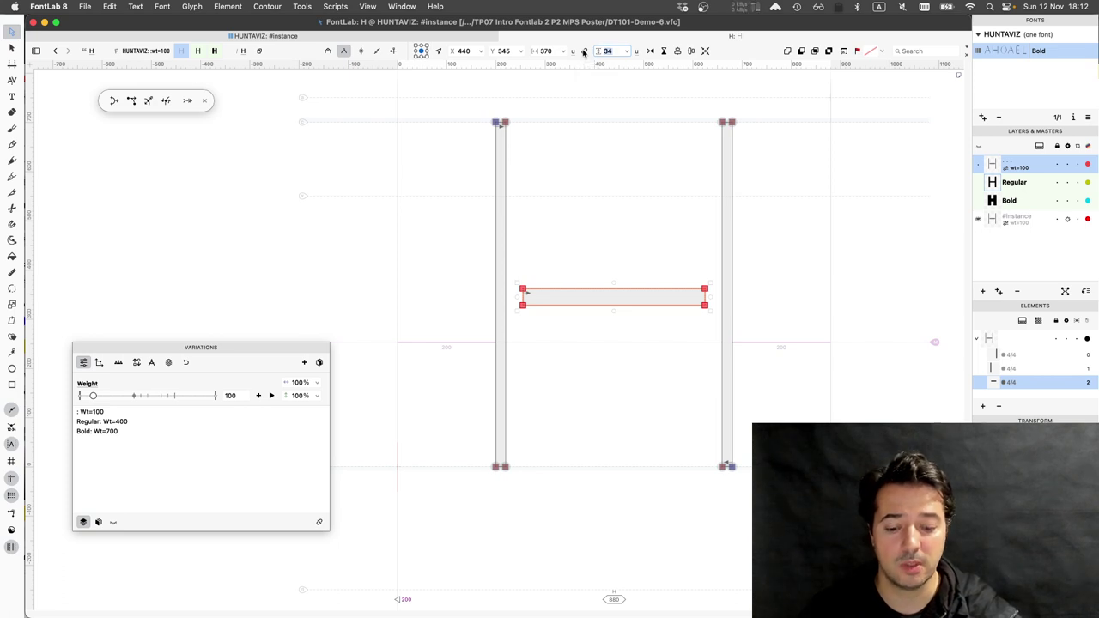
text(18)
key(Return)
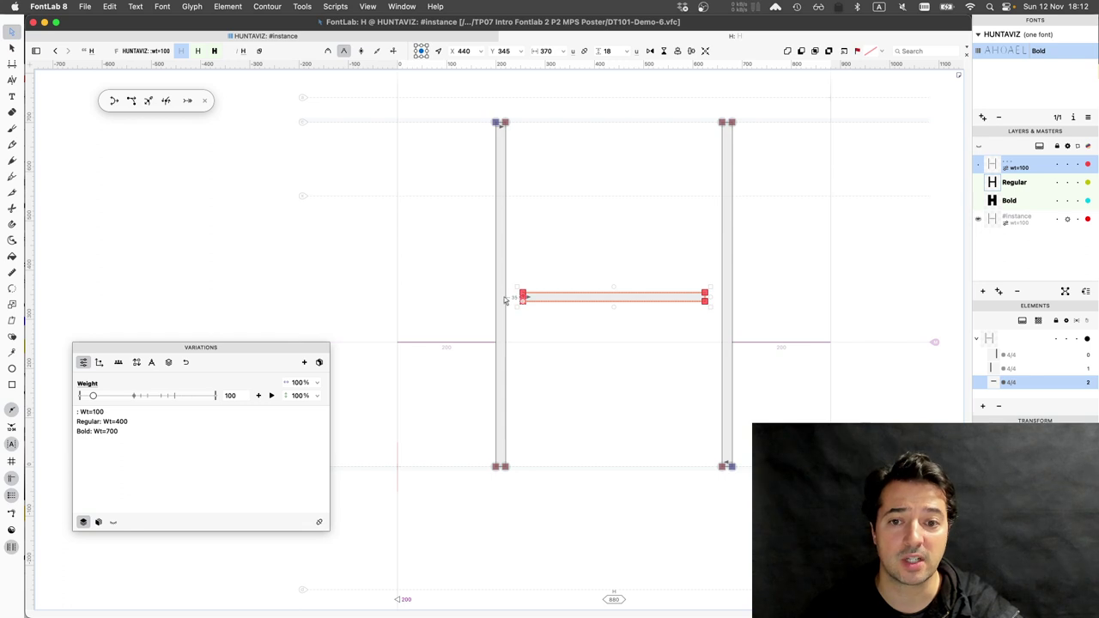
- Move the H's crossbar so it overlaps the left stem and widen it to about 447 units
drag(510, 299, 504, 299)
key(super+z)
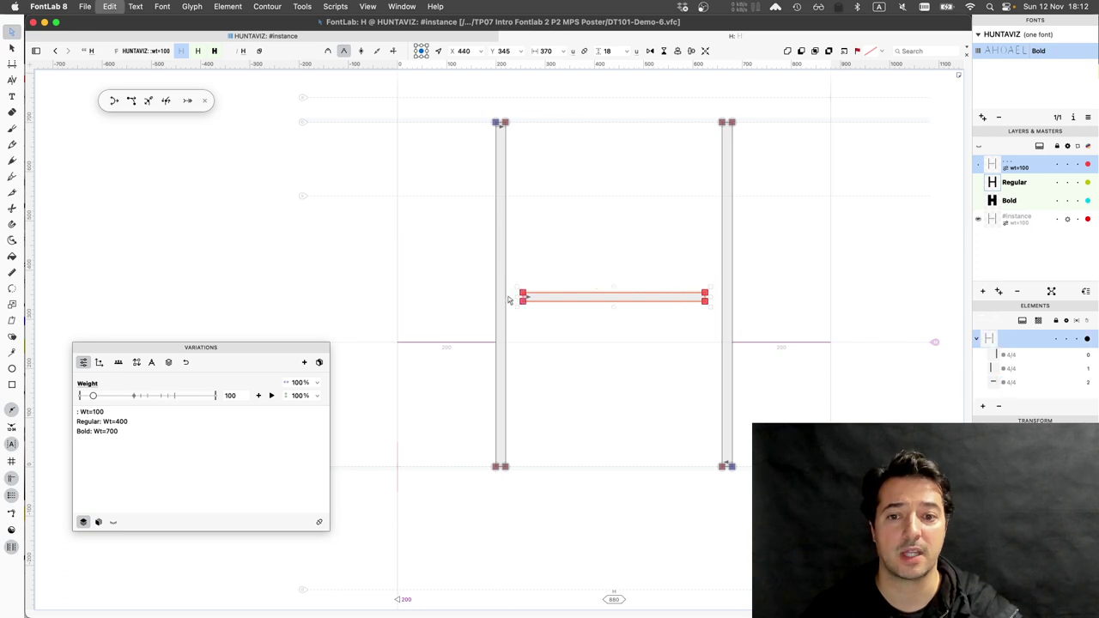
drag(520, 299, 502, 298)
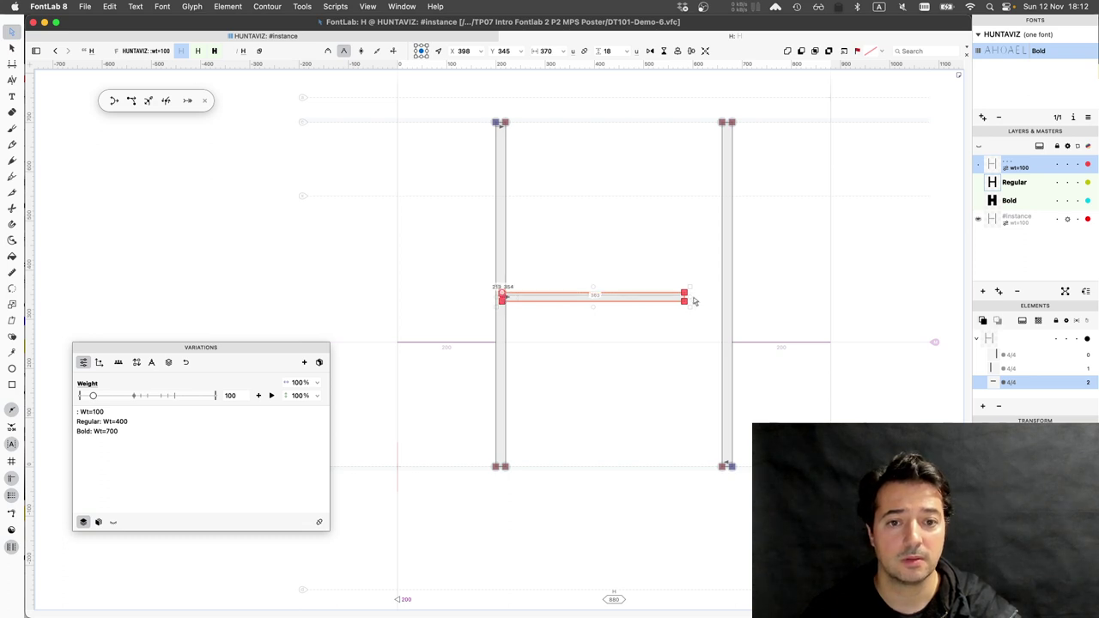
drag(685, 297, 725, 297)
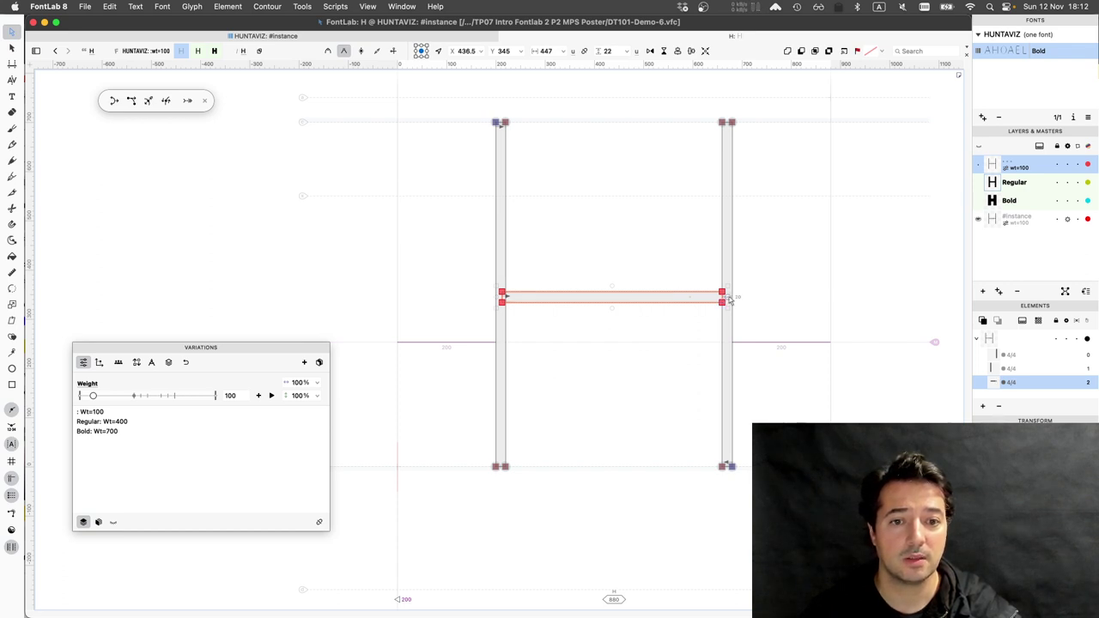
drag(723, 298, 728, 297)
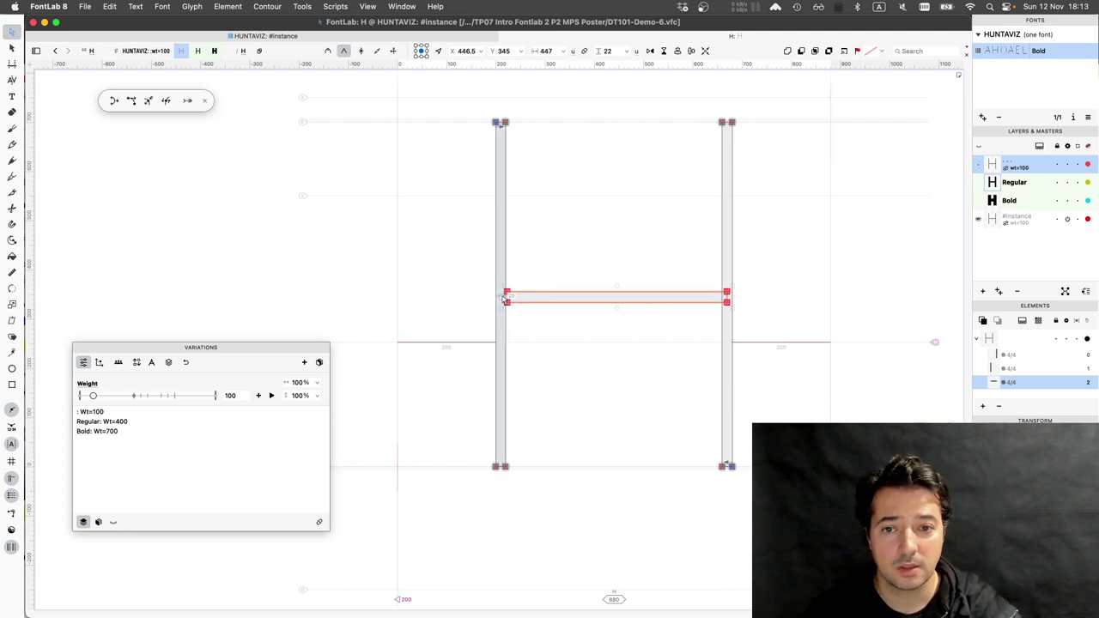
drag(500, 299, 492, 299)
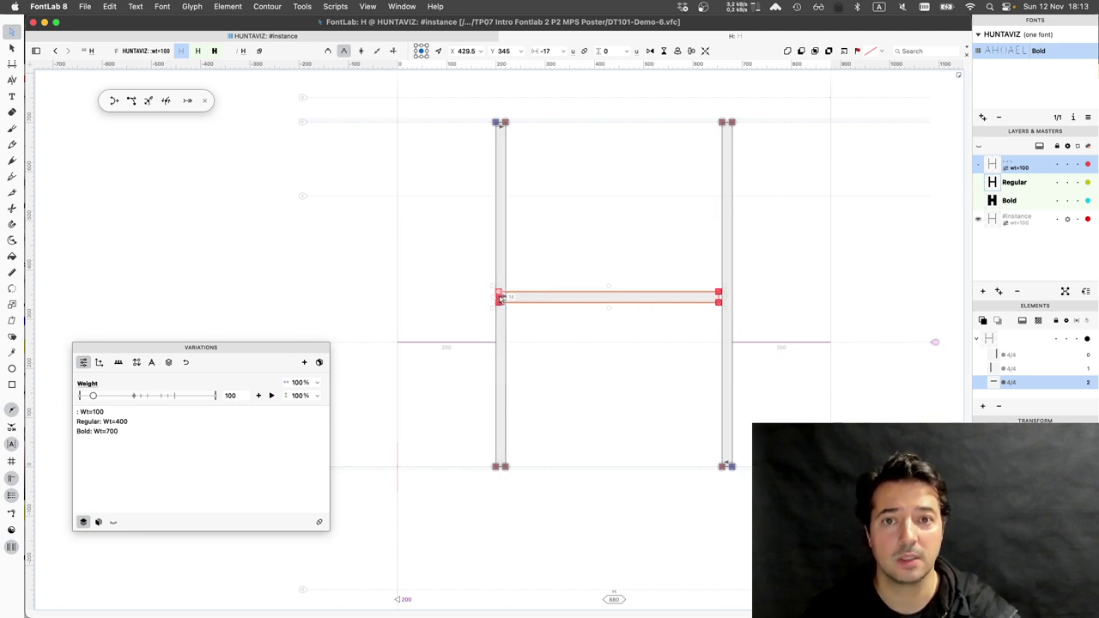
key(Right)
key(Right)
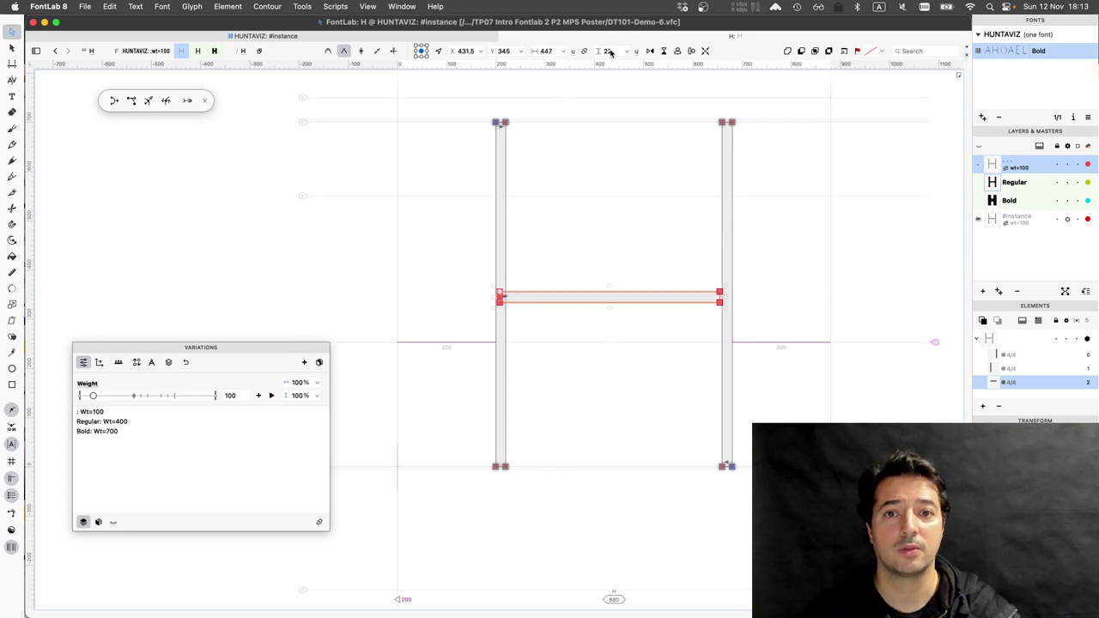
- Restore the crossbar's height to 18 and extend its right end into the right stem, about 461 units wide overall
click(596, 51)
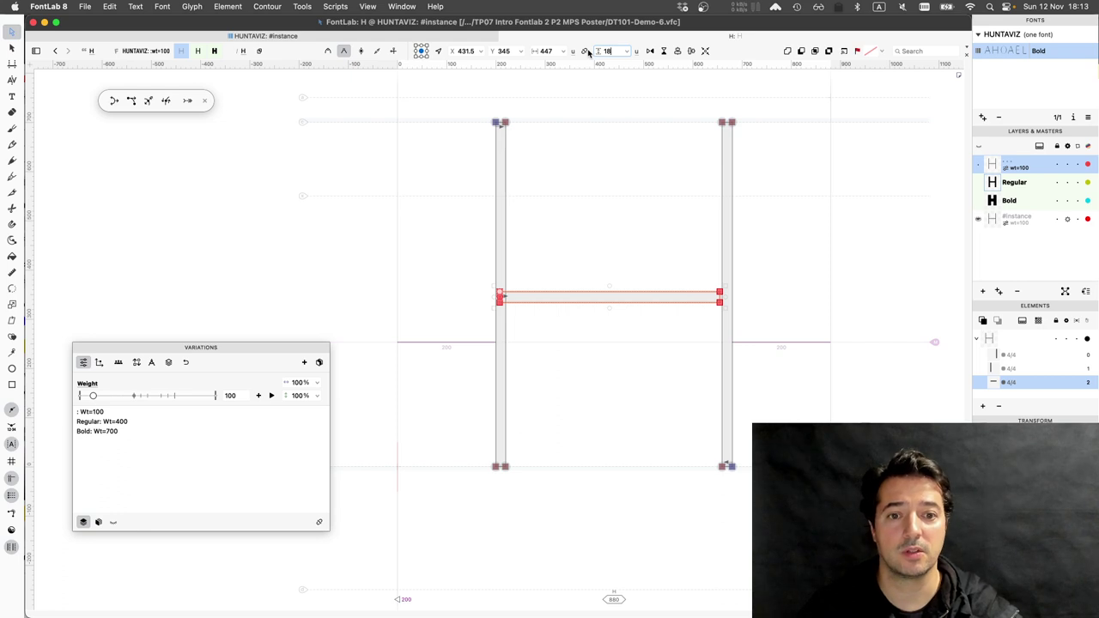
key(Return)
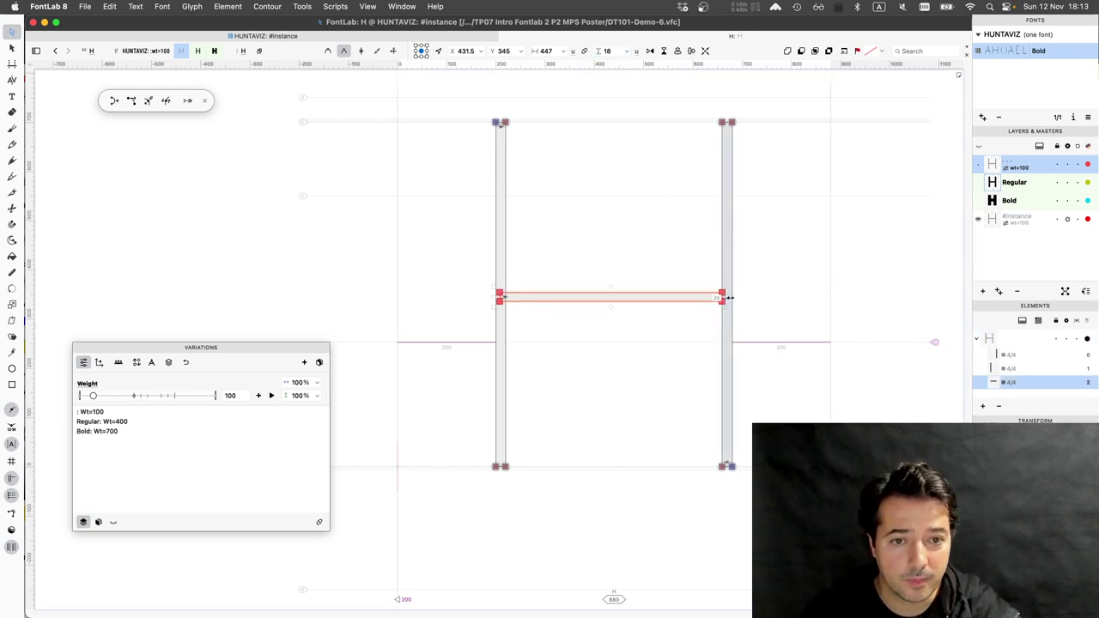
drag(731, 297, 736, 297)
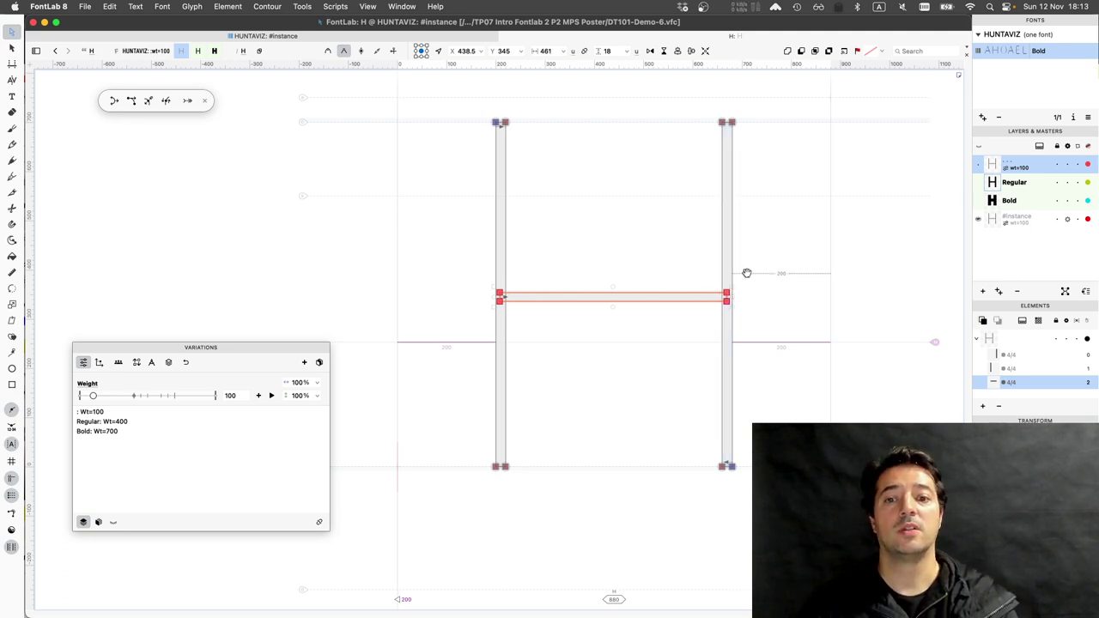
- Preview the H as a filled shape and look over the thin glyphs in the font window before reopening the H
key(space)
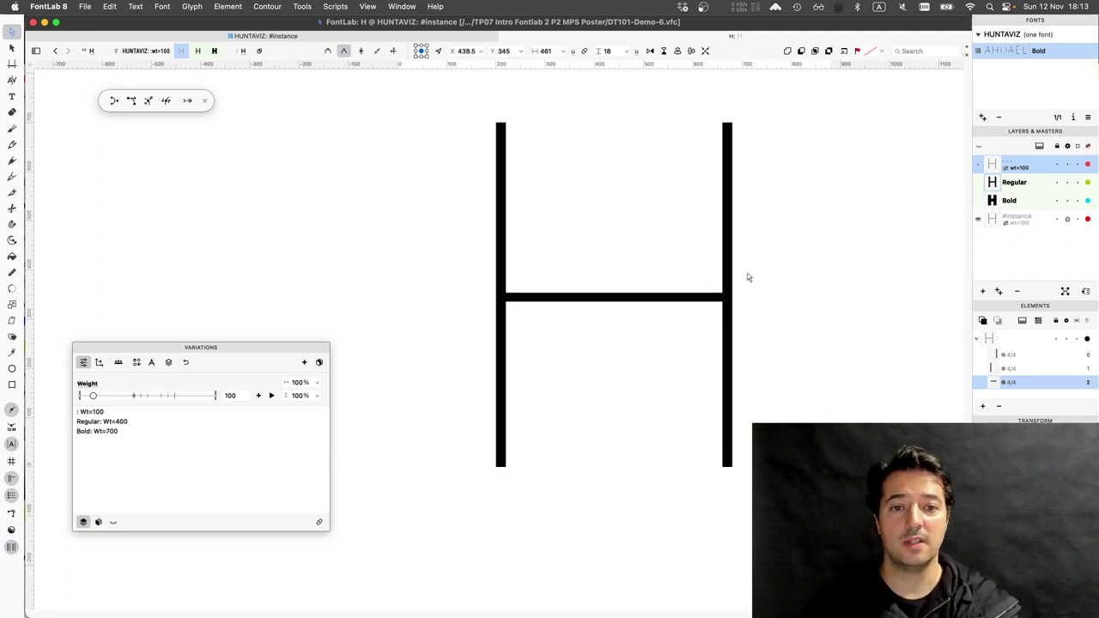
click(323, 38)
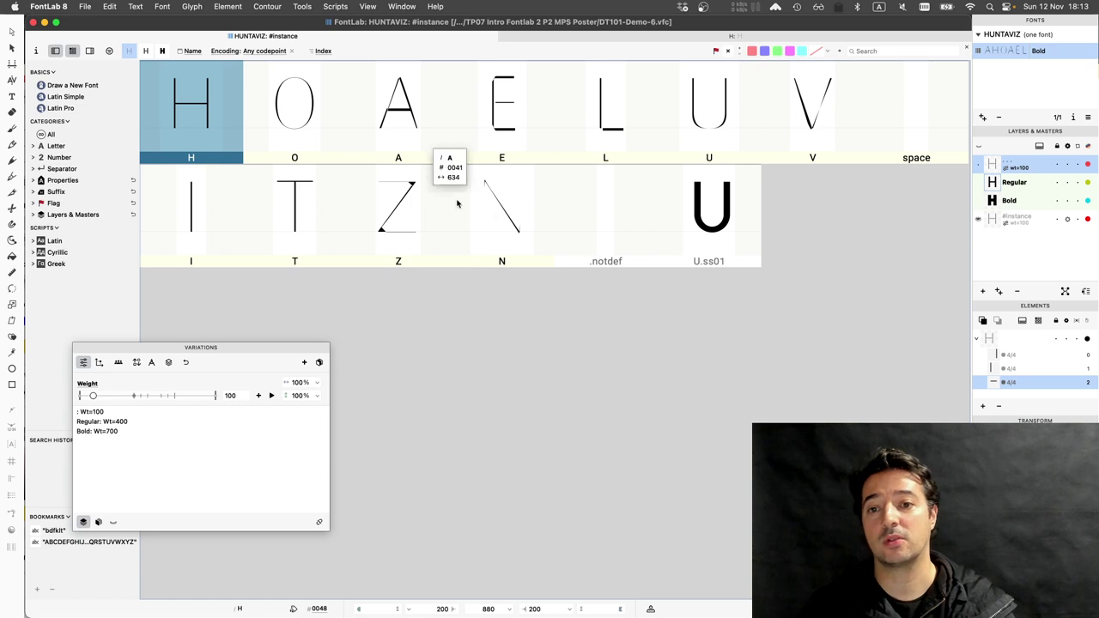
double_click(226, 110)
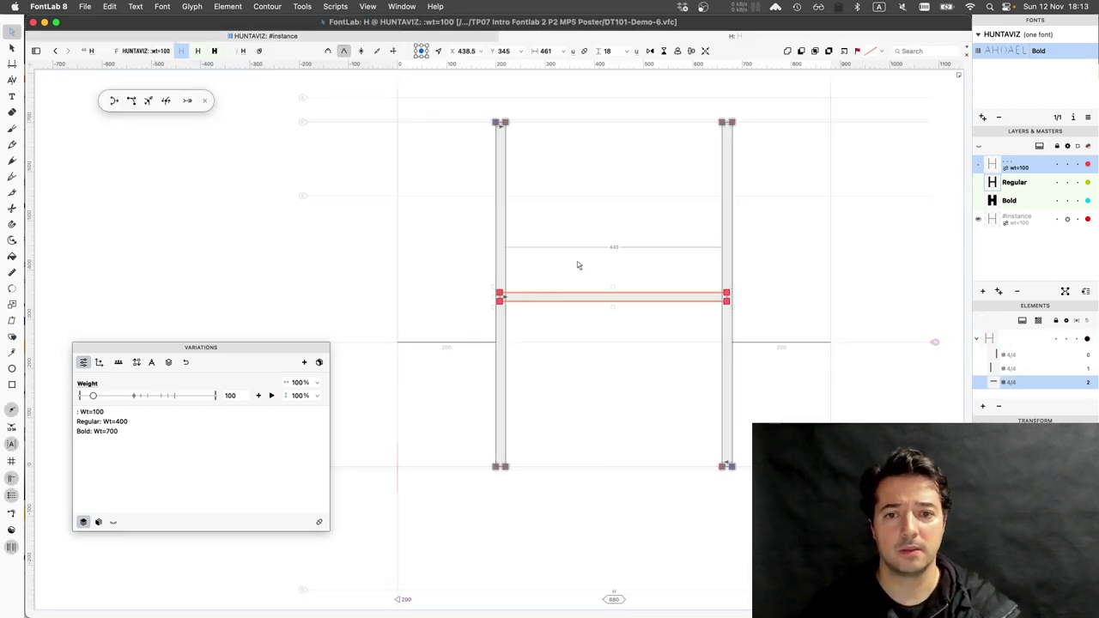
- Add an O after the H in the glyph window and make the O's contours editable
text(t)
text(O)
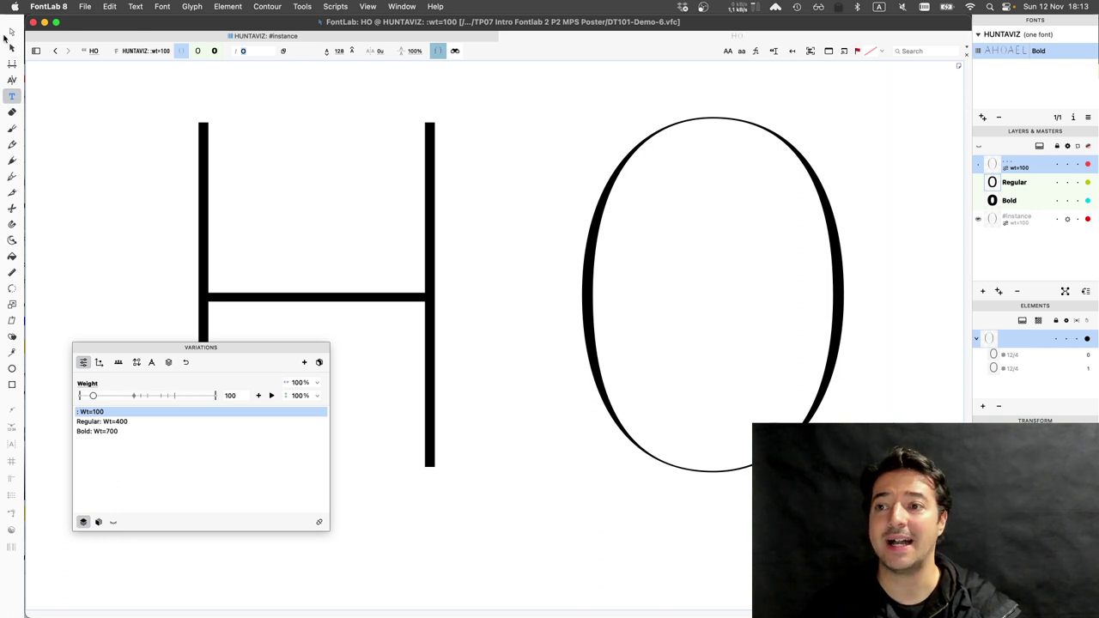
click(12, 32)
click(488, 161)
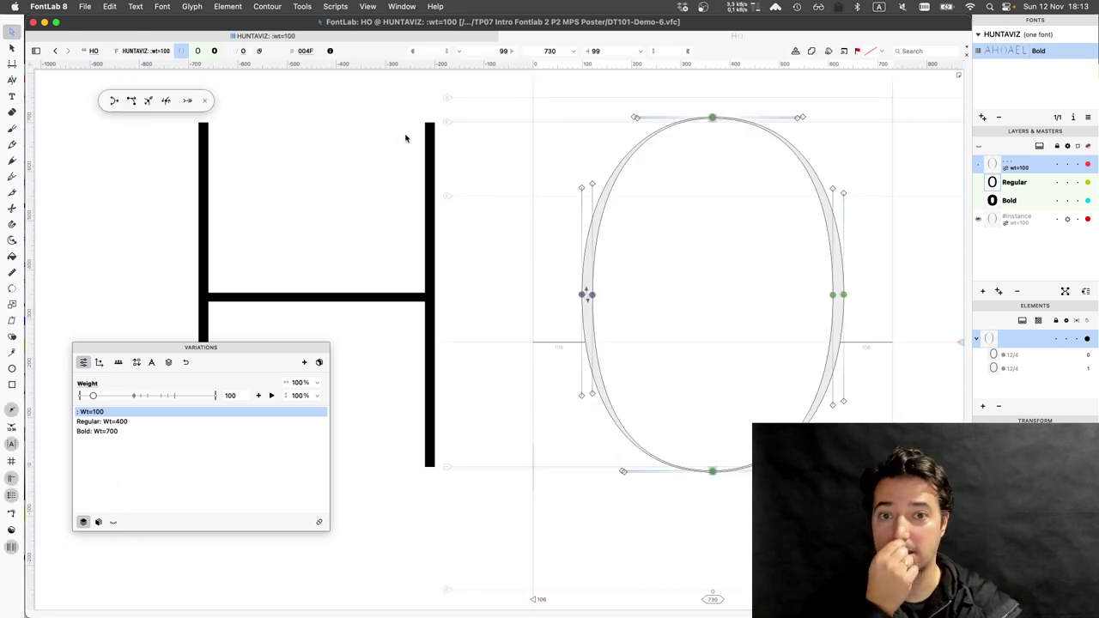
- Try lowering the inner top node of the O by 10 units to Y 698 and undo the move
mouse_move(650, 285)
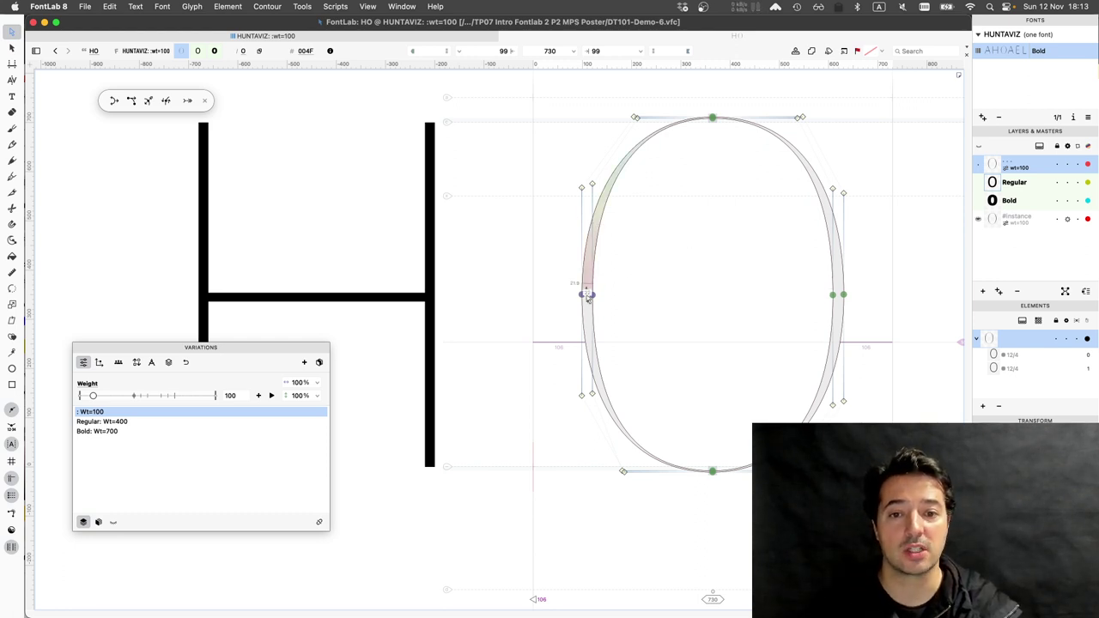
click(712, 118)
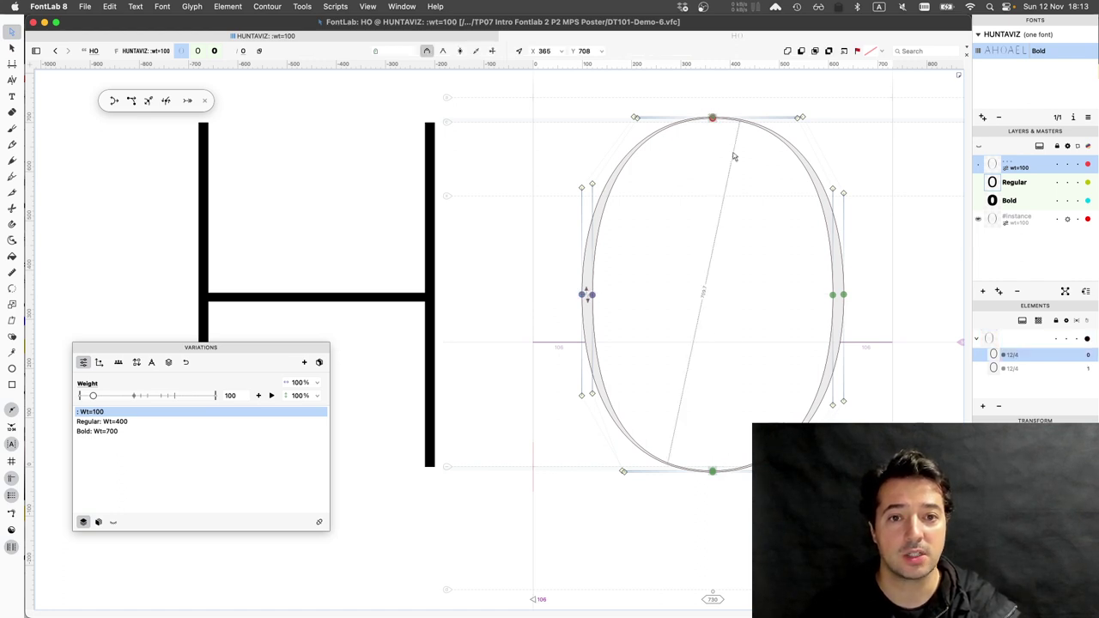
key(shift+Down)
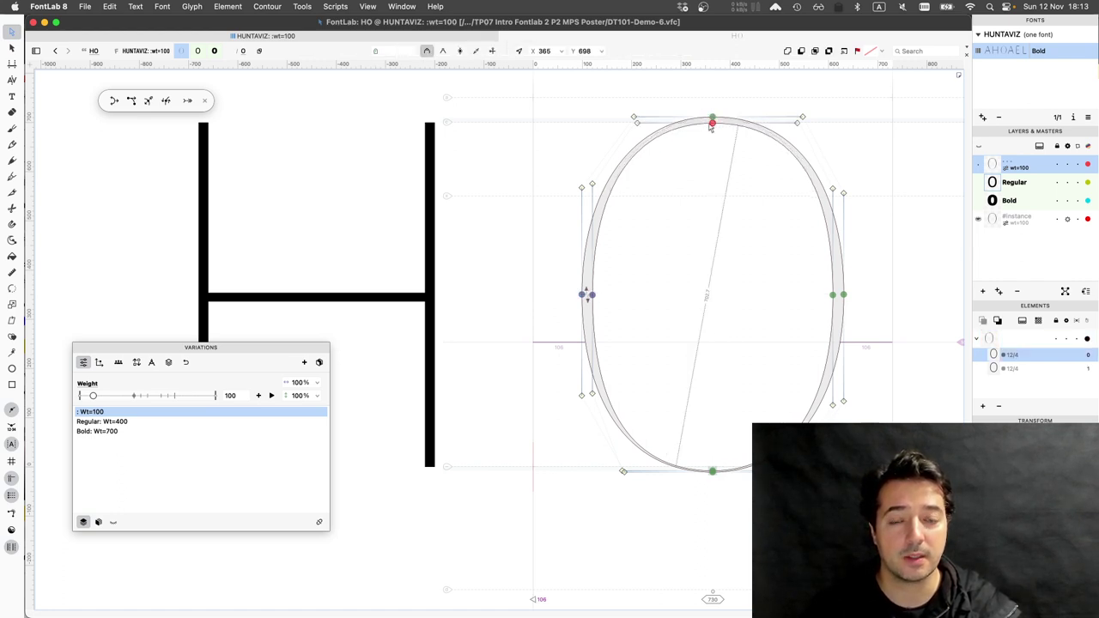
scroll(712, 124, up, 3)
scroll(710, 126, up, 1)
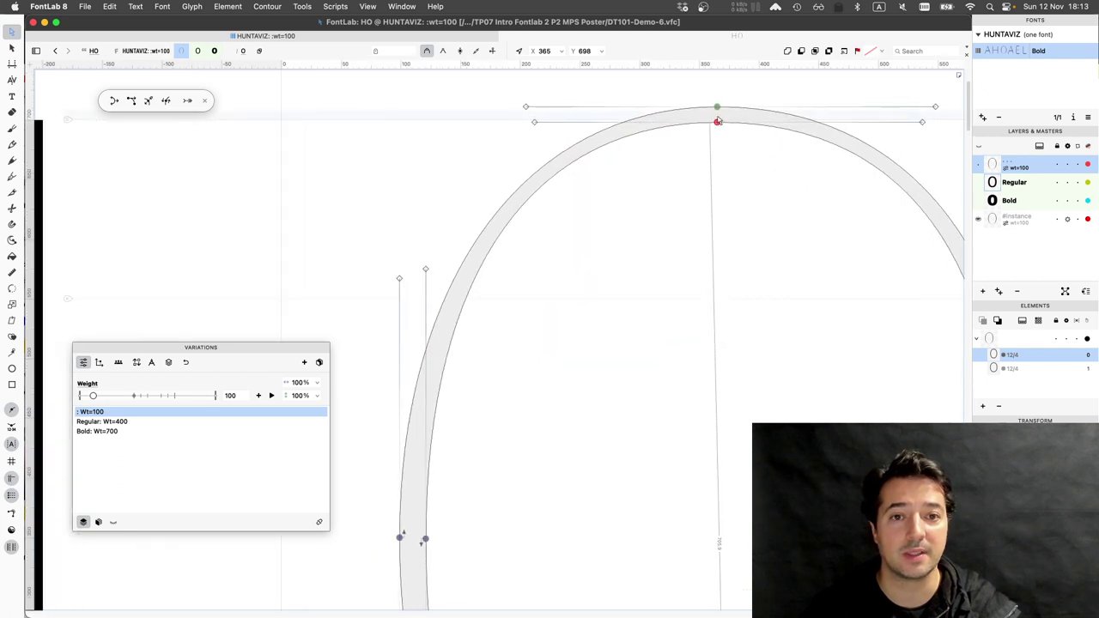
key(super+z)
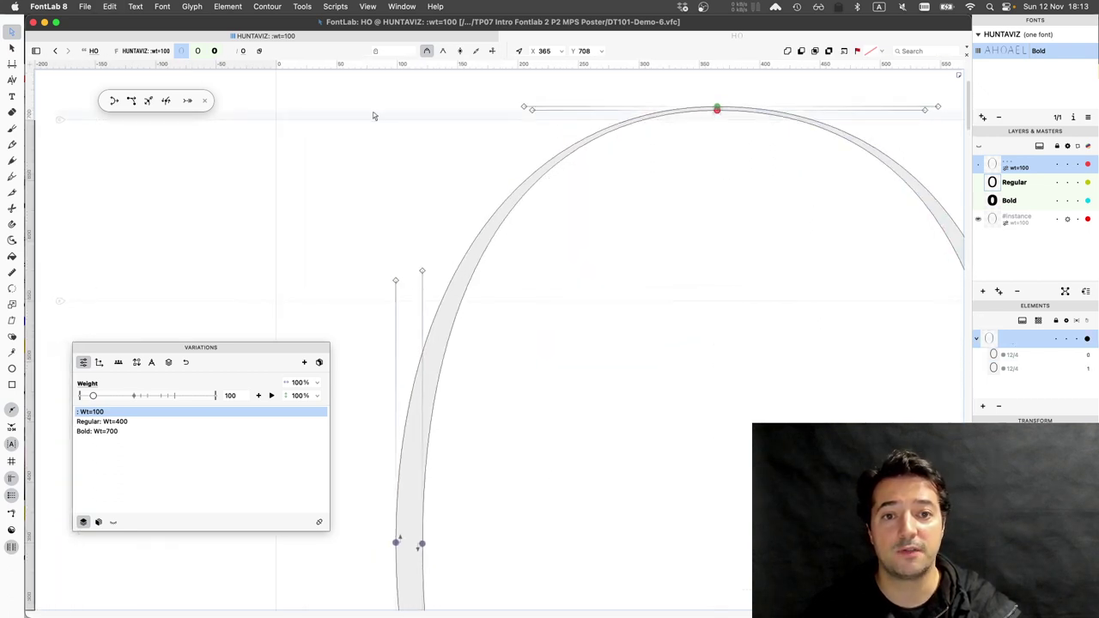
key(super+z)
- Turn on proportional nudging and lower the inner top node of the O to Y 695 to thicken its top stroke
click(112, 102)
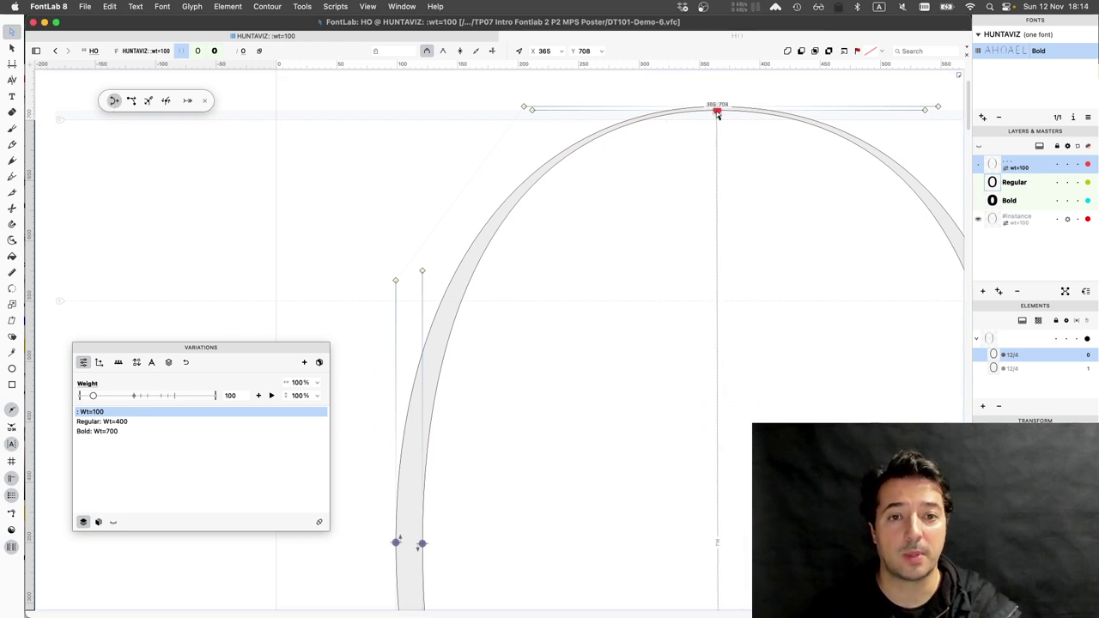
key(shift+Down)
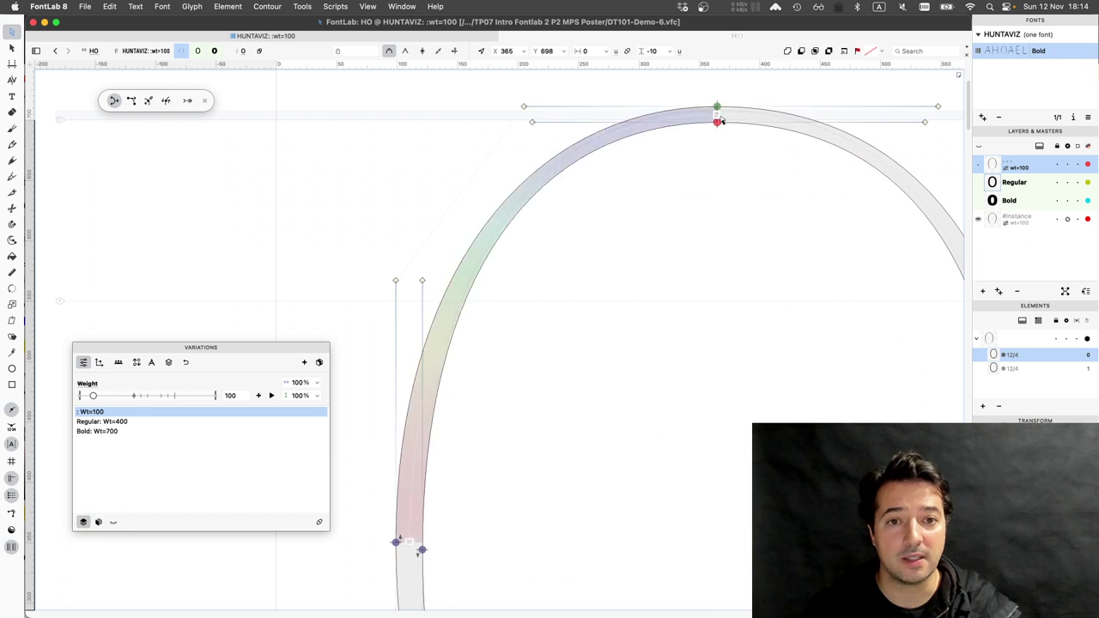
click(718, 121)
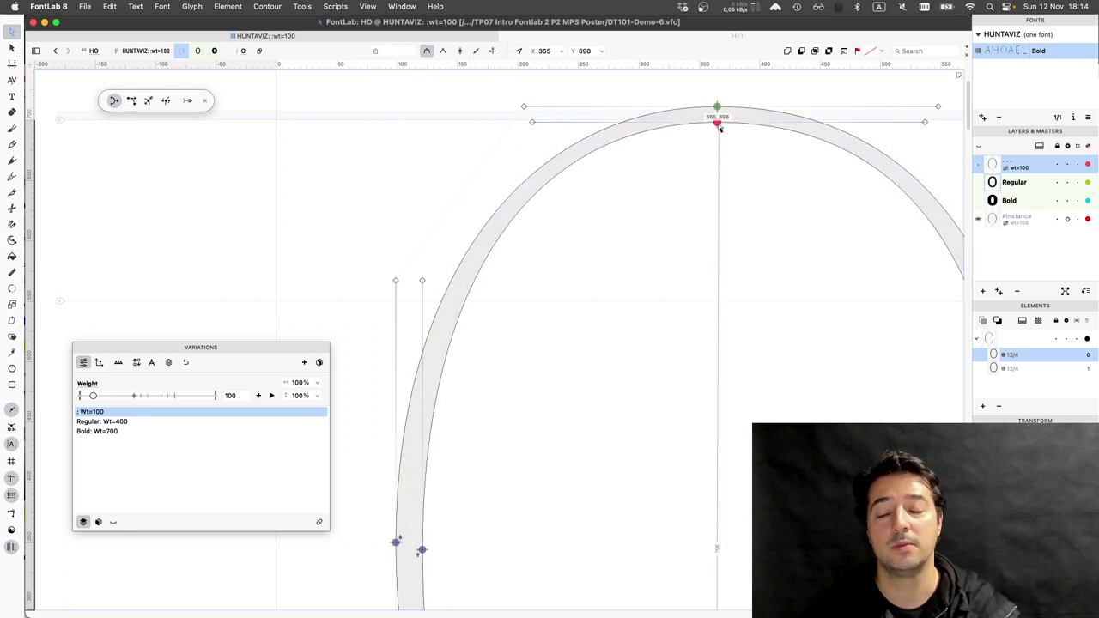
key(Down)
key(Down)
key(Down)
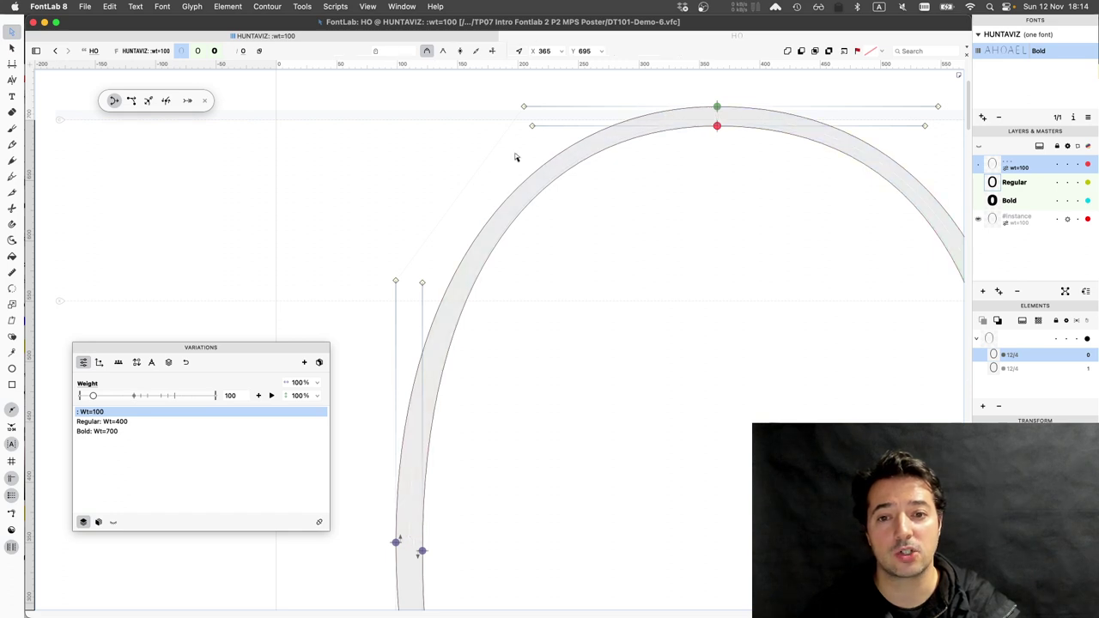
- Select both top nodes of the O and lower them together to Y 708
scroll(557, 212, down, 5)
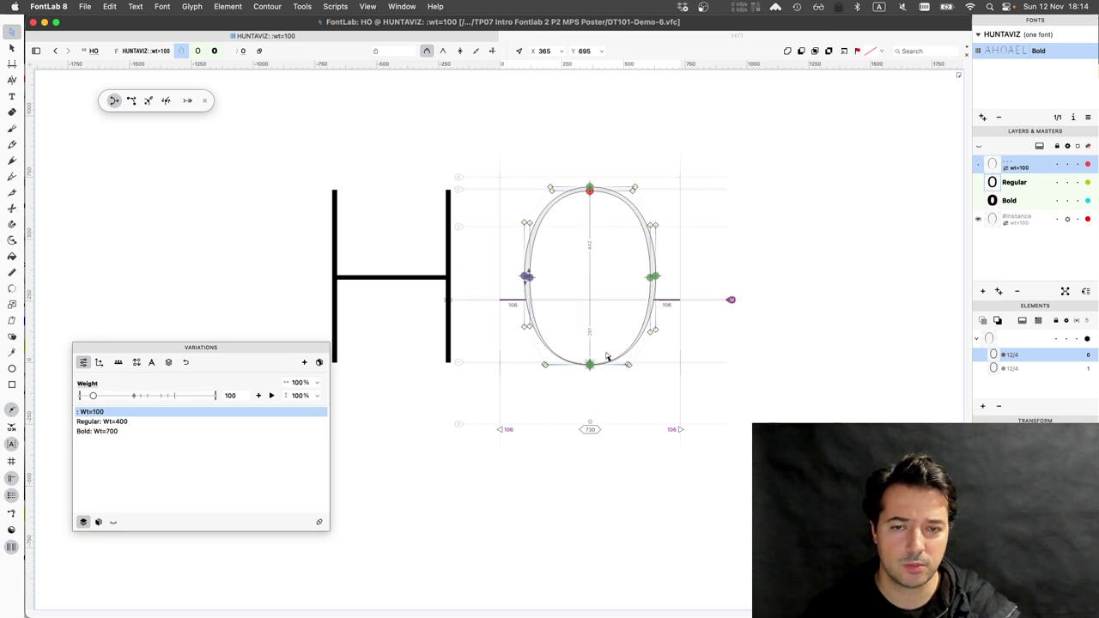
click(589, 188)
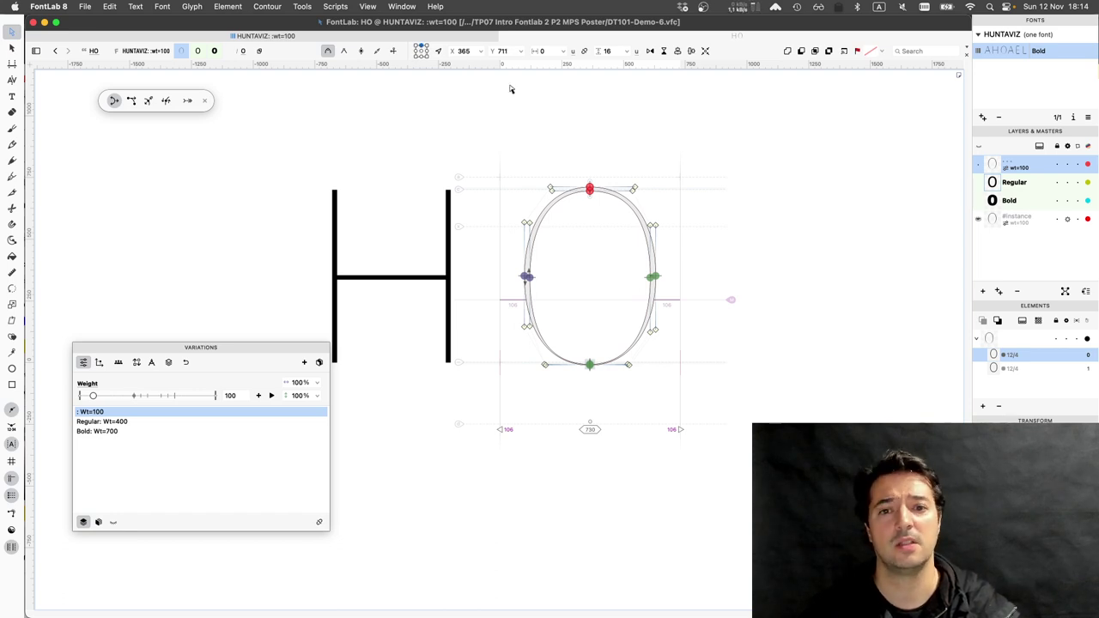
key(shift+Down)
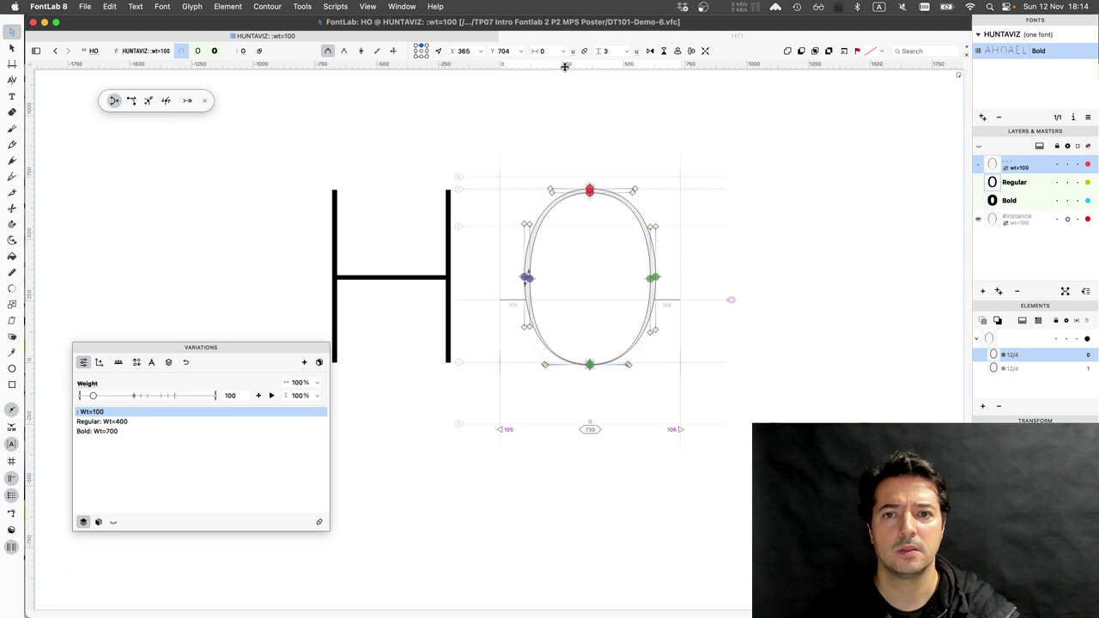
key(Up)
key(Up)
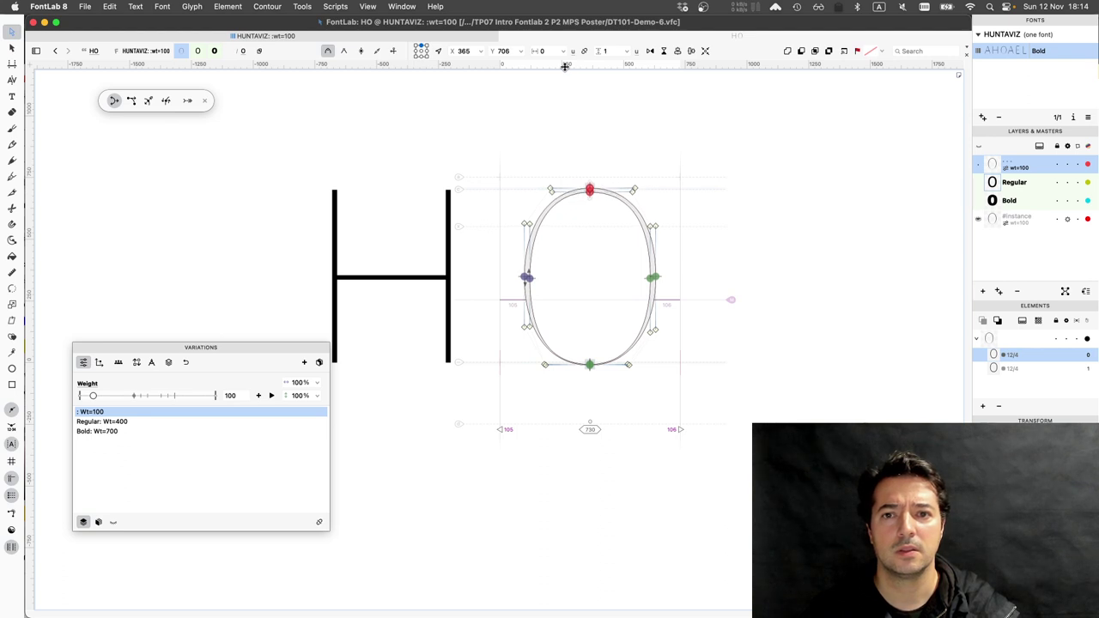
key(Up)
key(Up)
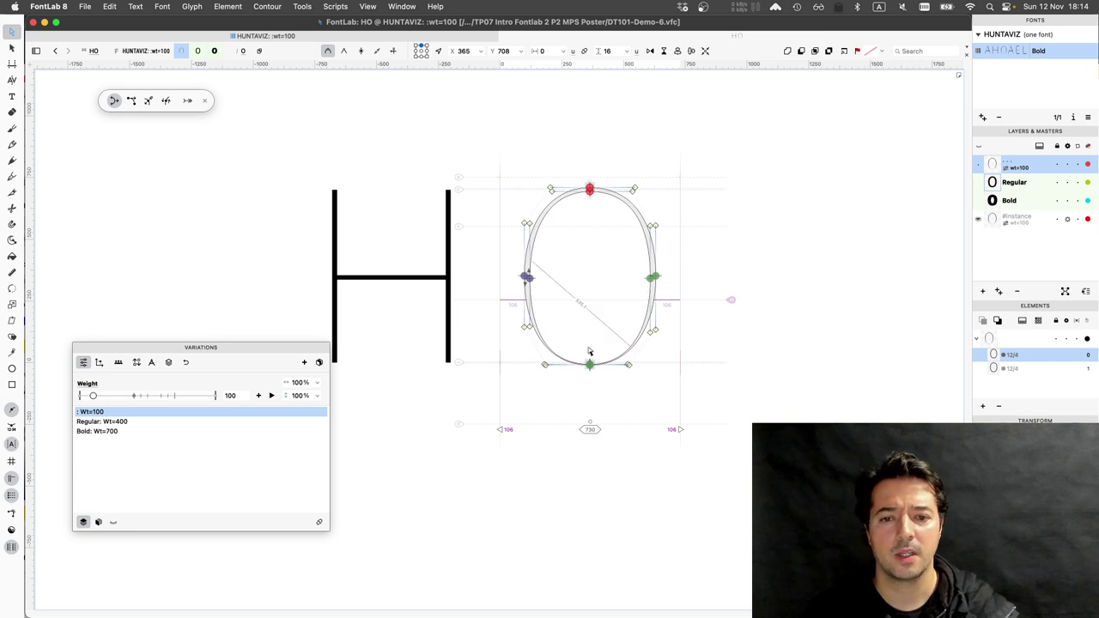
- Raise both bottom nodes of the O together by 3 units to Y -8 and set the transform reference point to the centre
drag(599, 382, 583, 346)
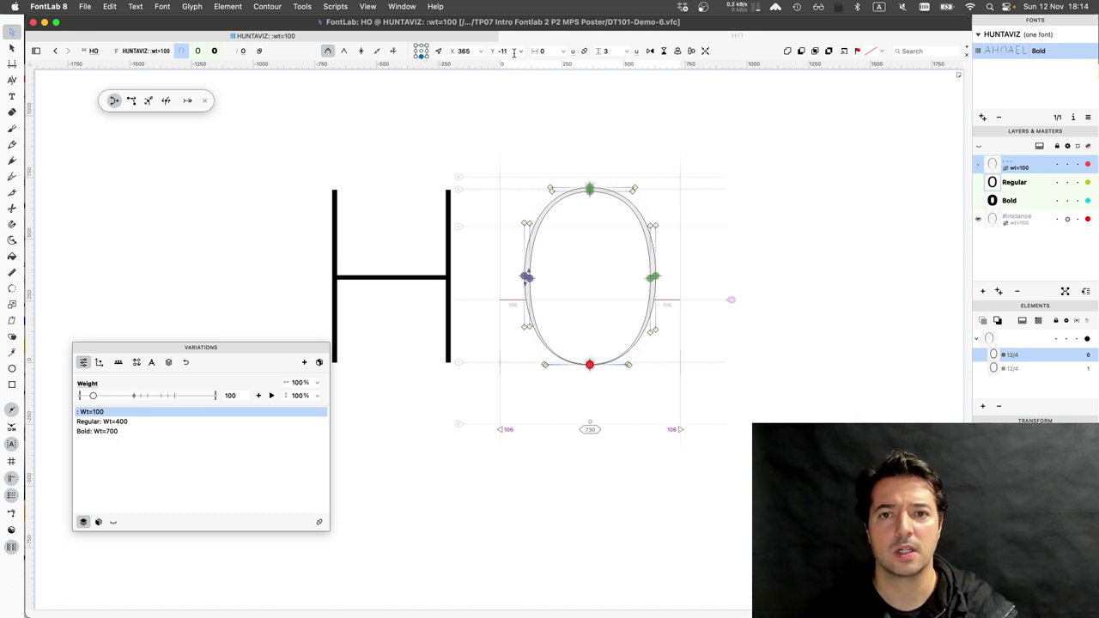
key(Up)
key(Up)
key(Up)
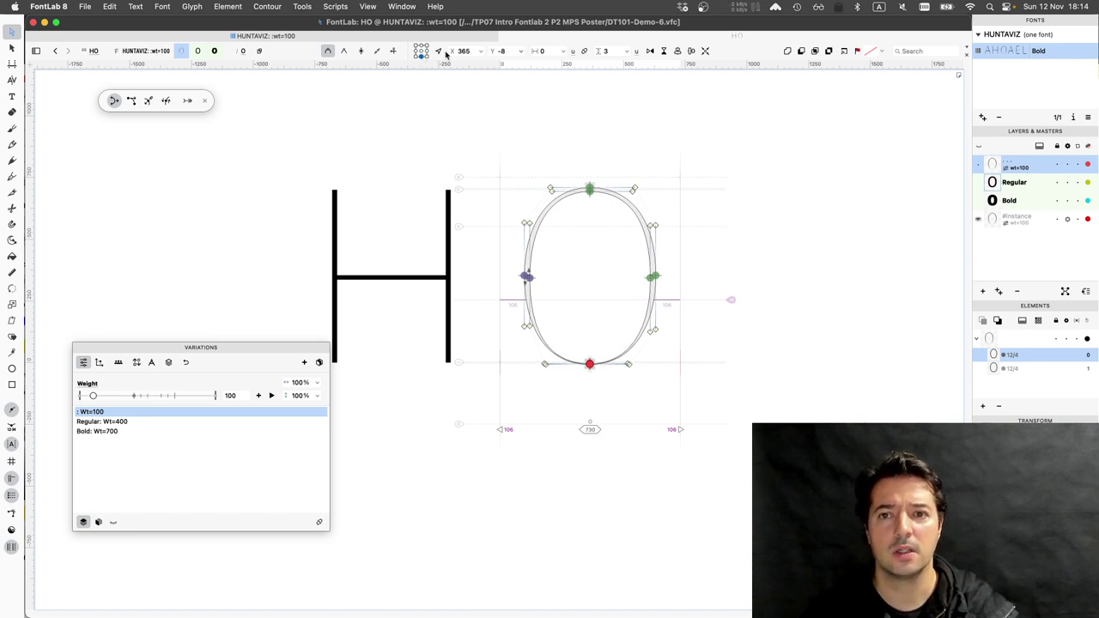
click(421, 52)
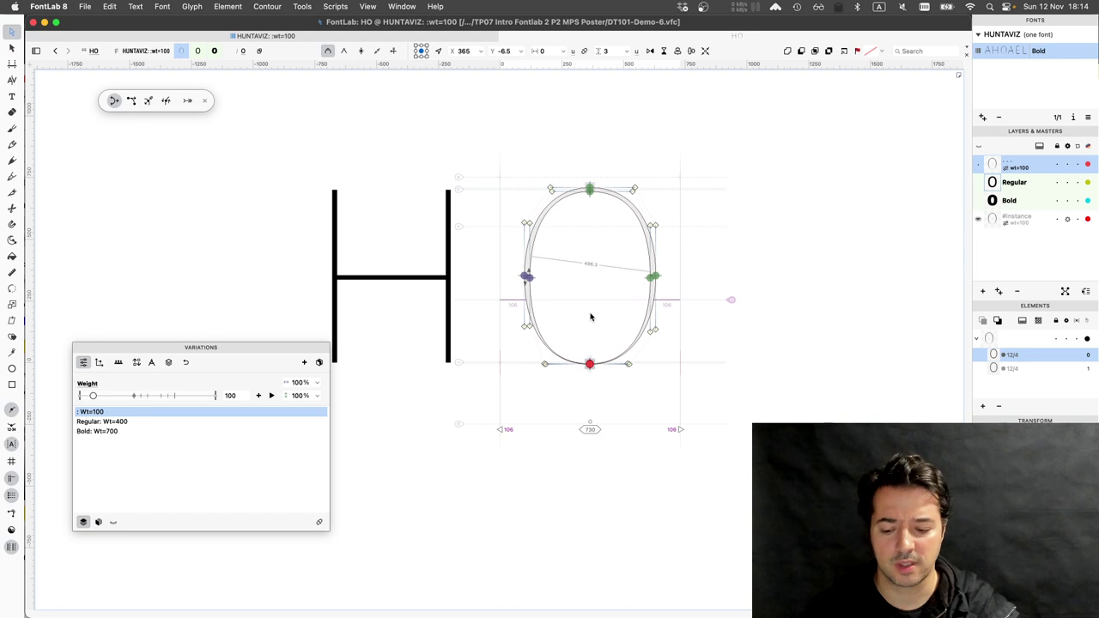
- Raise the inner bottom node of the O to Y 16 to thicken the bottom stroke
scroll(598, 369, up, 3)
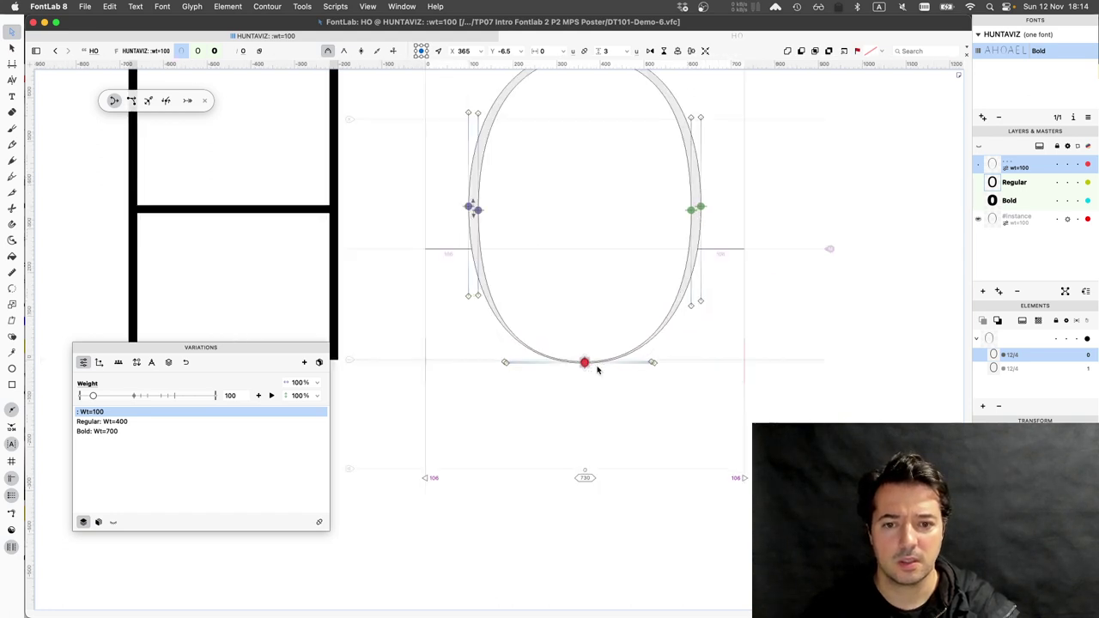
scroll(598, 369, up, 3)
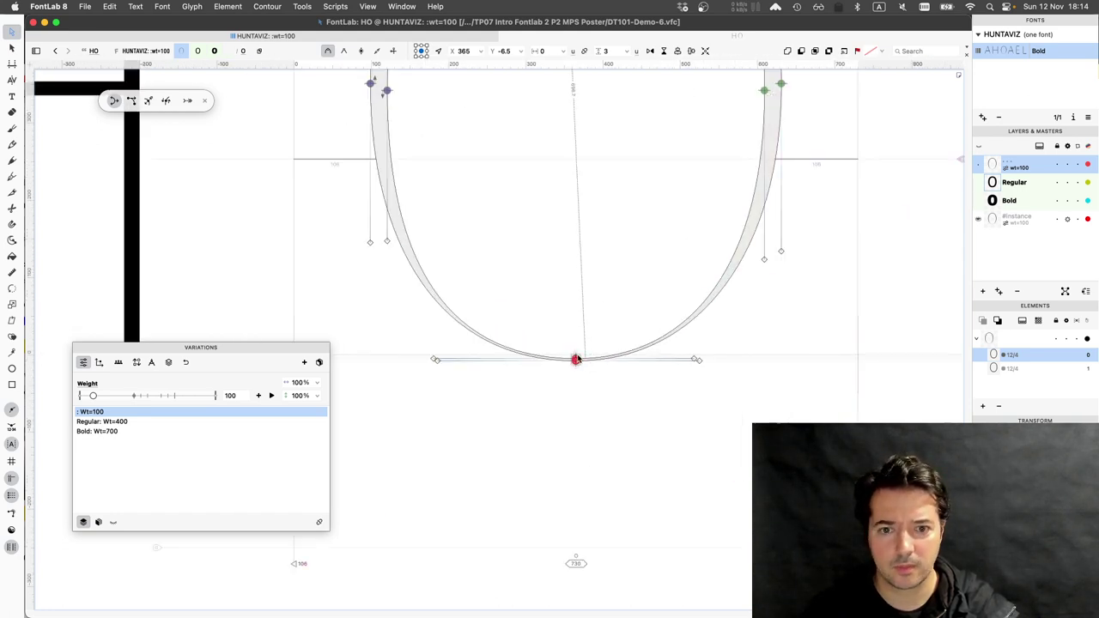
click(601, 344)
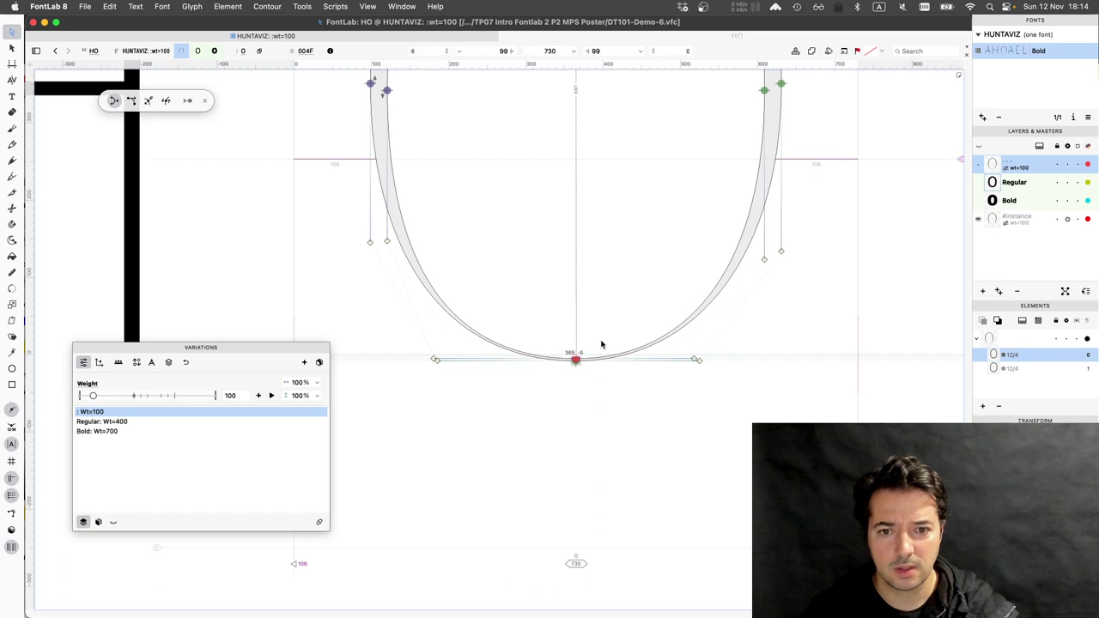
key(shift+Up)
key(shift+Up)
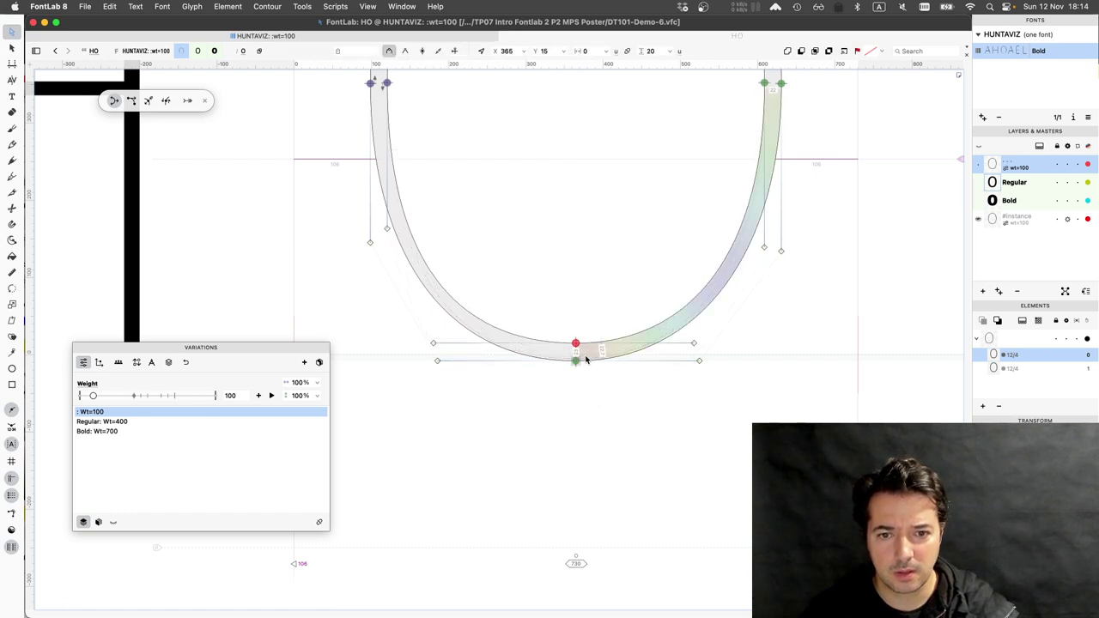
click(579, 360)
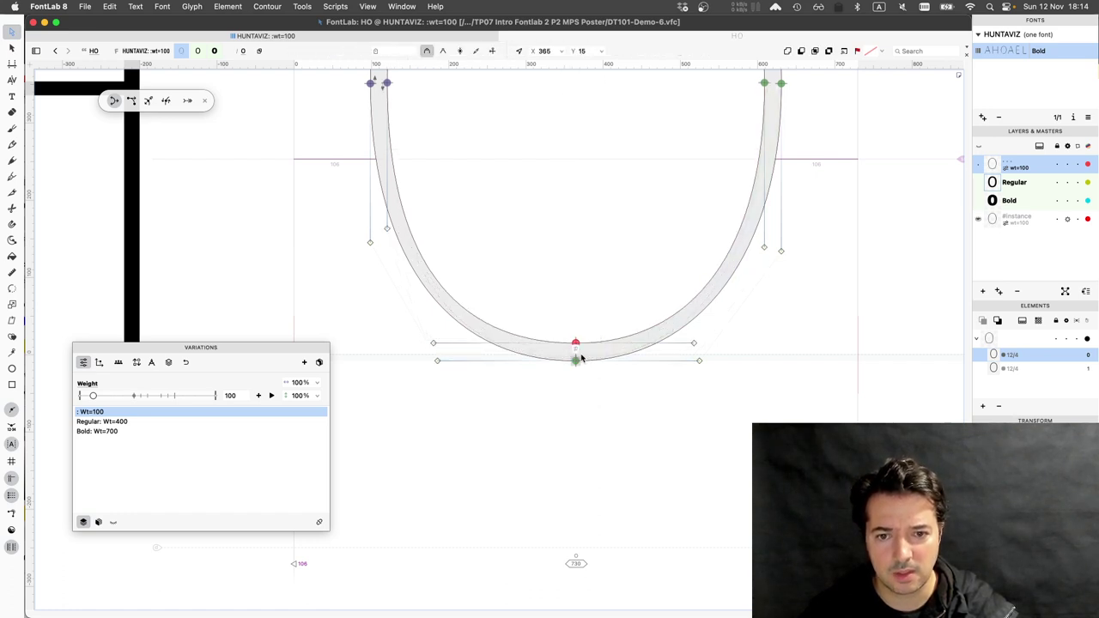
key(Up)
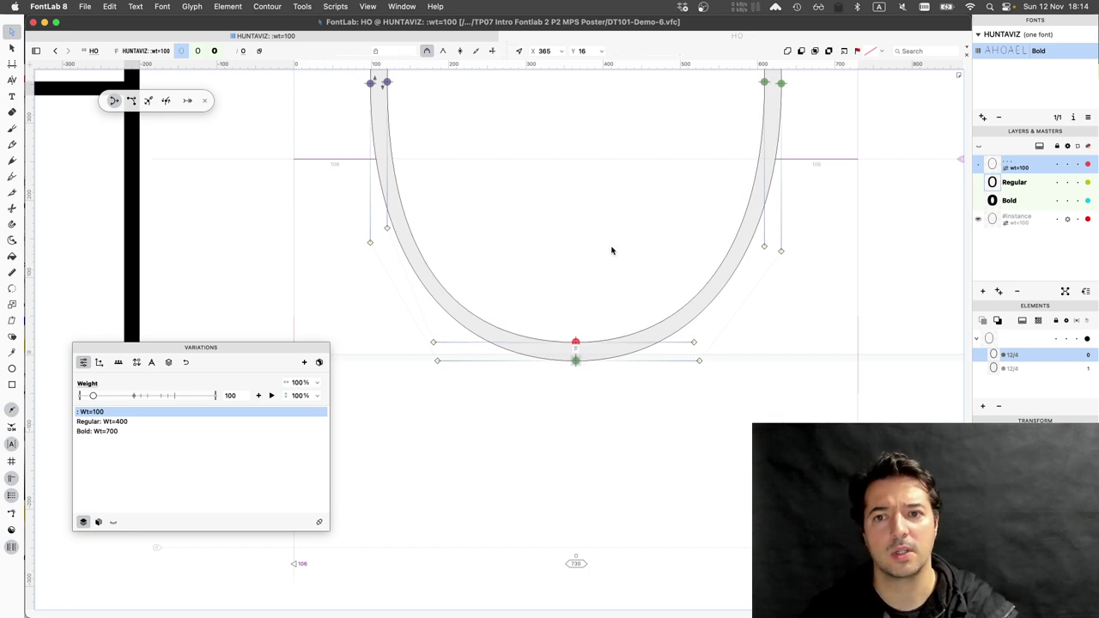
- Preview the O as a filled shape and adjust the curve tension of its upper-left quarter to even out the stroke
drag(611, 250, 589, 394)
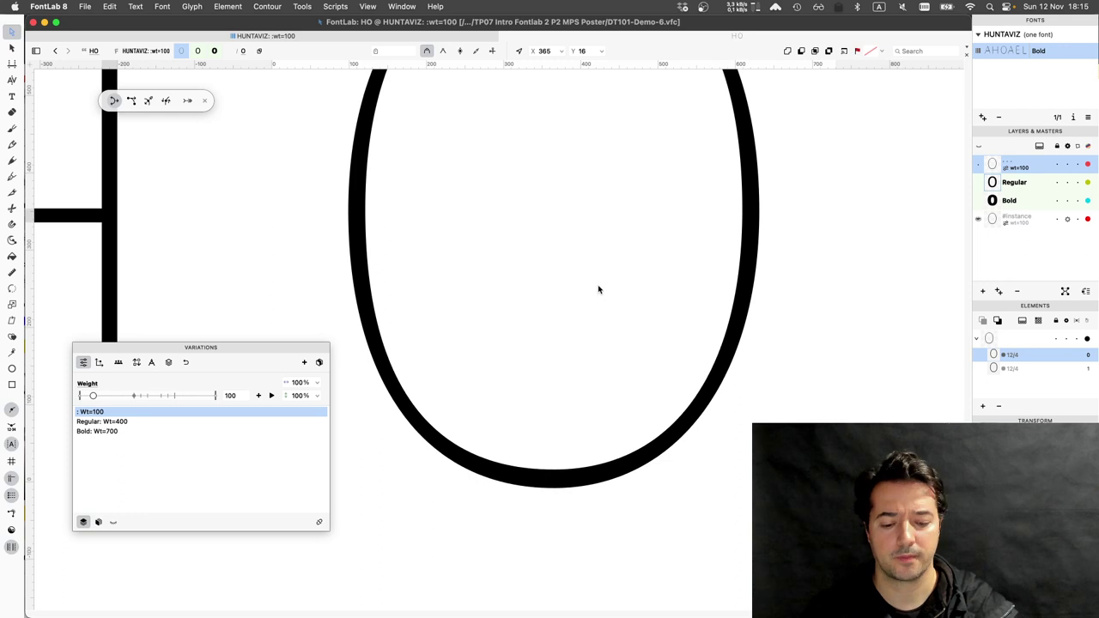
key(super+0)
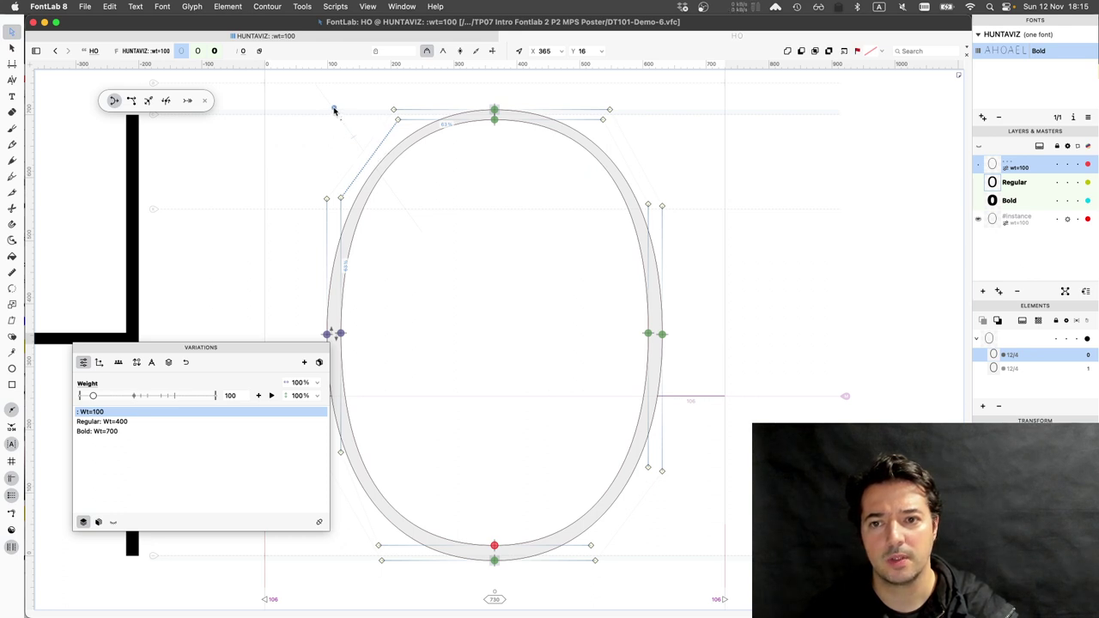
drag(334, 110, 335, 112)
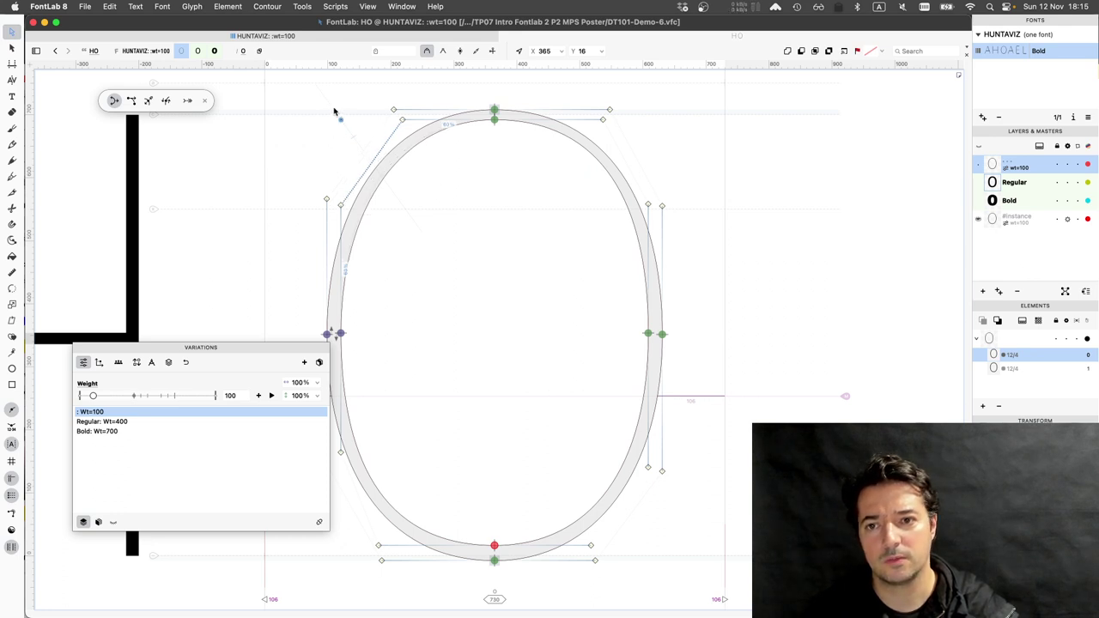
click(372, 134)
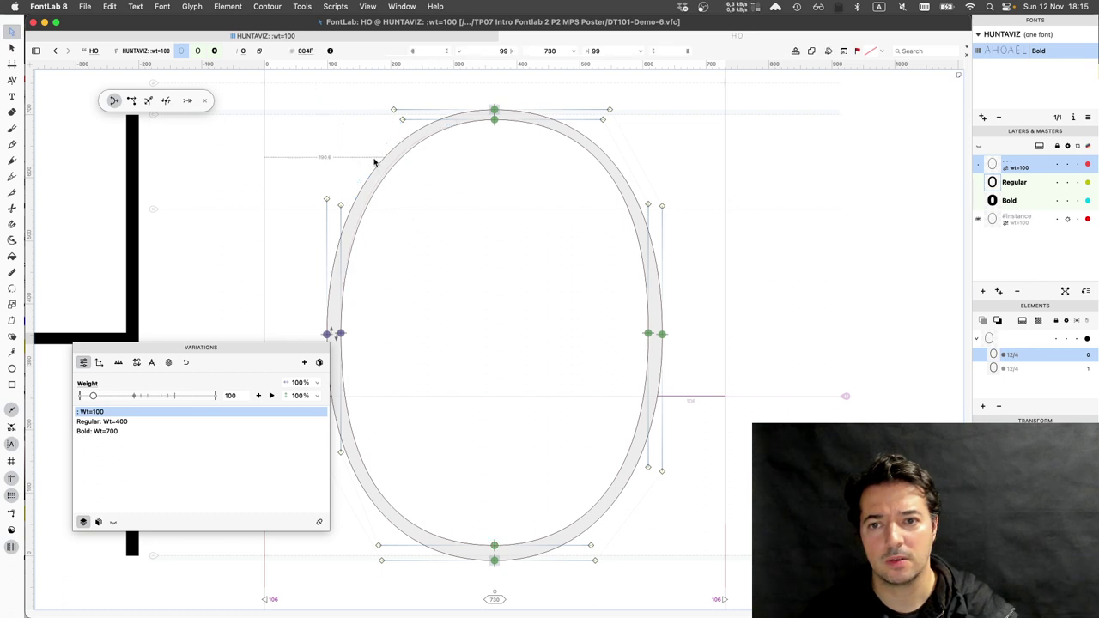
click(374, 162)
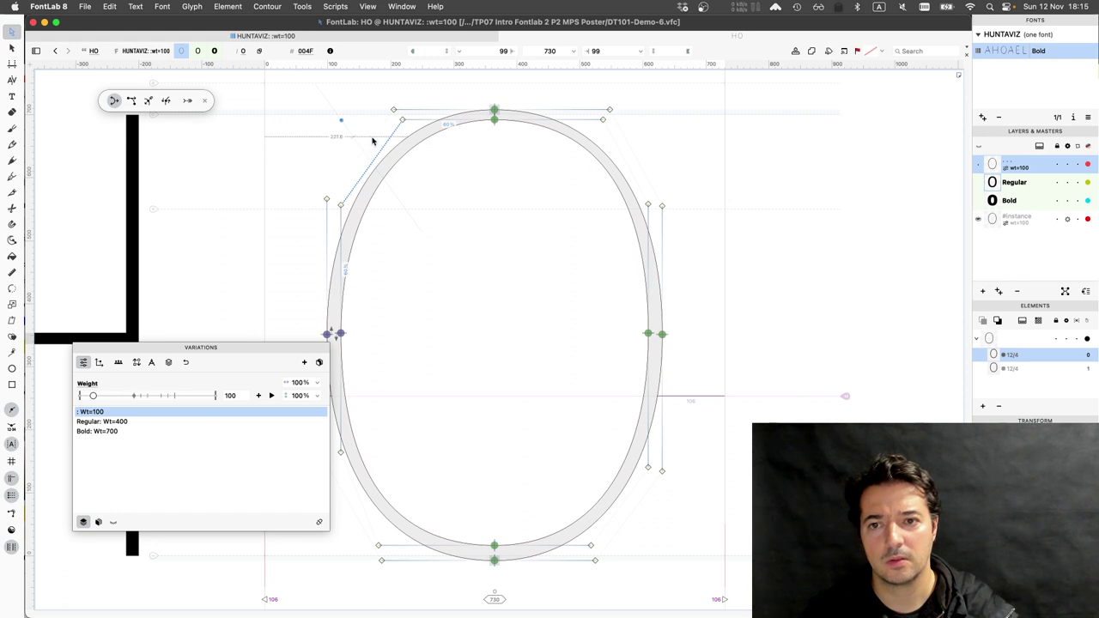
click(372, 140)
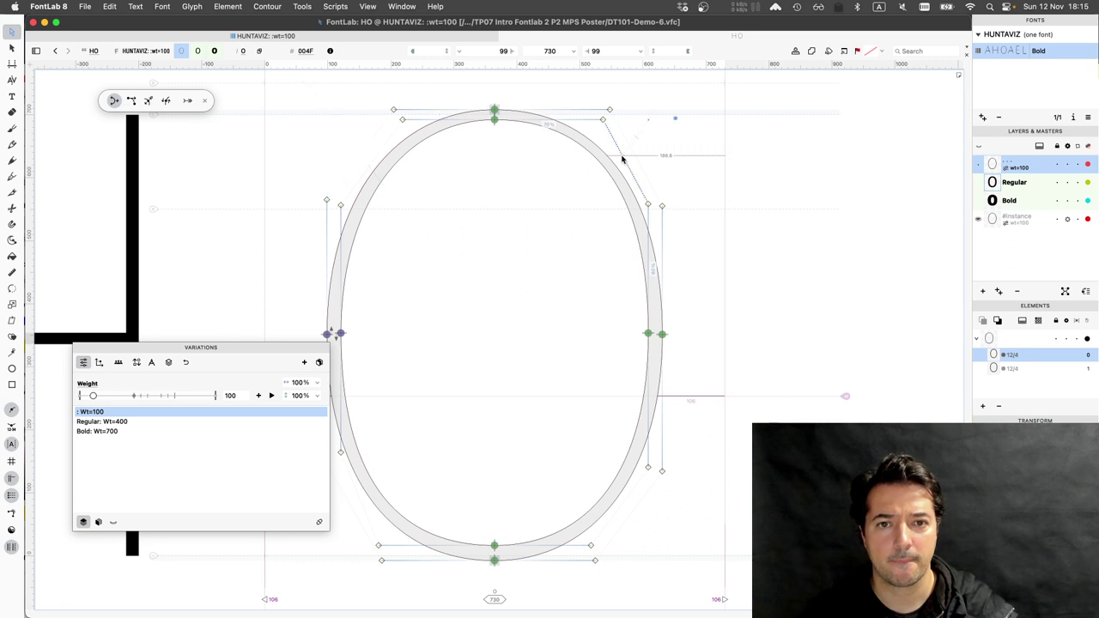
- Balance the inner and outer upper-right curves of the O and fine-tune their tension to even out the stroke
double_click(676, 120)
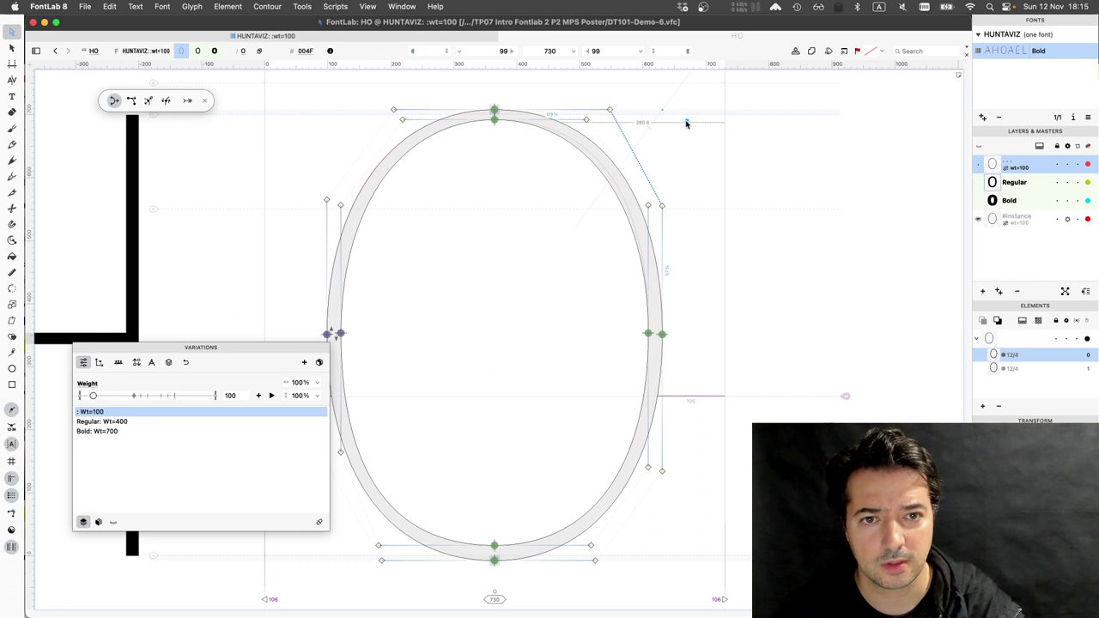
key(super+z)
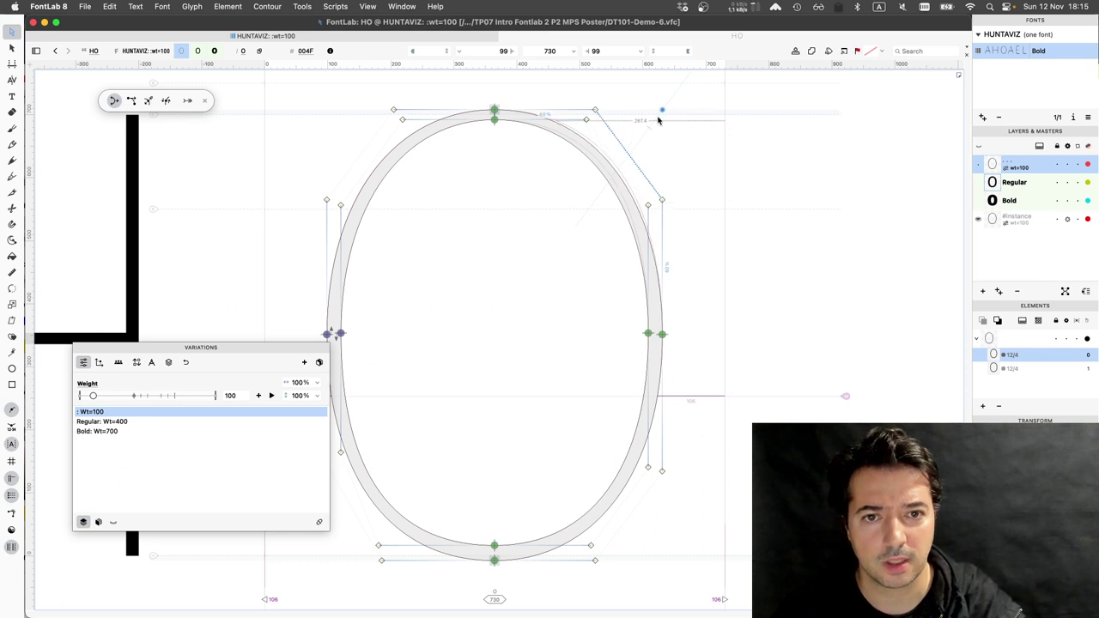
drag(665, 117, 671, 118)
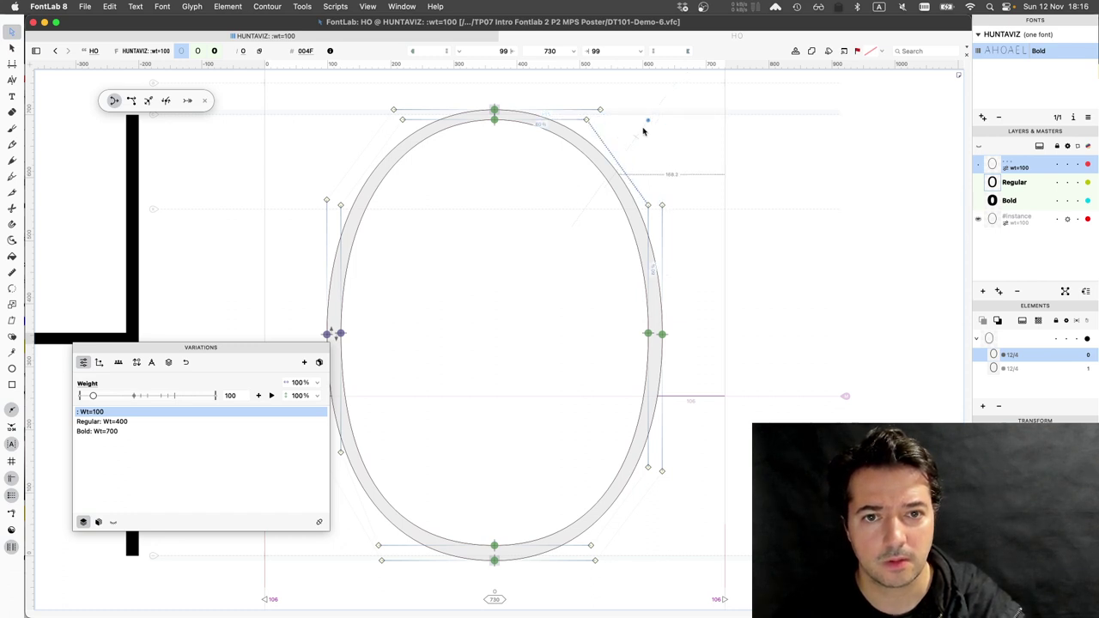
drag(649, 121, 651, 124)
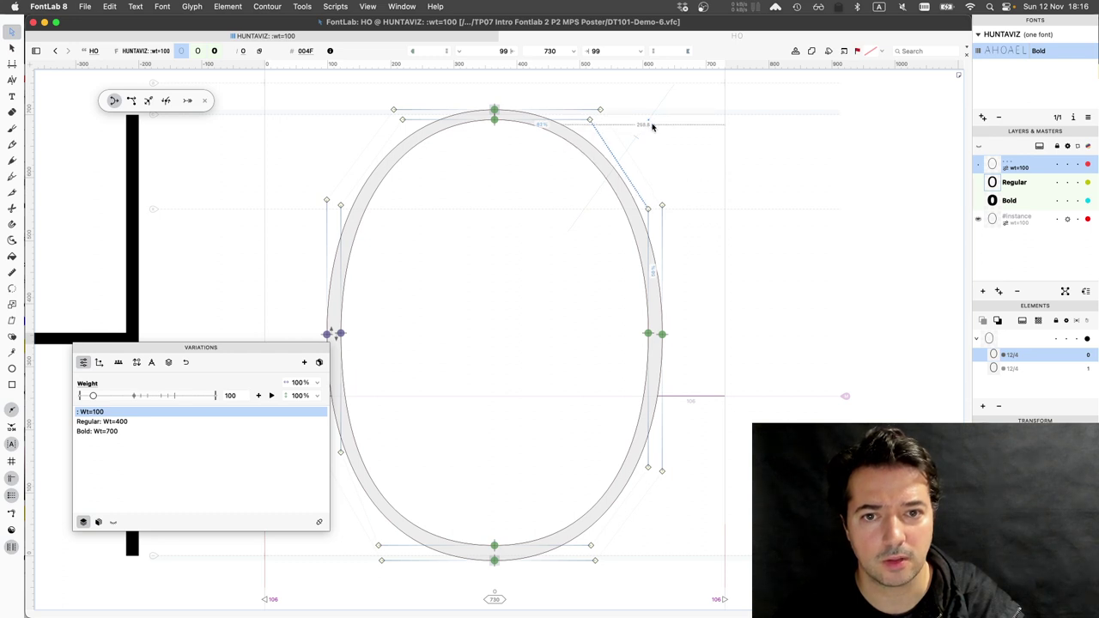
- Balance the inner lower-right curve of the O and fine-tune the tension of the outer one
click(616, 483)
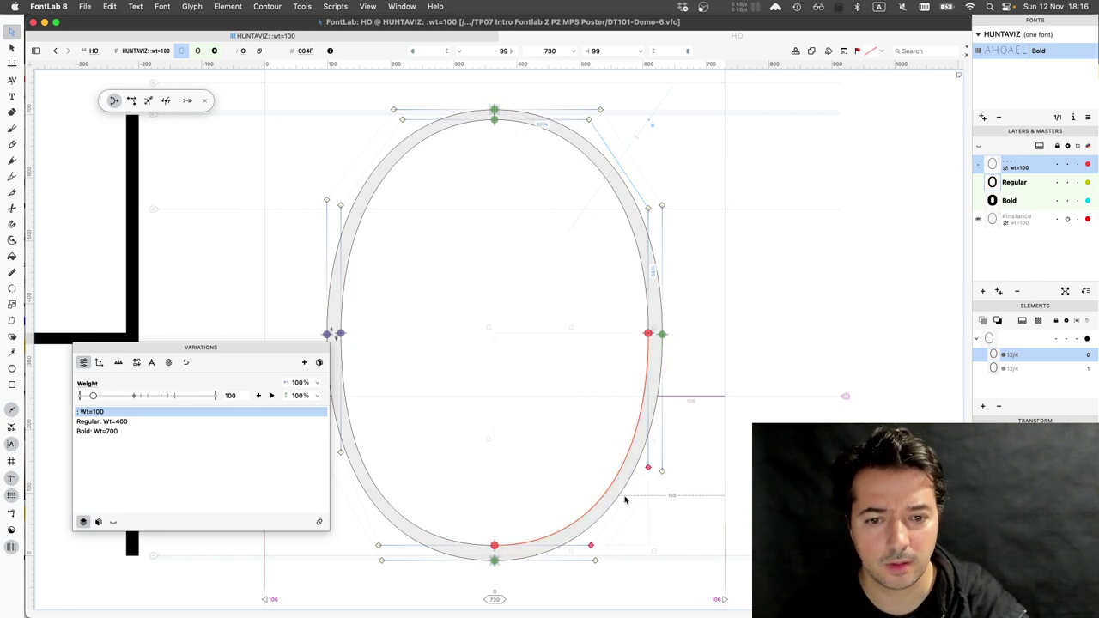
click(634, 493)
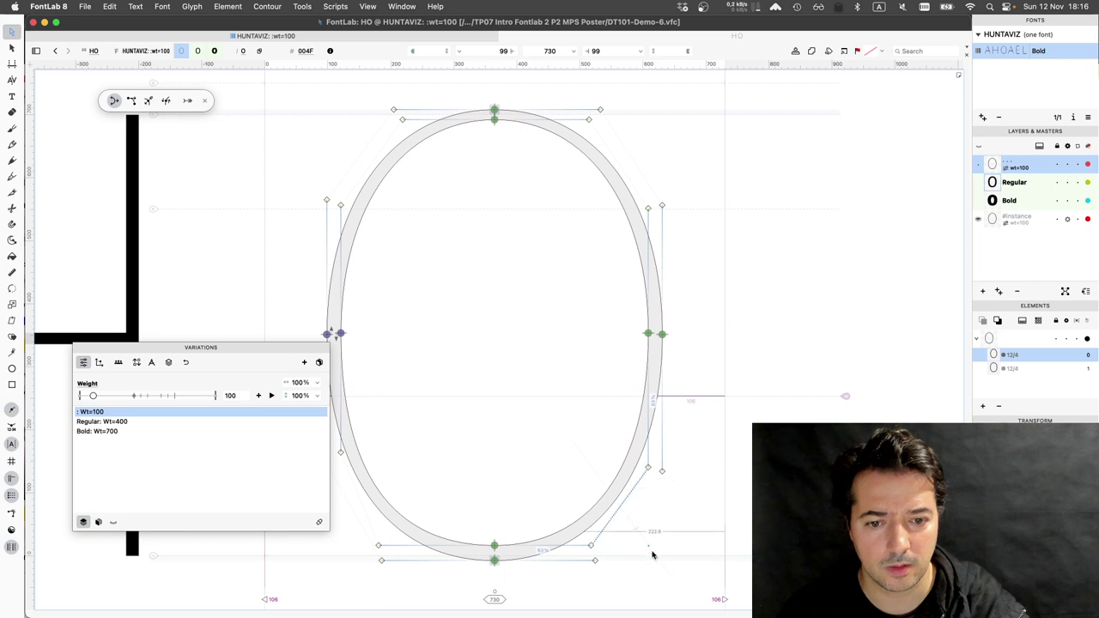
key(super+z)
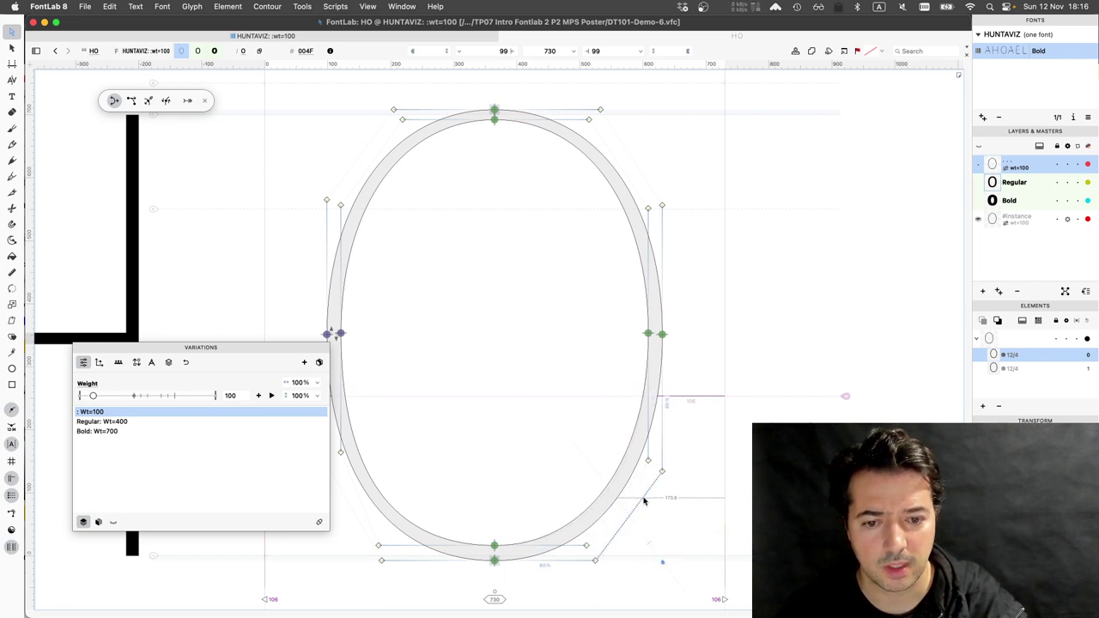
drag(663, 564, 662, 562)
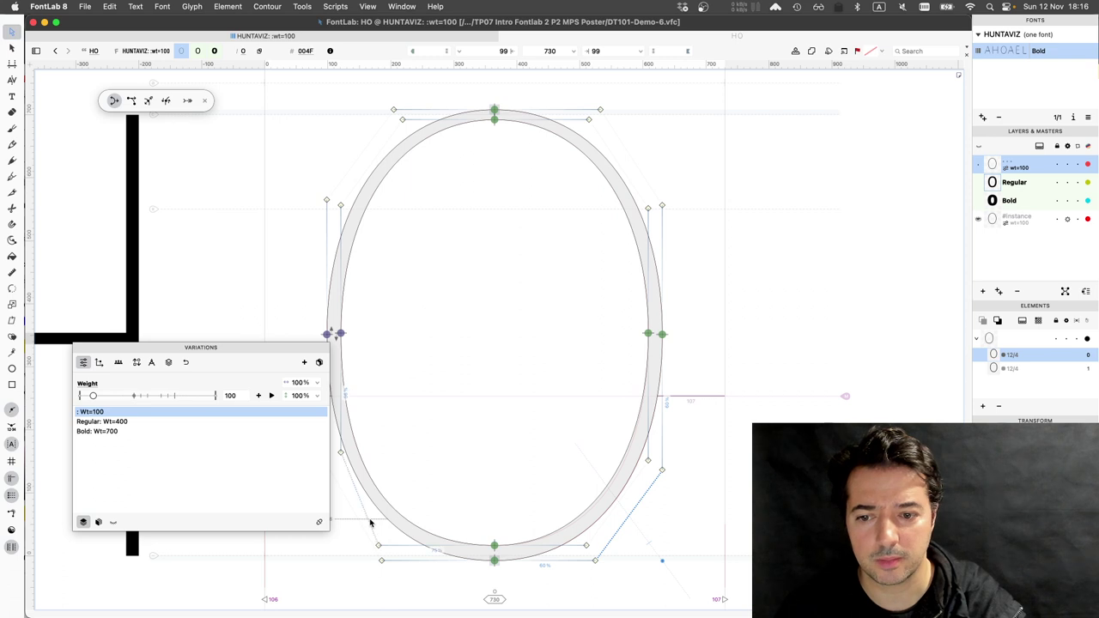
- Balance the inner and outer lower-left curves of the O, fine-tune their tension and check the whole outline
drag(370, 522, 445, 459)
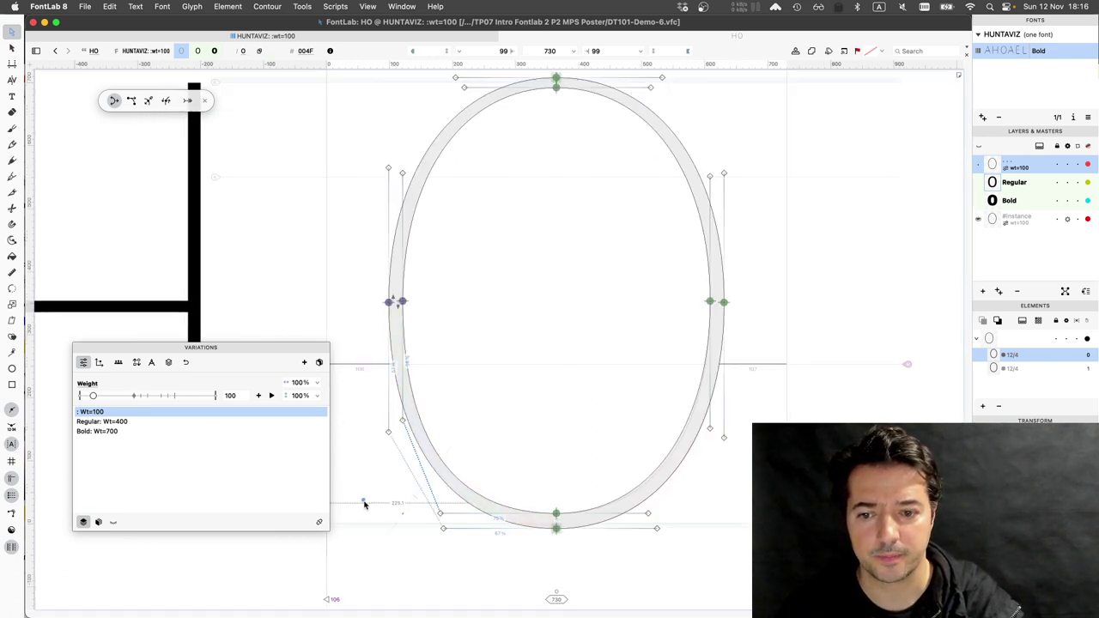
key(super+z)
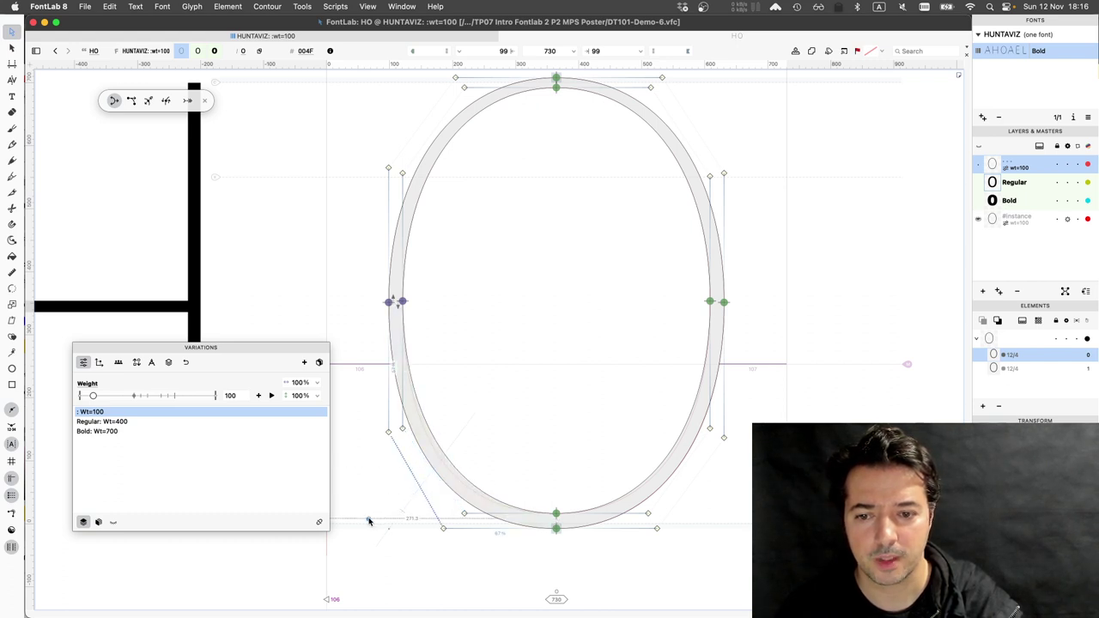
key(super+z)
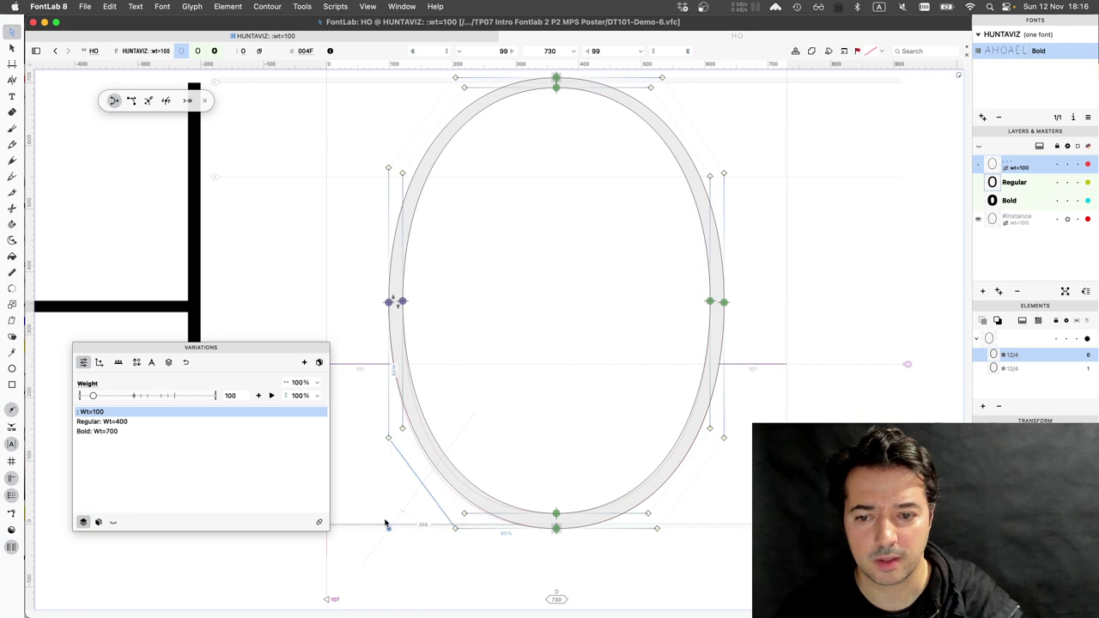
click(385, 522)
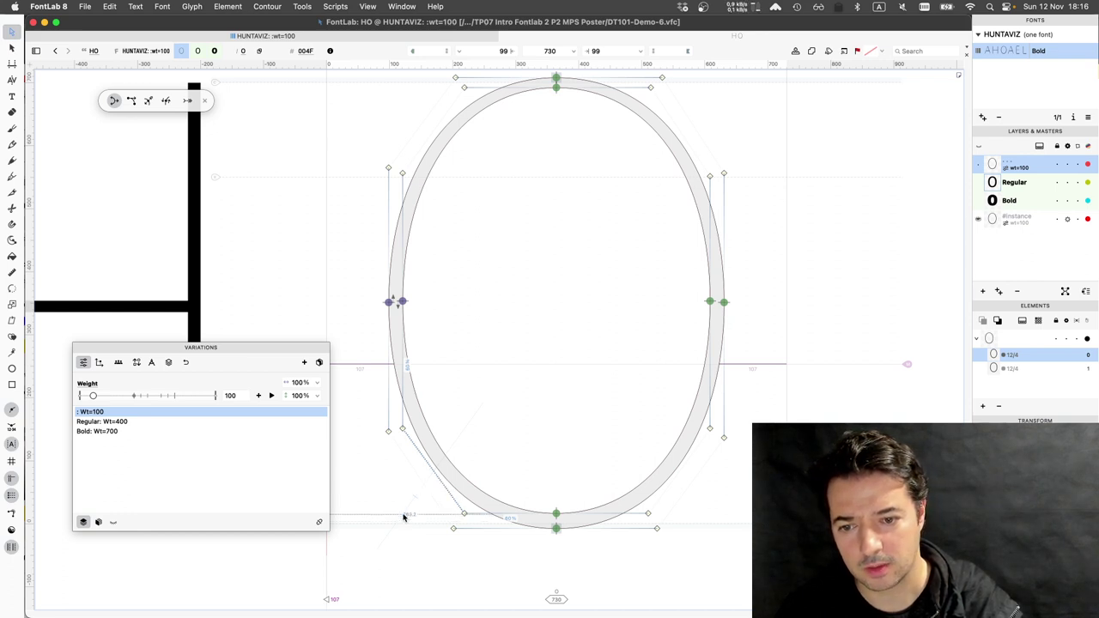
key(super+z)
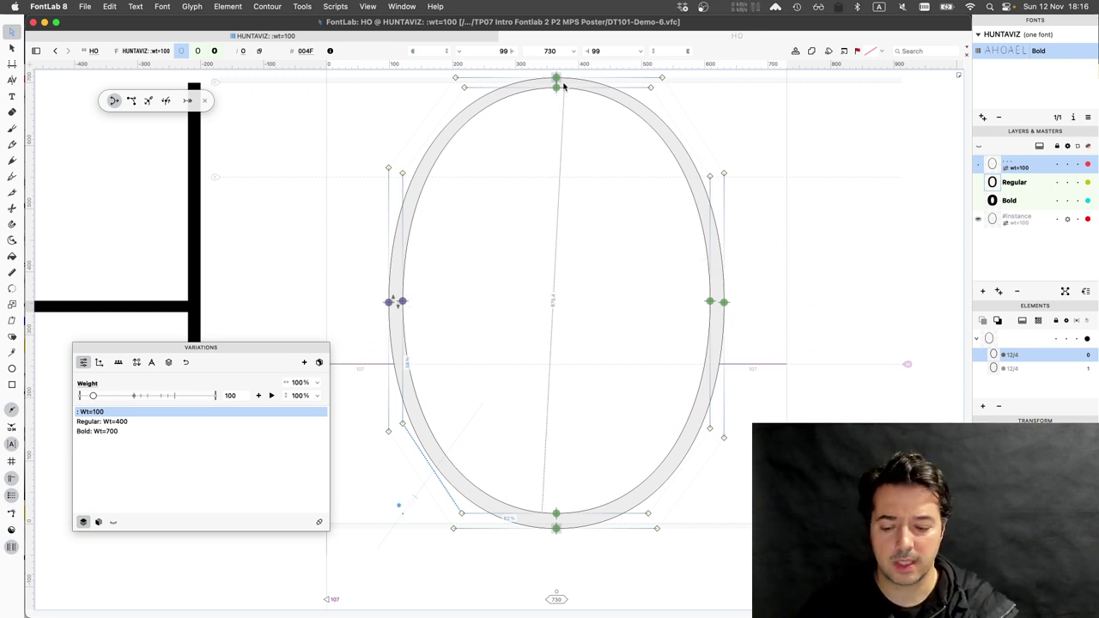
scroll(564, 90, up, 5)
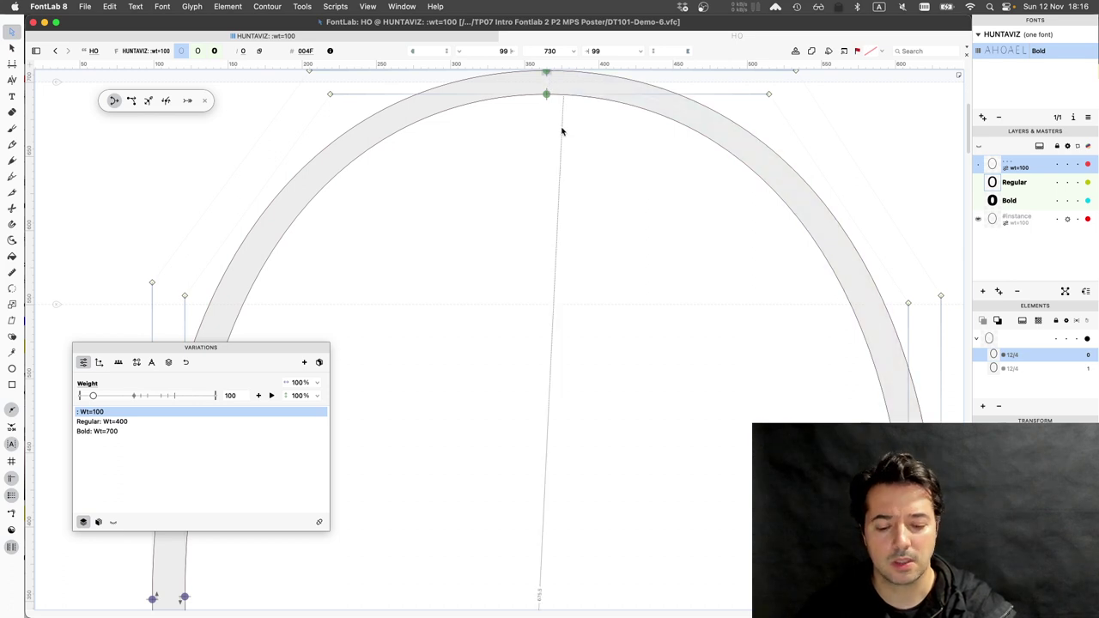
key(super+0)
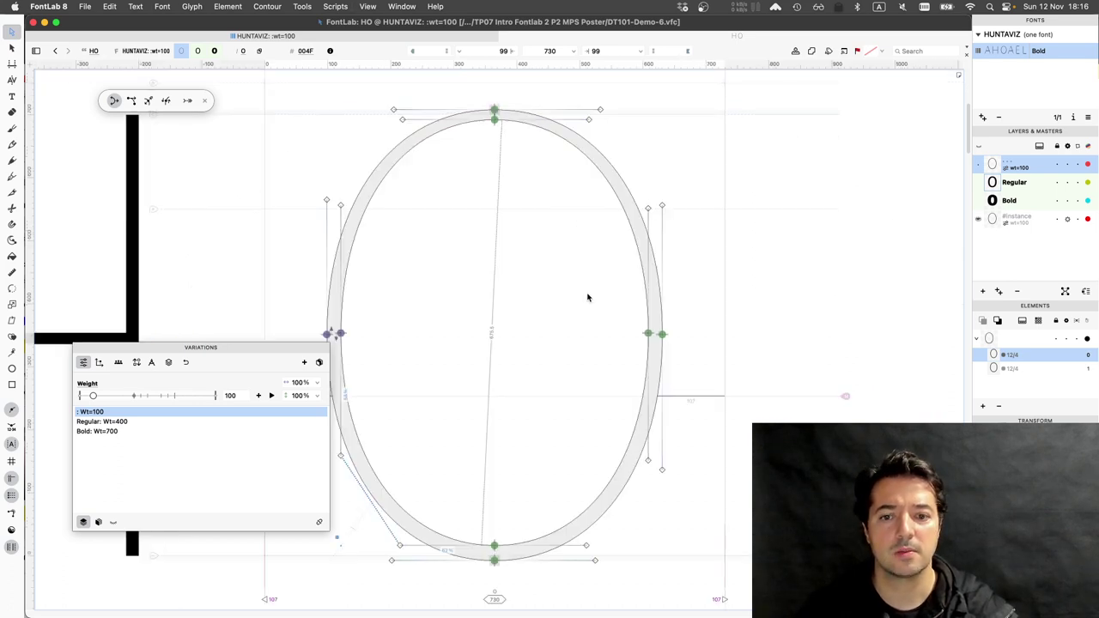
- Preview the O as a filled shape and lower the inner contour's bottom node to Y 8 to thin the stroke
key(space)
drag(632, 356, 664, 341)
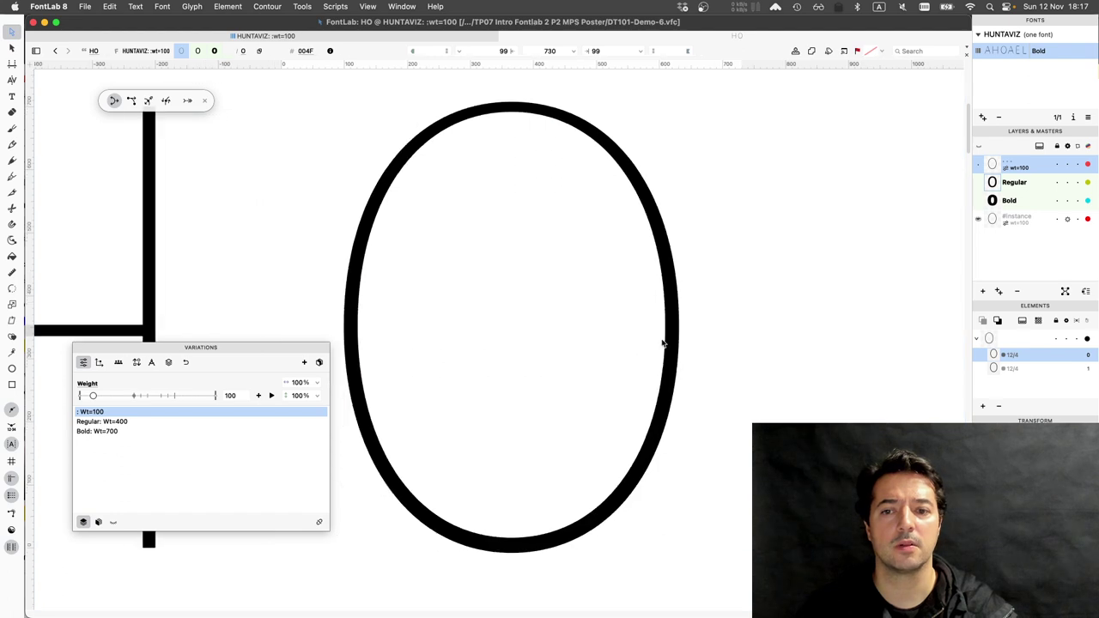
drag(722, 300, 753, 269)
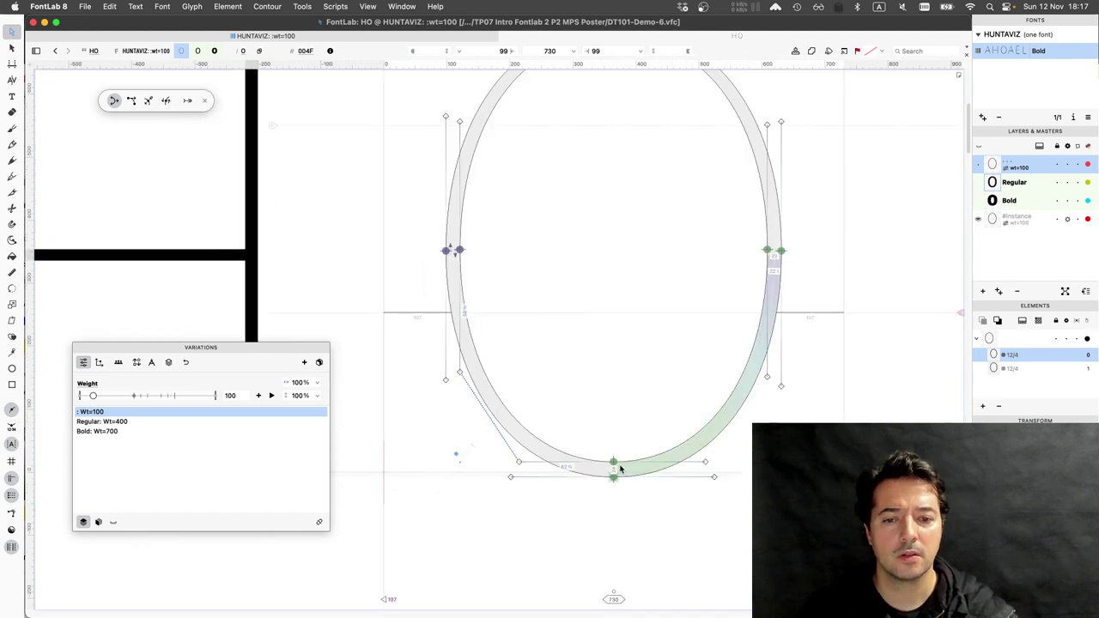
scroll(620, 468, up, 6)
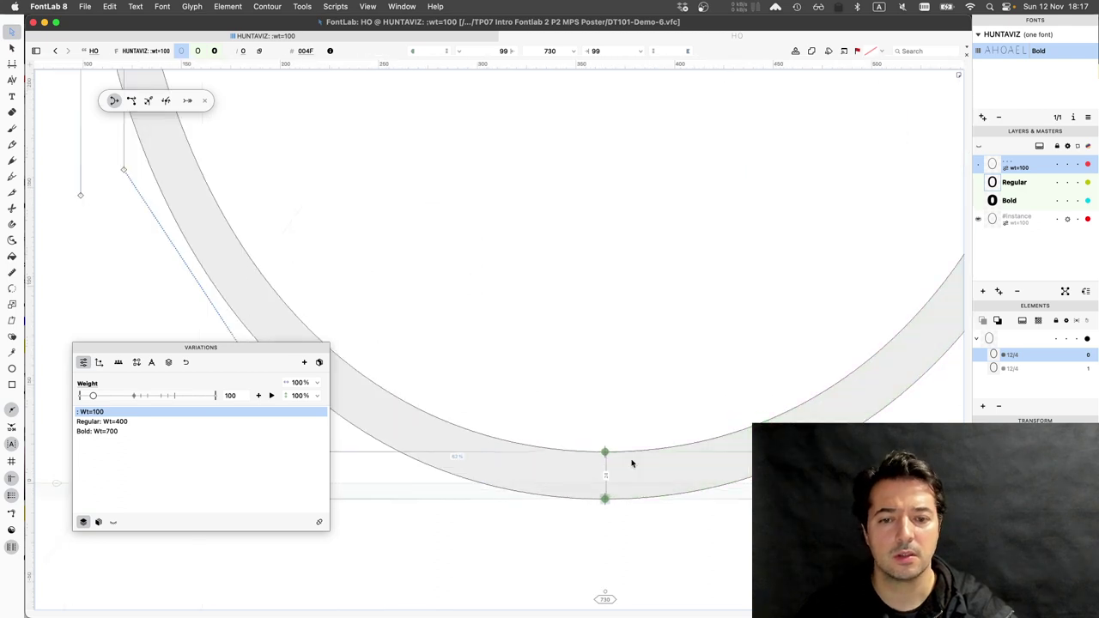
key(Tab)
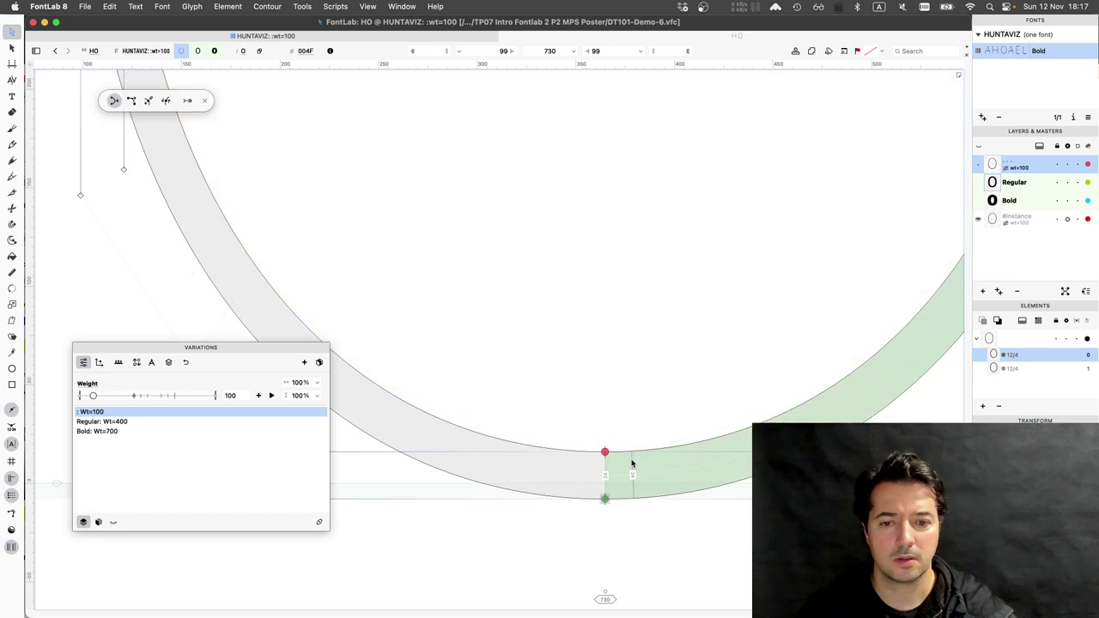
key(shift+Down)
key(Up)
key(Up)
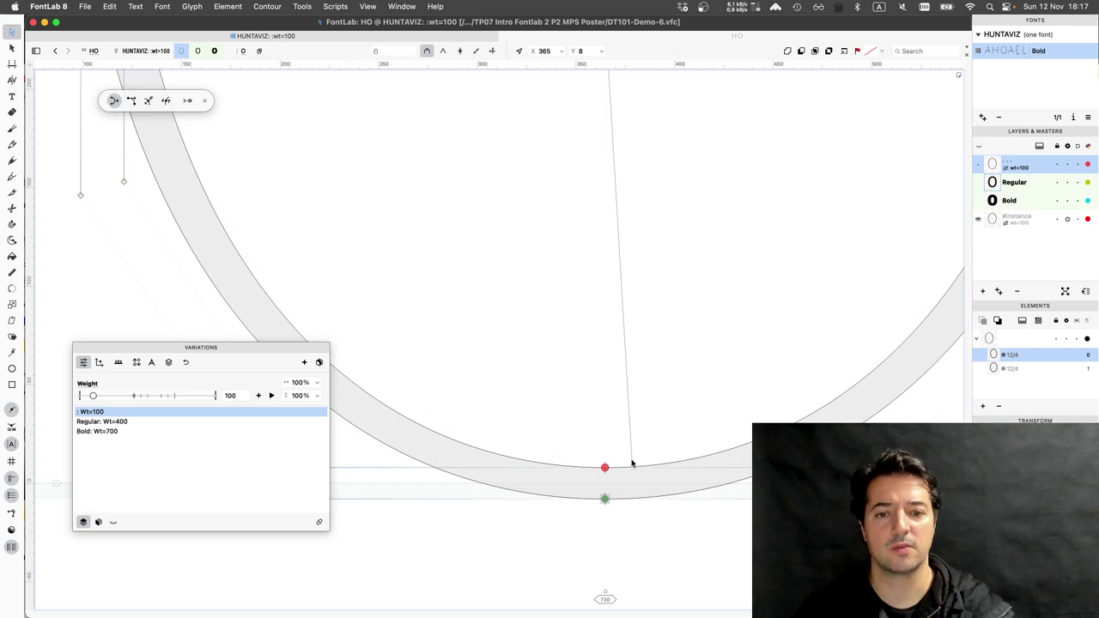
key(super+minus)
key(super+0)
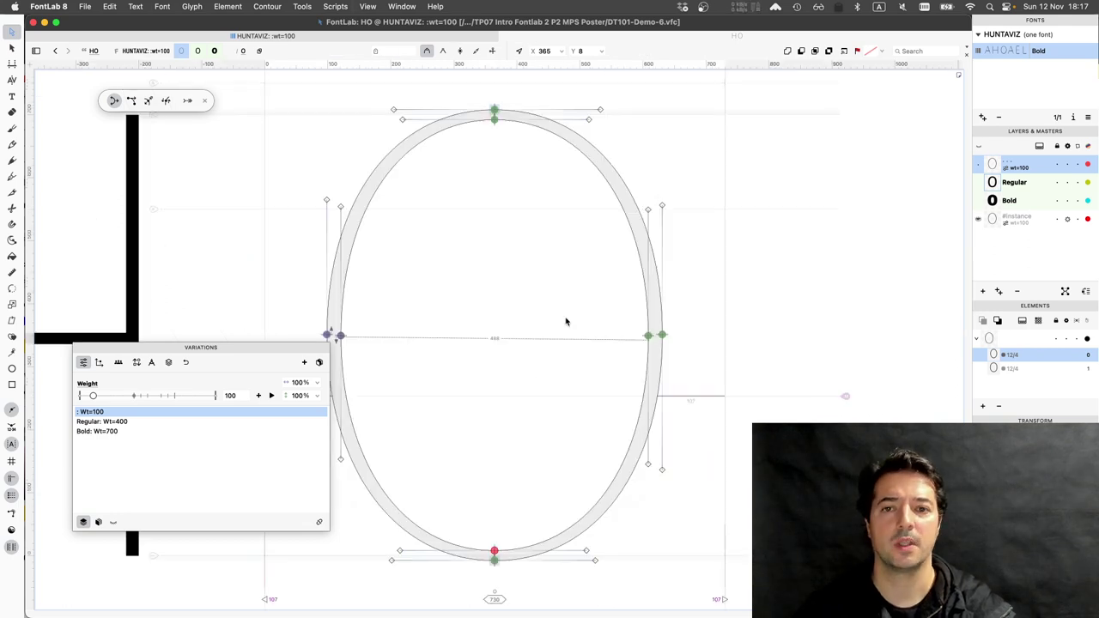
- Preview the O as a filled shape to judge its bottom stroke thickness against the sides
key(grave)
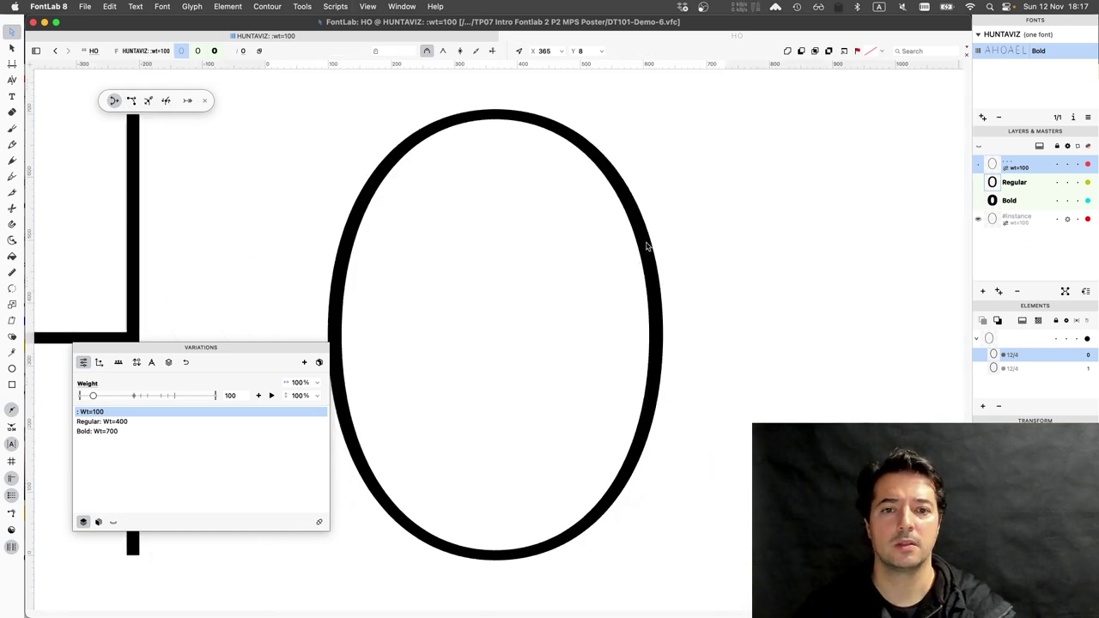
drag(648, 247, 676, 201)
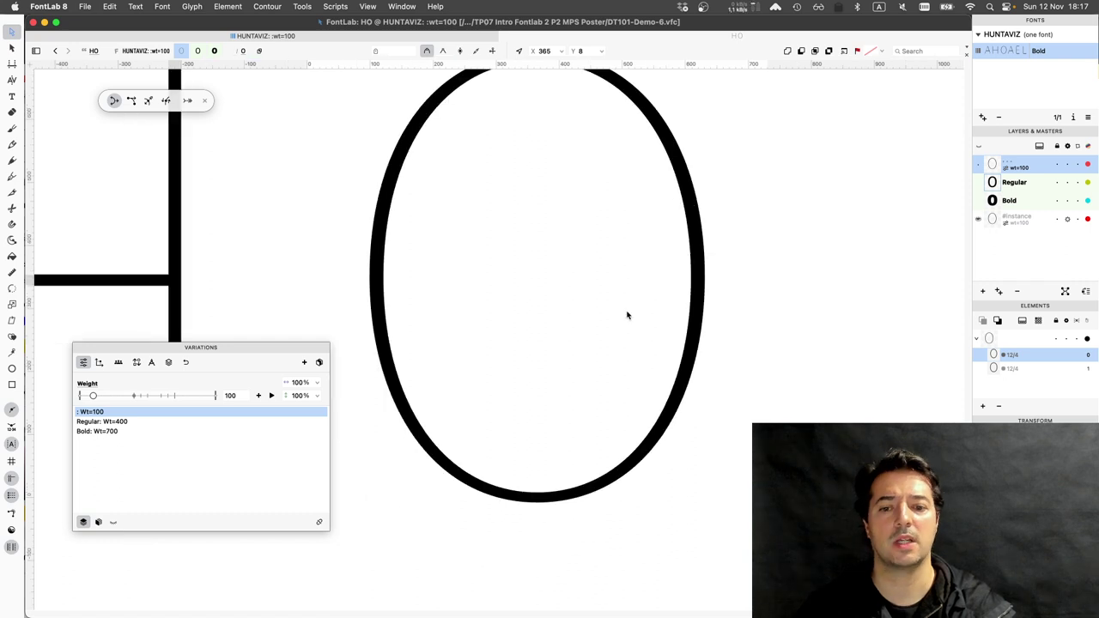
key(grave)
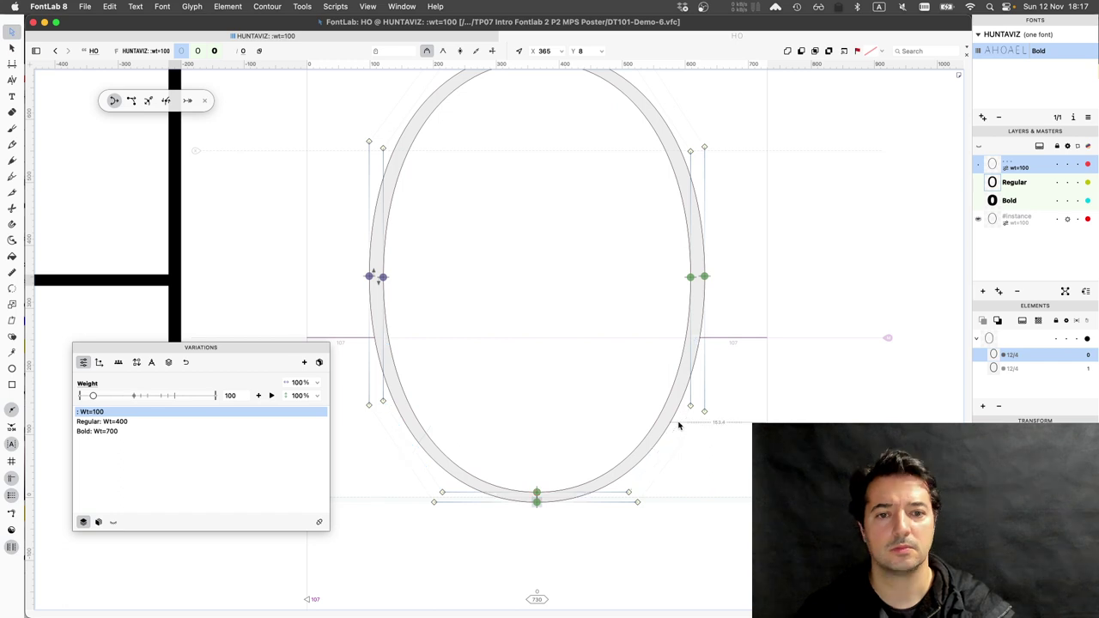
key(grave)
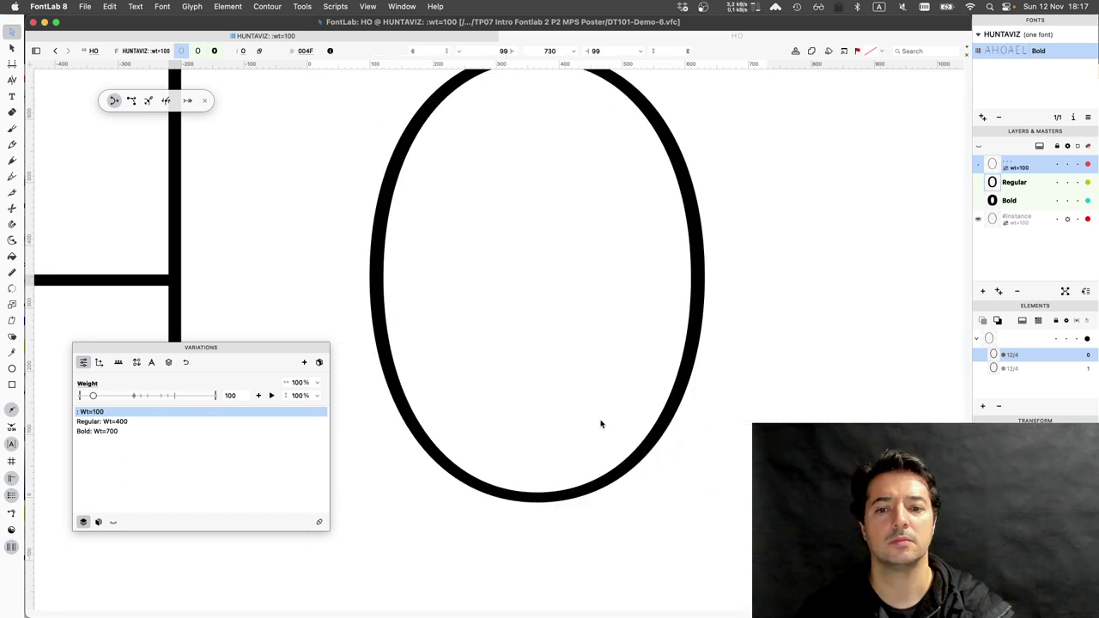
key(grave)
- Raise the bottom node of the O's inner contour to Y 12
scroll(535, 498, up, 5)
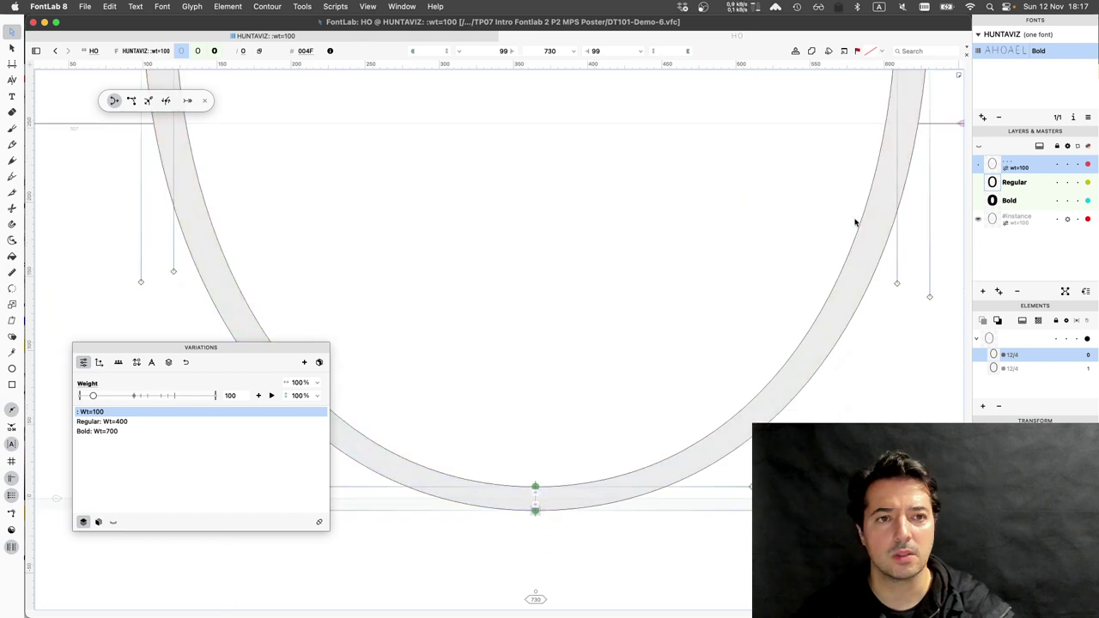
click(538, 501)
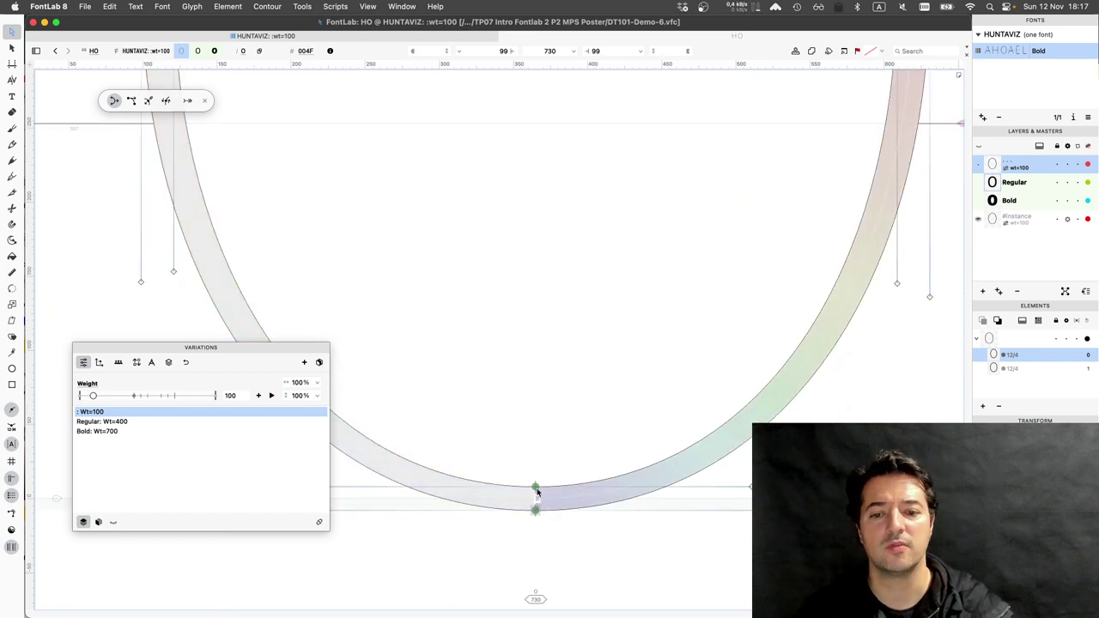
click(536, 488)
double_click(550, 489)
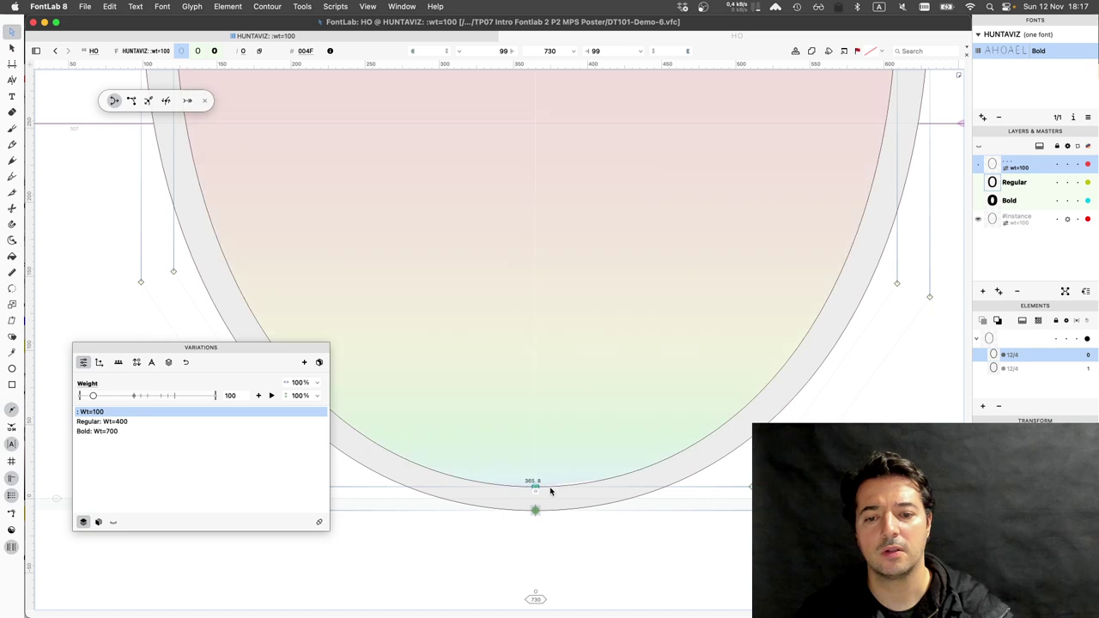
click(550, 488)
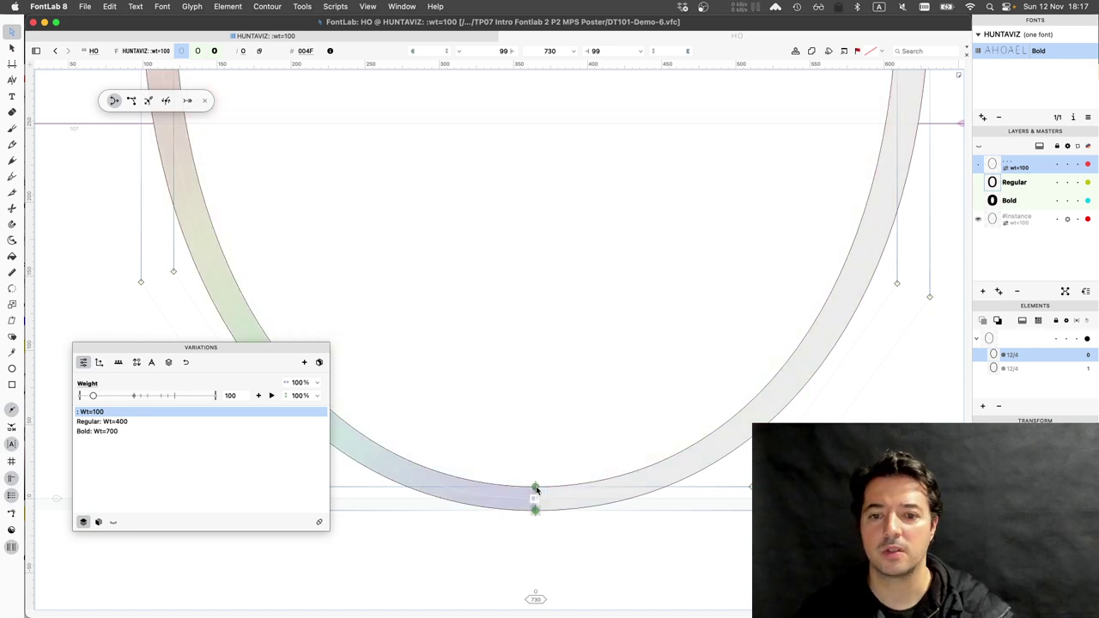
click(536, 488)
click(535, 489)
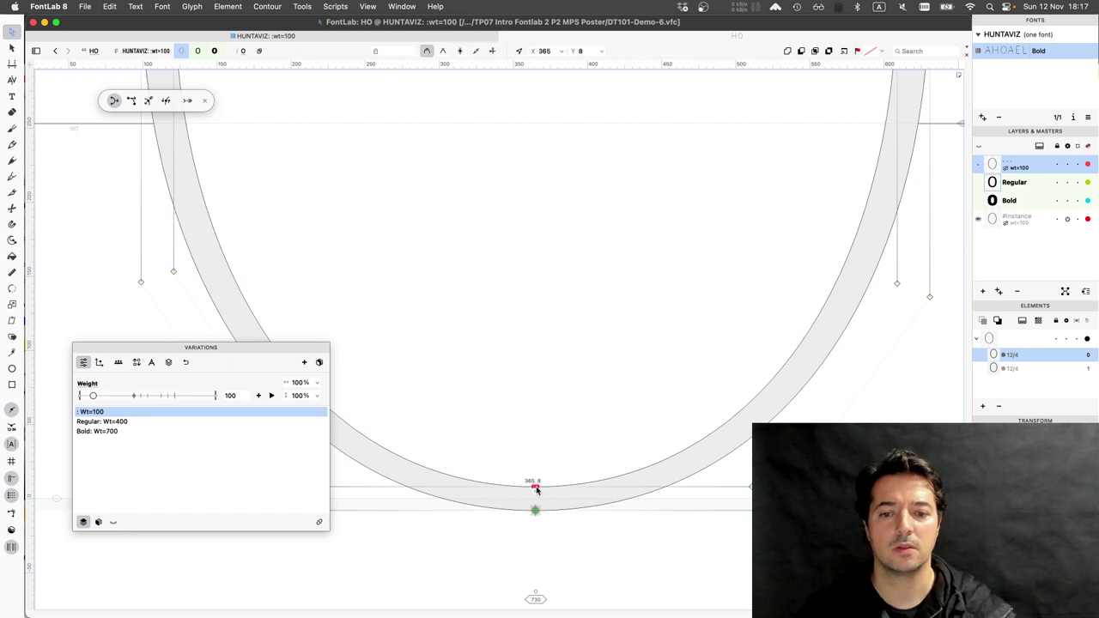
key(Up)
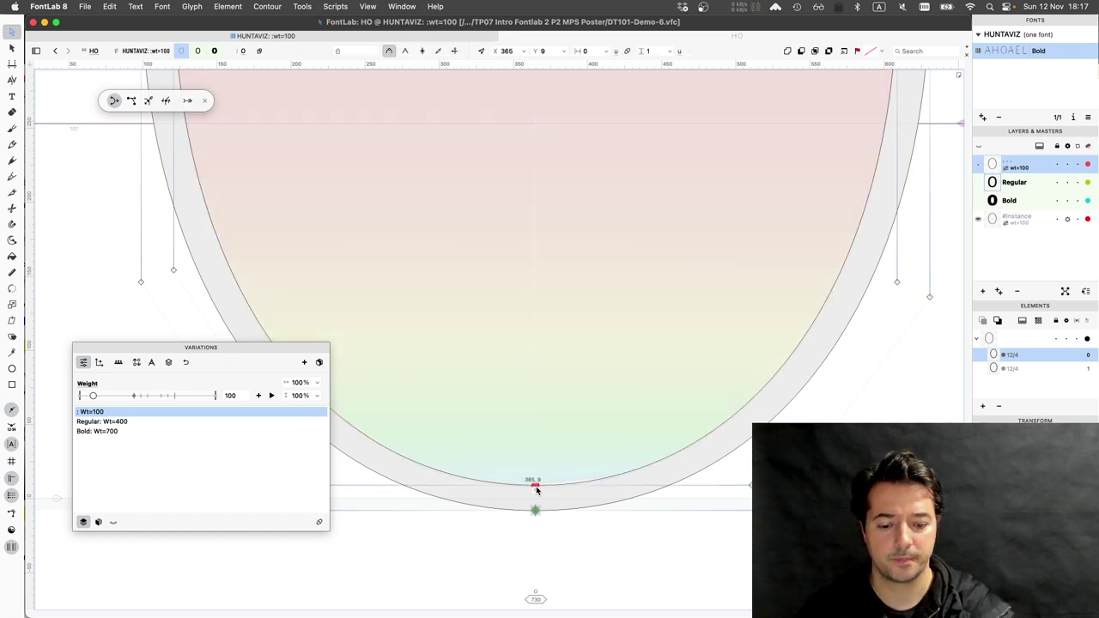
key(Up)
key(Up)
key(Up)
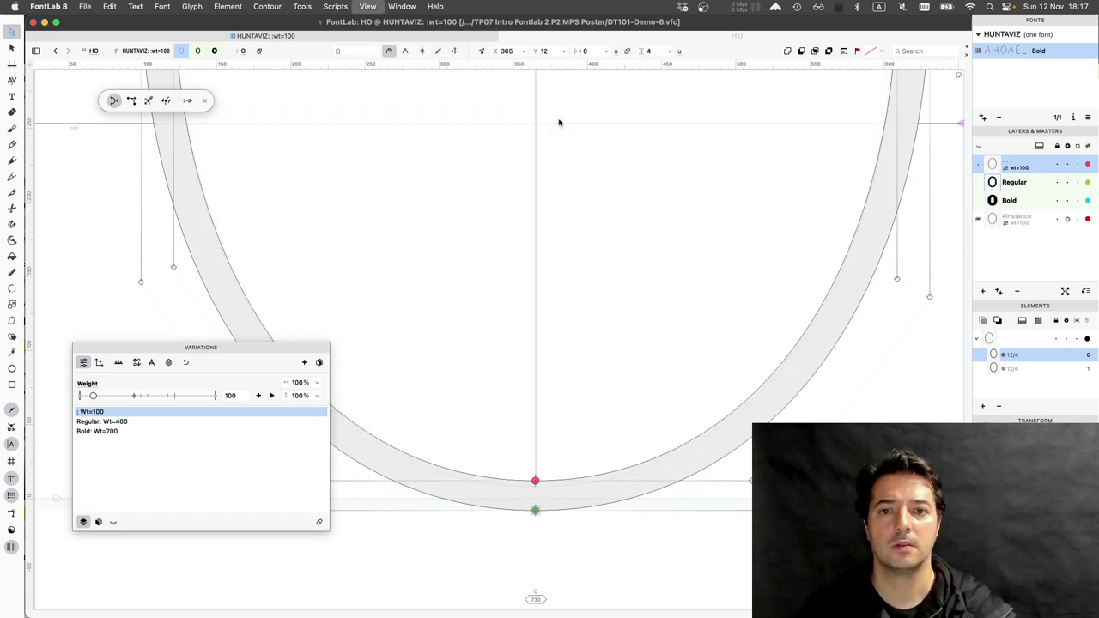
key(super+0)
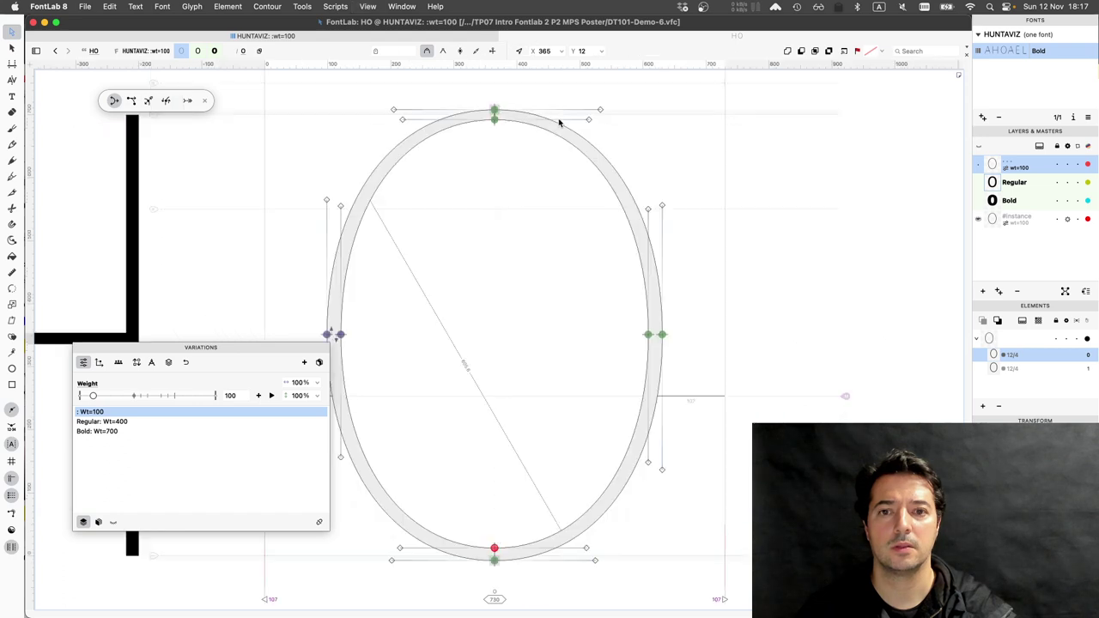
- Lower the top node of the O's inner contour to Y 690 and preview the filled shape
click(494, 121)
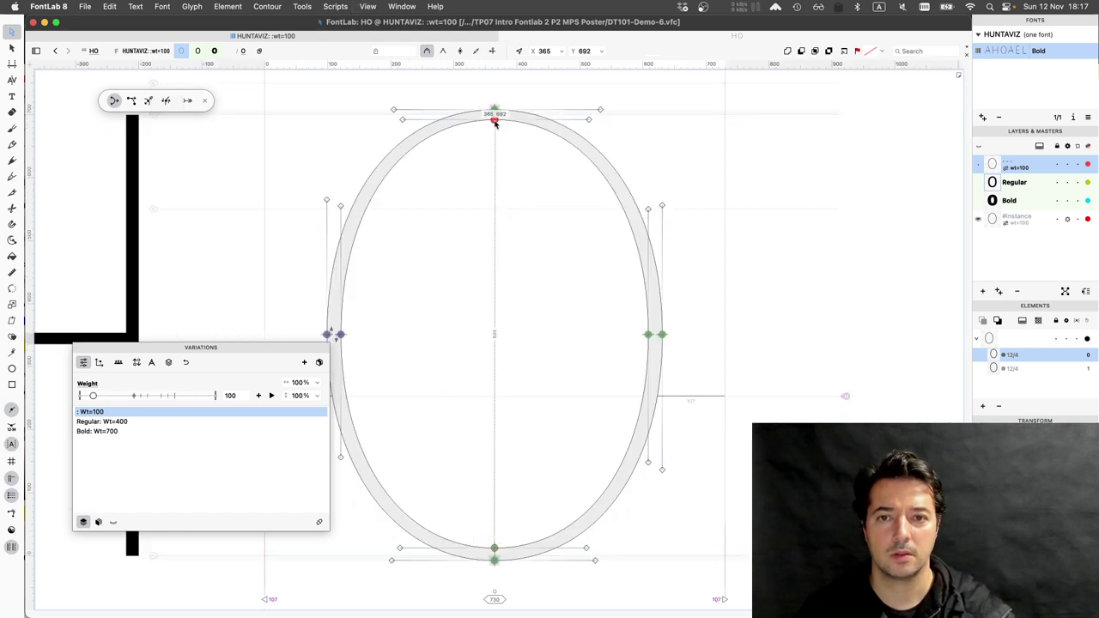
key(Down)
key(Down)
key(Down)
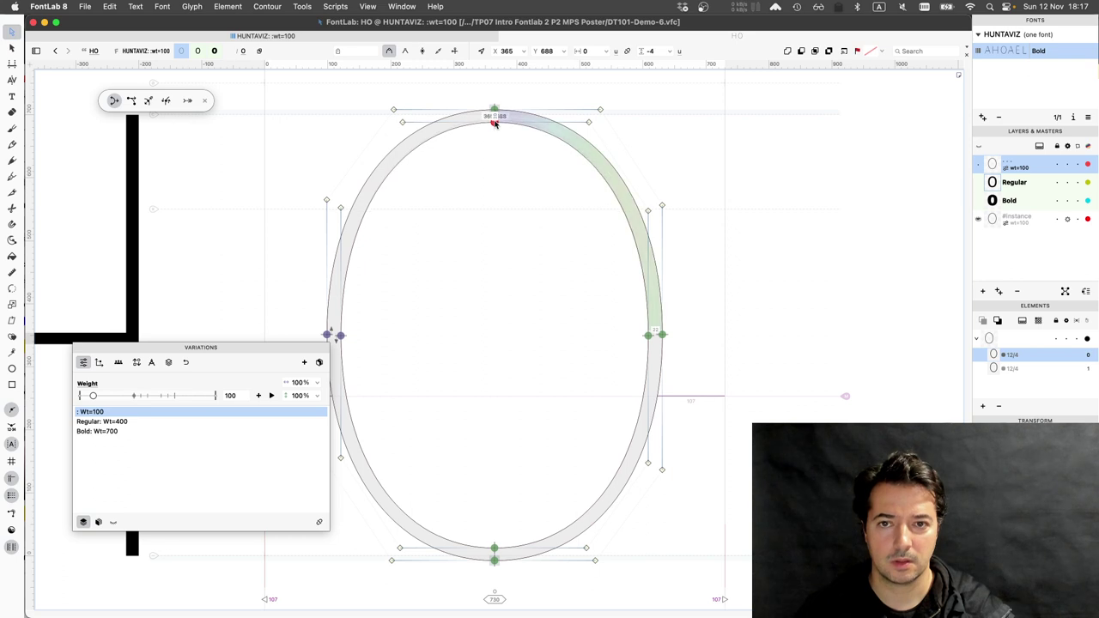
drag(495, 123, 495, 123)
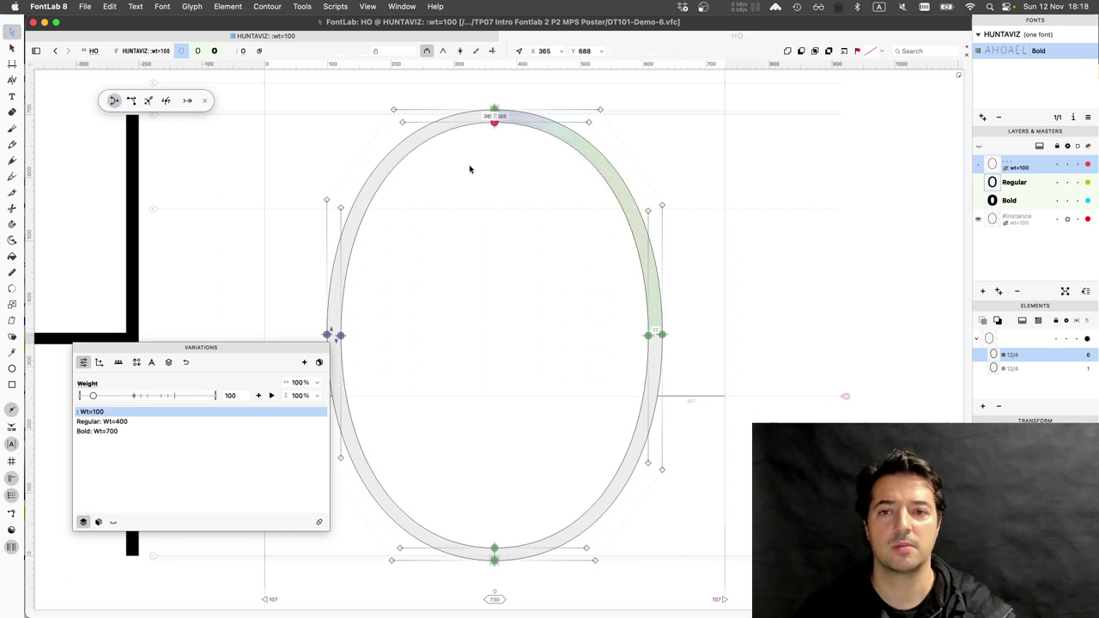
key(alt)
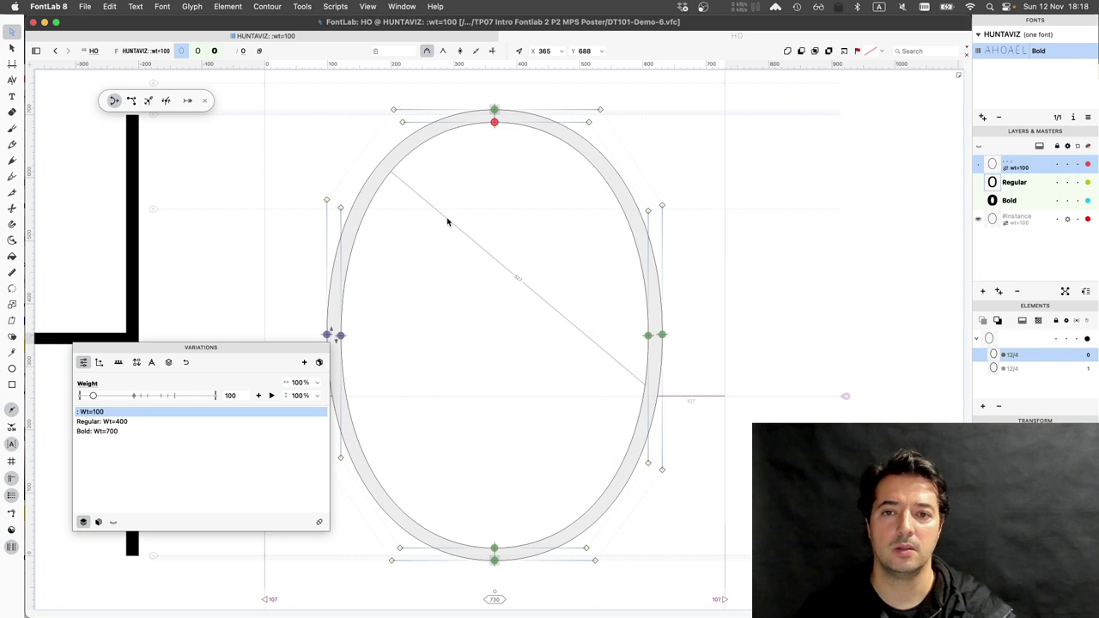
key(Up)
key(Up)
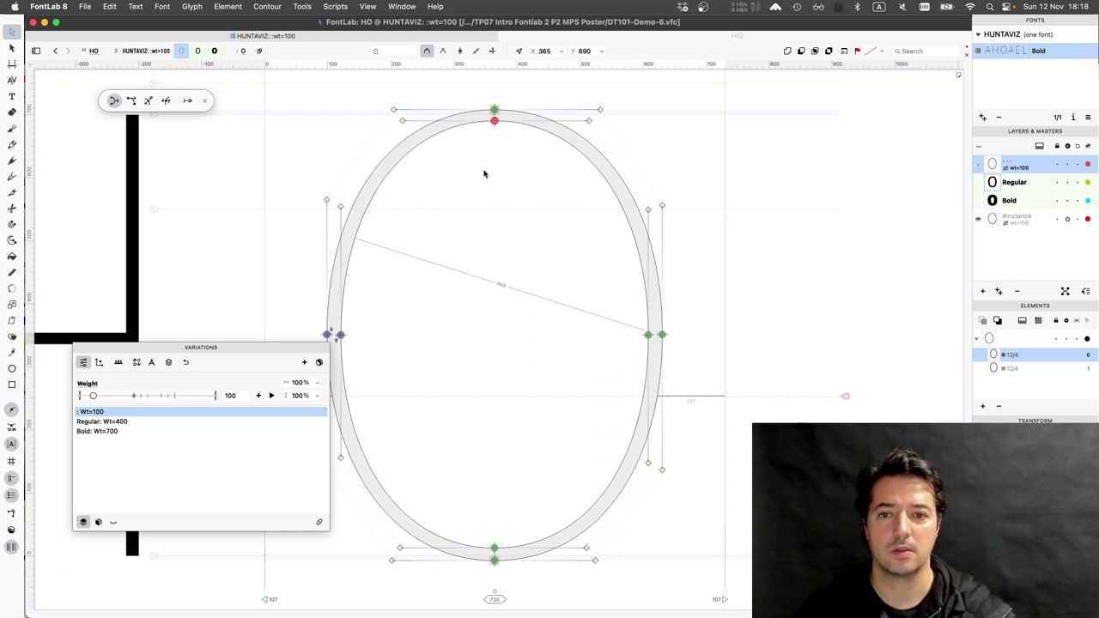
key(grave)
scroll(507, 115, down, 3)
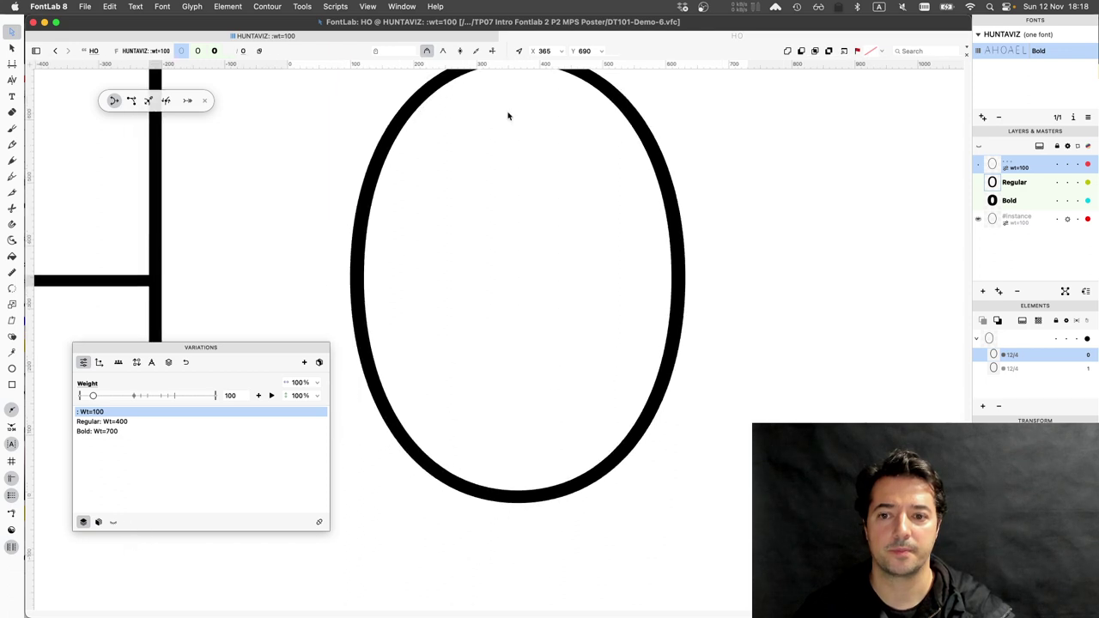
key(grave)
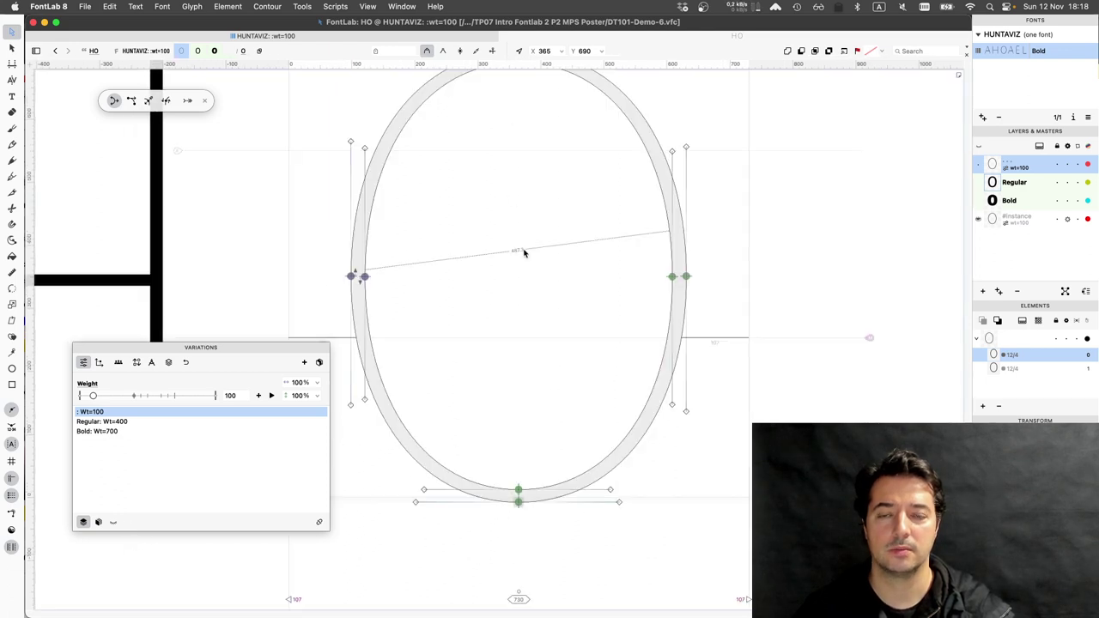
- Move the bottom node of the O's inner contour up to Y 14
click(518, 491)
key(Up)
key(Up)
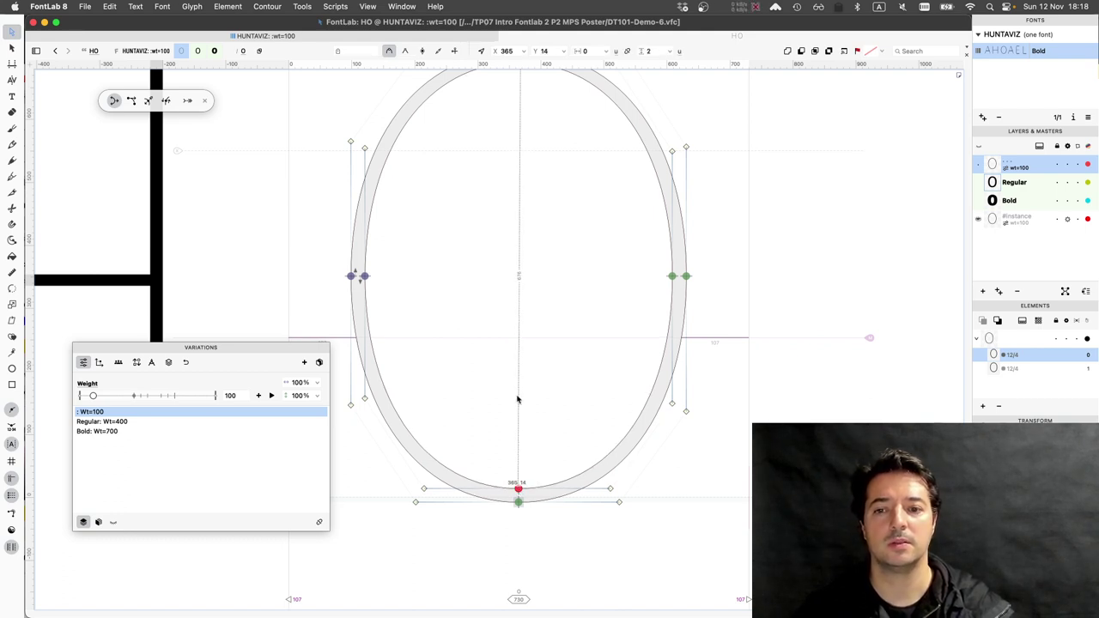
key(grave)
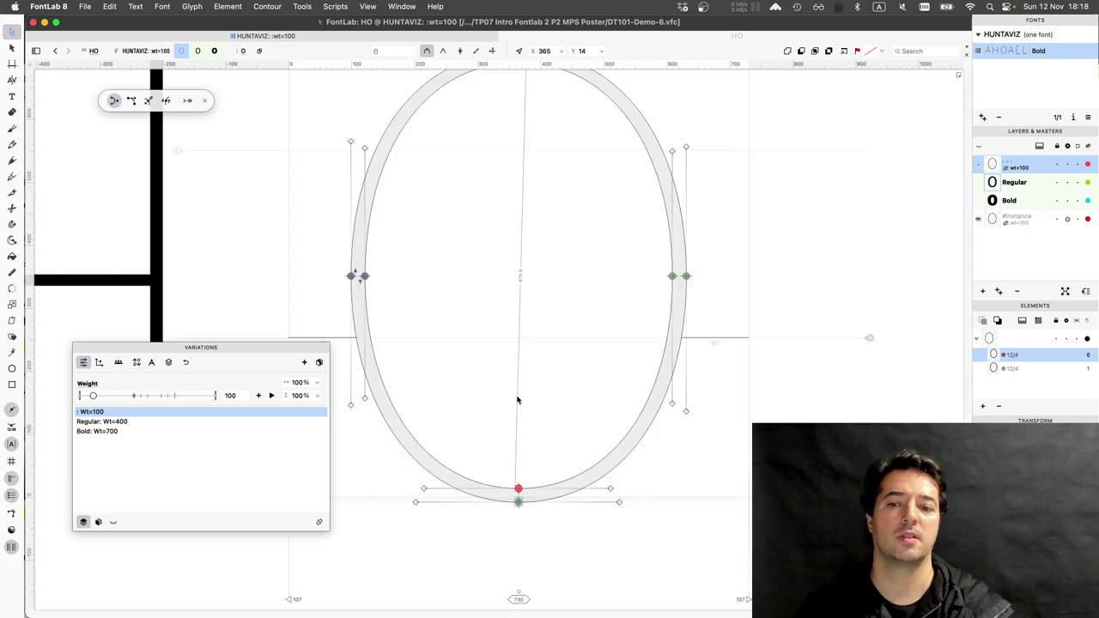
- Preview the O as a filled shape beside the H to compare their stroke weight and proportions
scroll(517, 400, down, 5)
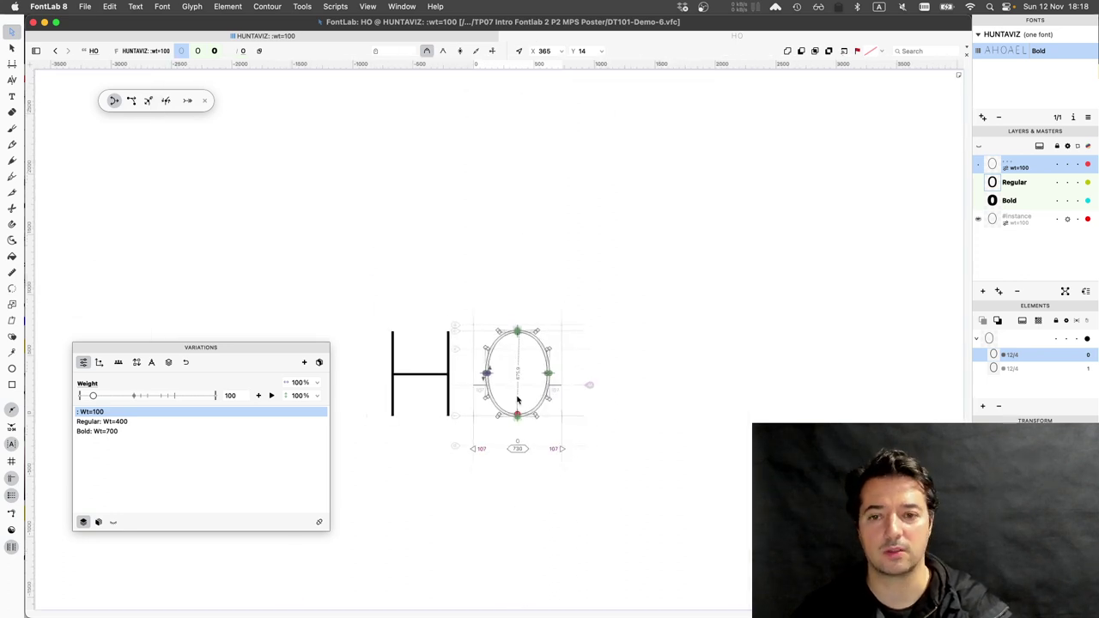
key(super+0)
key(grave)
scroll(699, 286, left, 2)
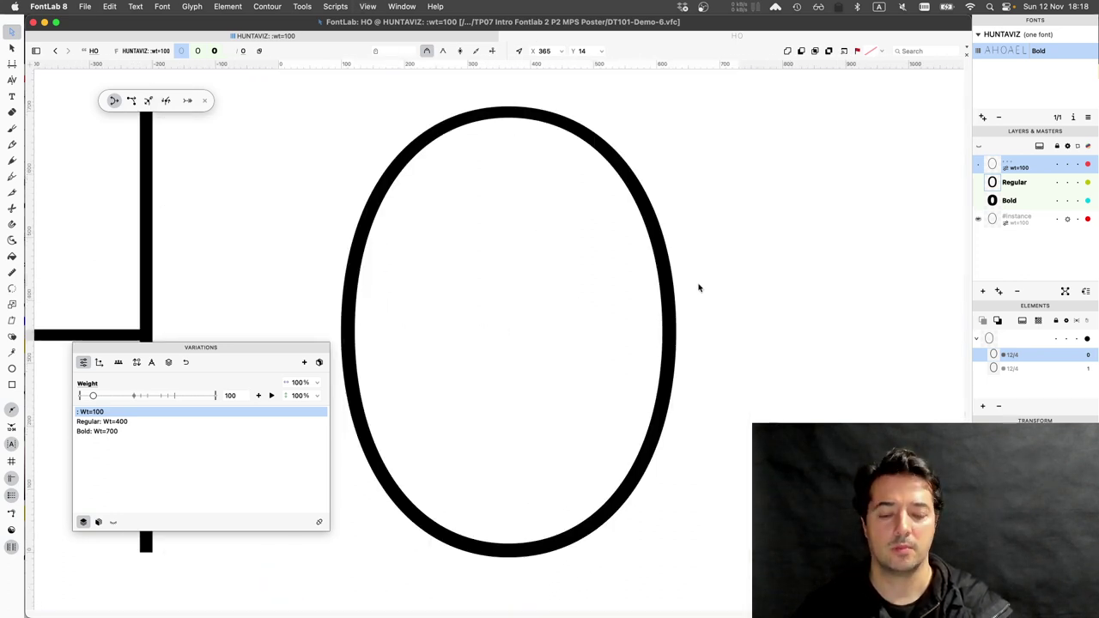
scroll(647, 255, down, 4)
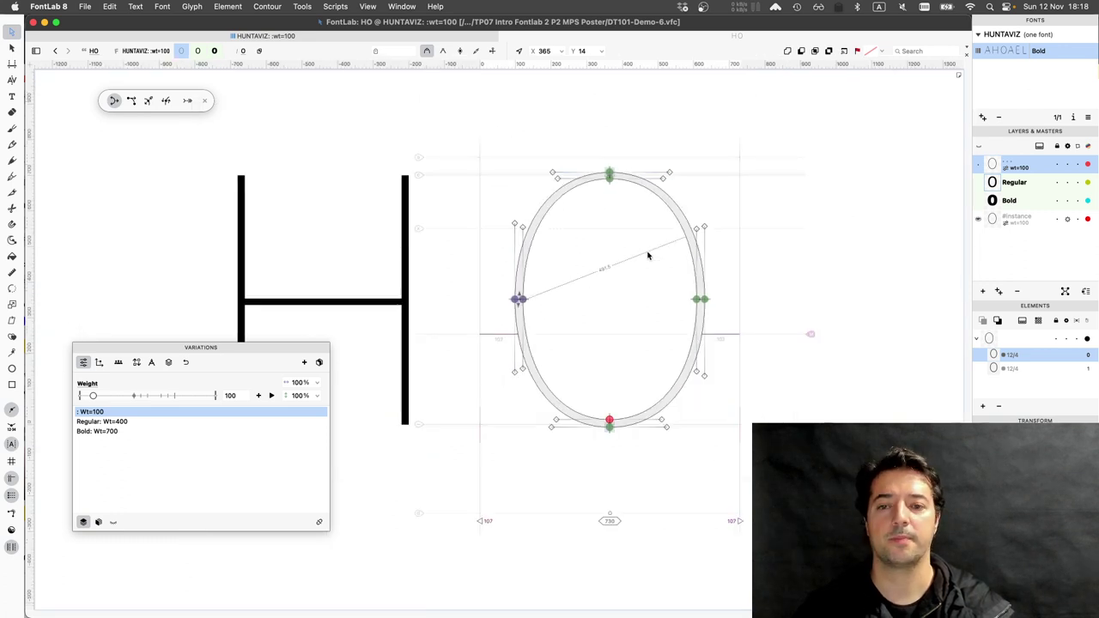
key(grave)
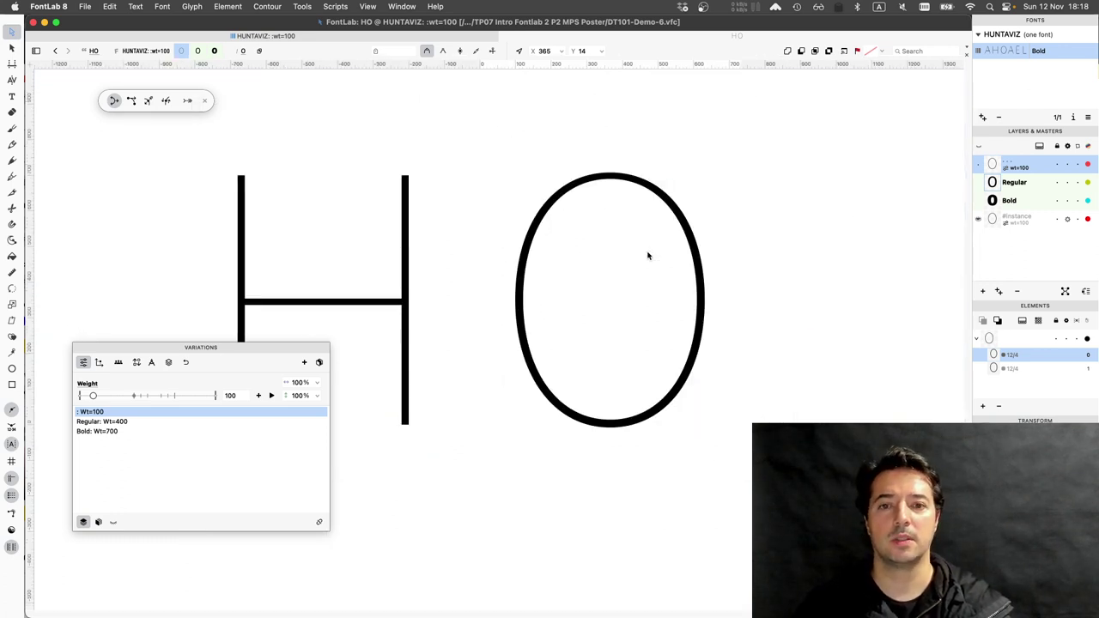
key(grave)
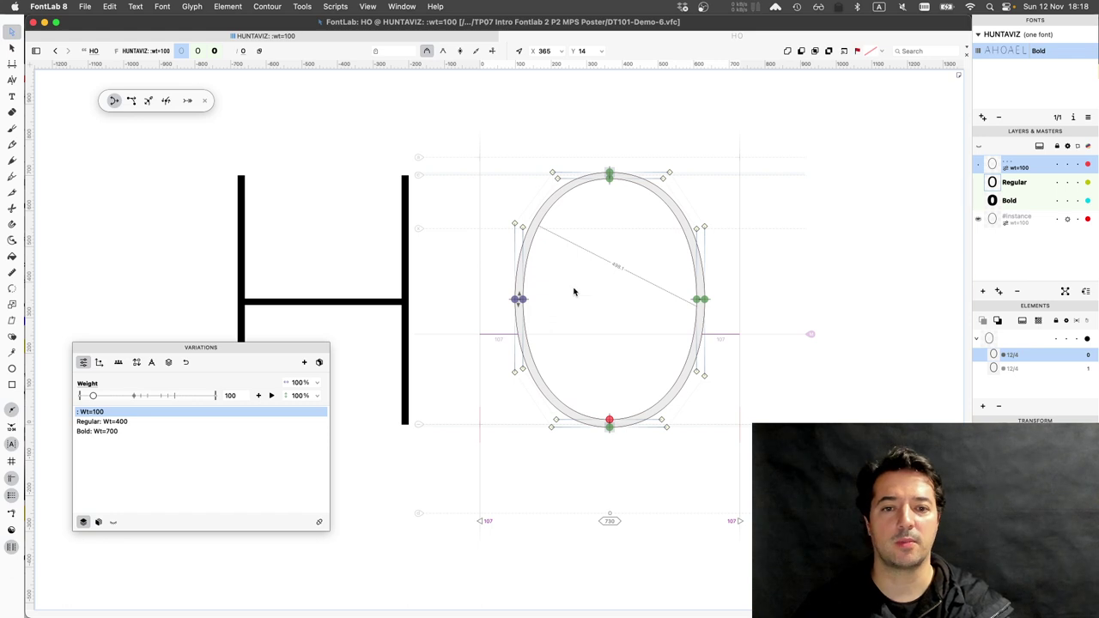
- Widen the O by moving its left extreme nodes 20 units left and its right ones 20 units right, and preview it
drag(500, 286, 544, 311)
key(shift+Left)
key(shift+Left)
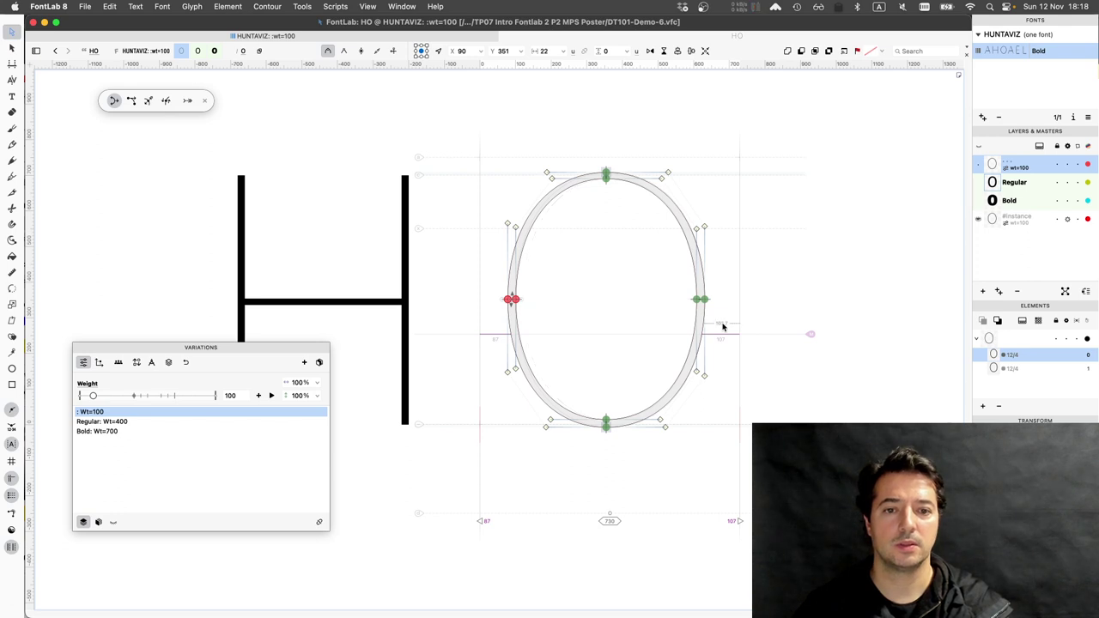
drag(665, 286, 721, 322)
key(shift+Right)
key(shift+Right)
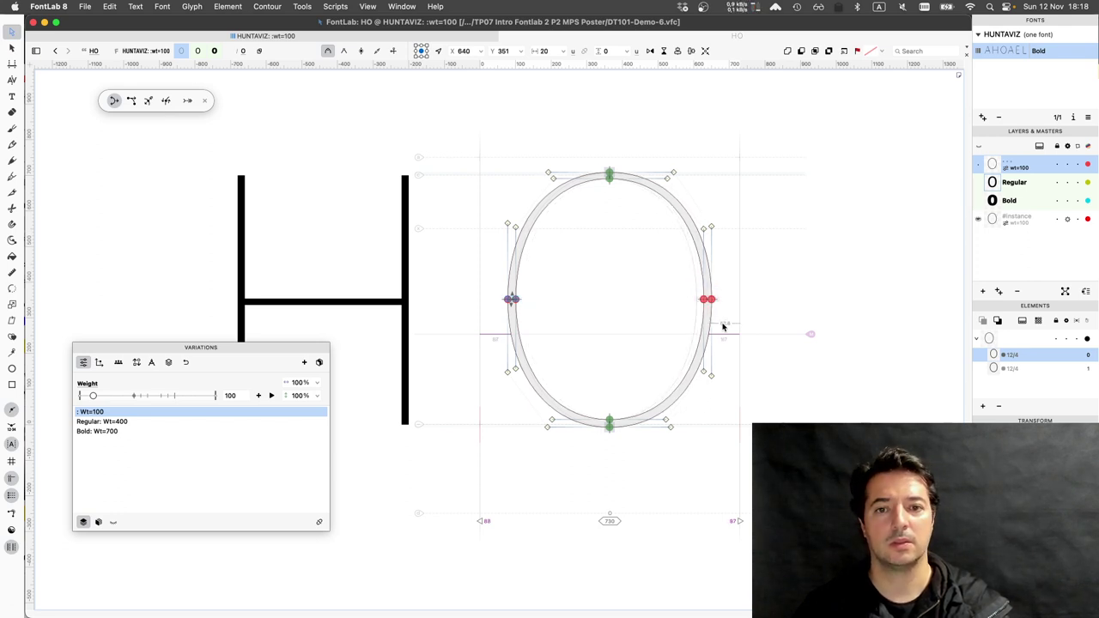
key(grave)
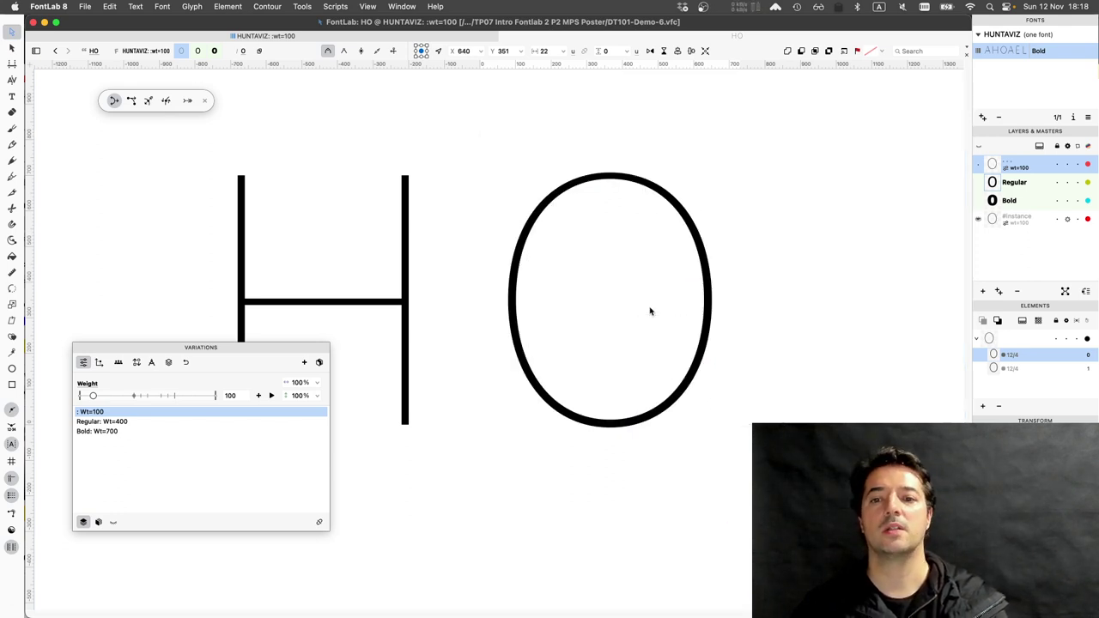
- Return the O from filled preview to outline editing and save the font
key(grave)
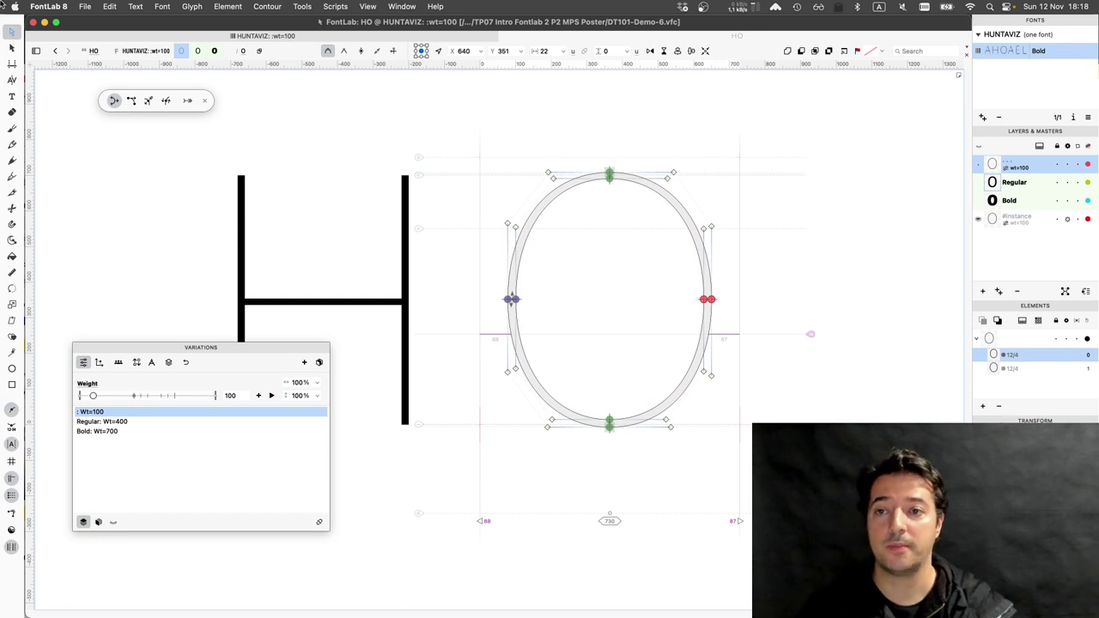
key(super+s)
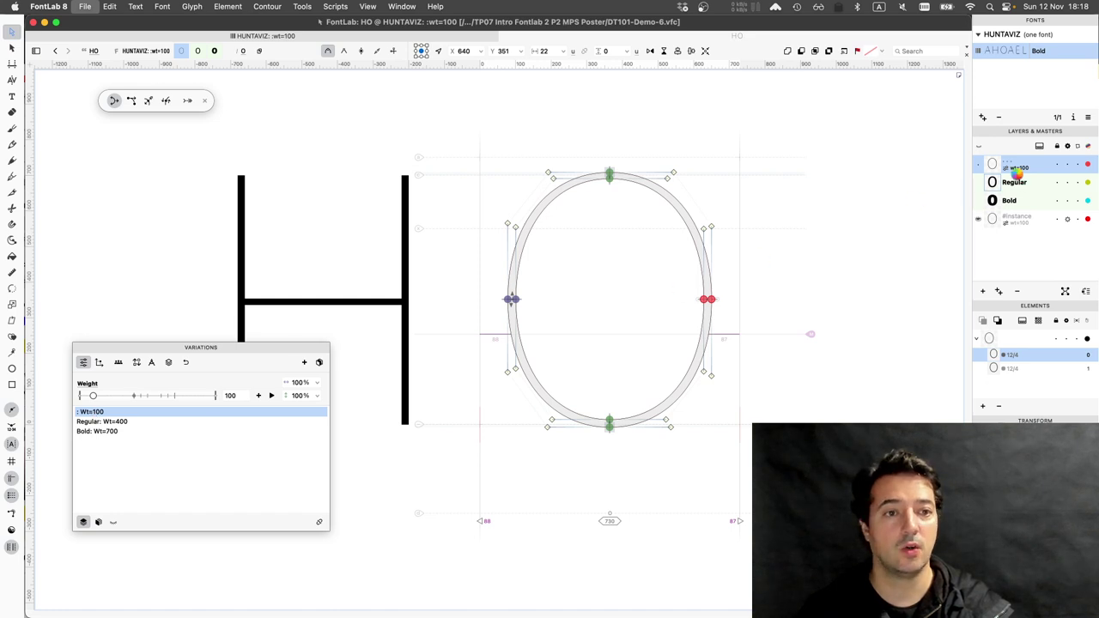
- In Font Info, rename the wt=100 master to Thin and move it above the Regular master
key(super+alt+i)
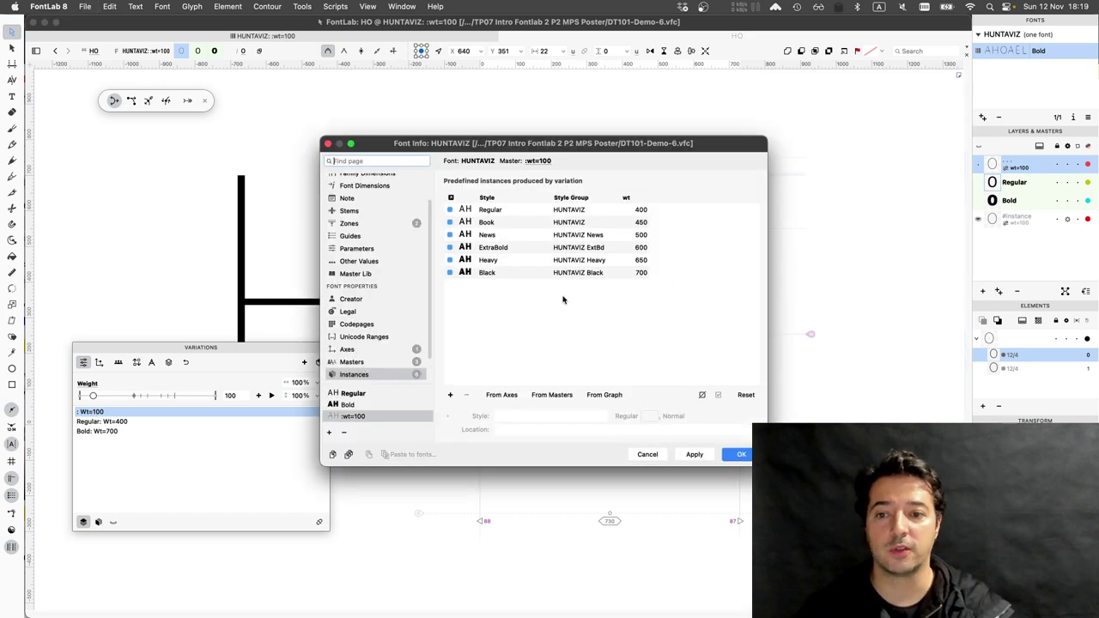
click(349, 418)
click(353, 362)
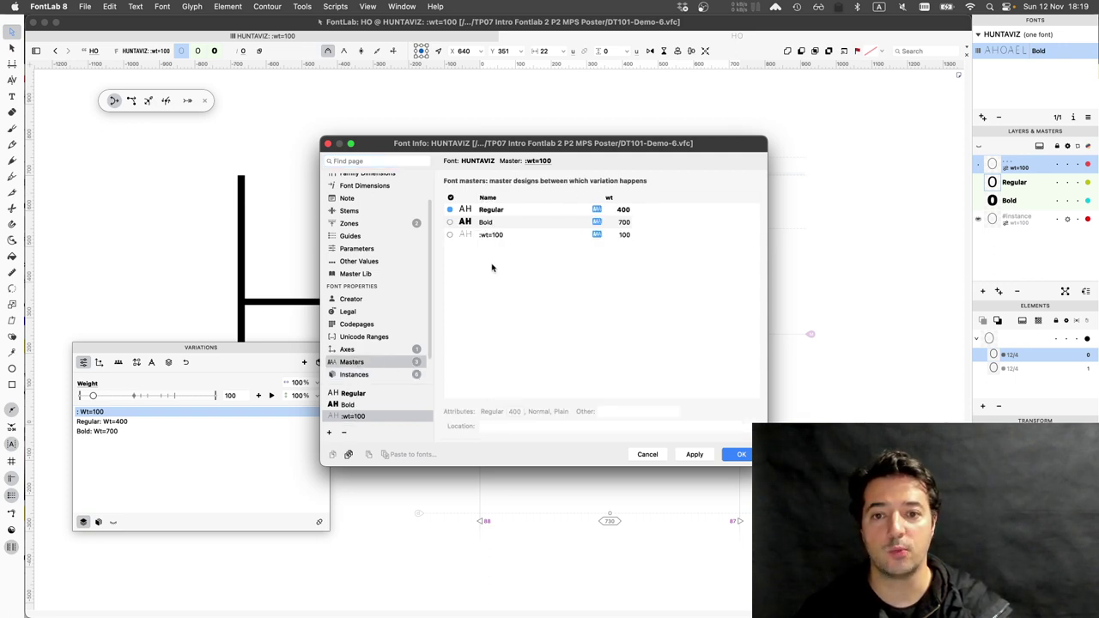
click(494, 237)
text(Thin)
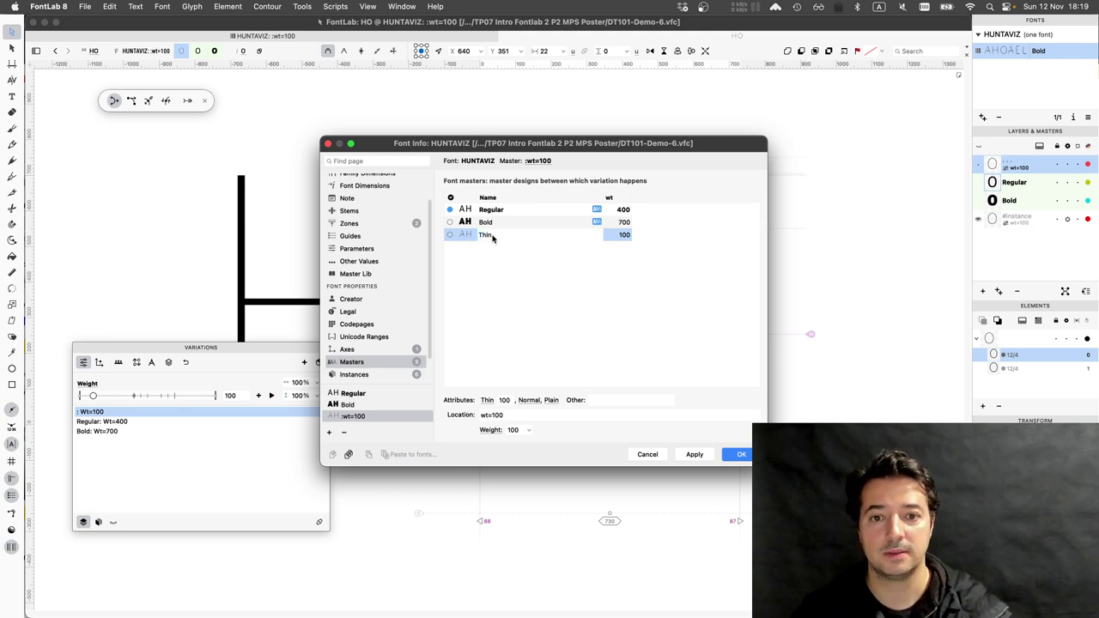
key(Return)
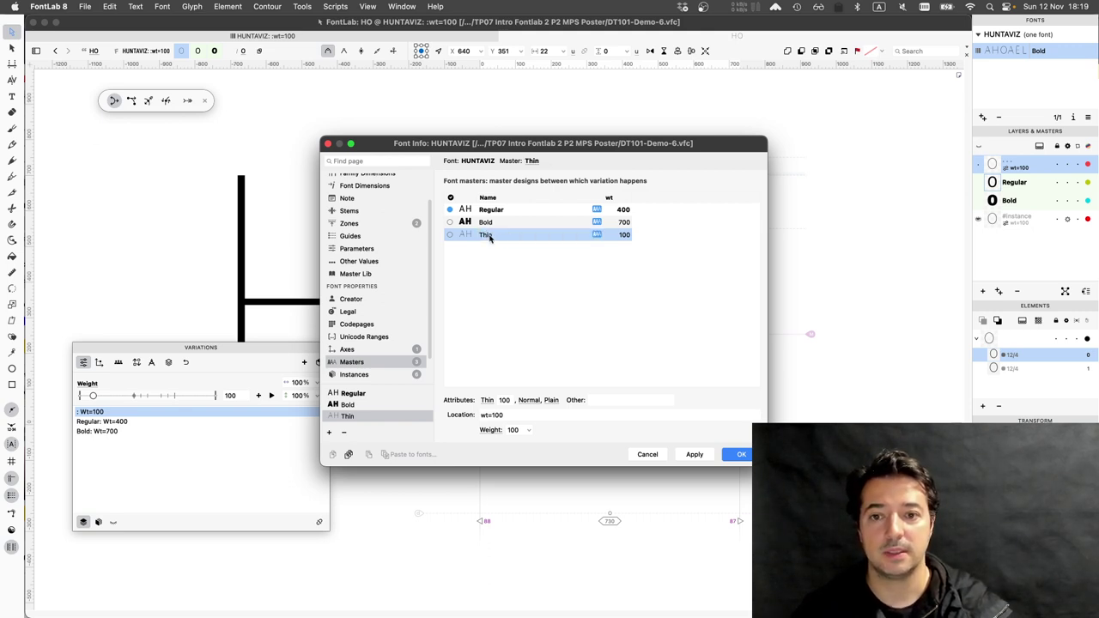
drag(503, 235, 507, 209)
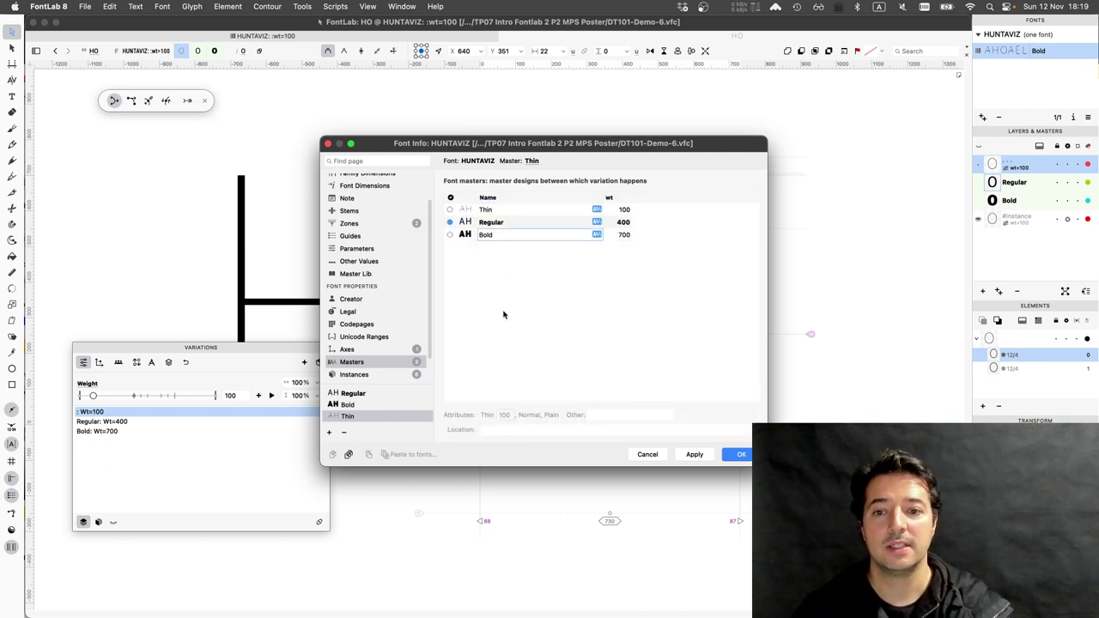
- Examine the Thin master's width, slope and weight location options, keeping Normal, Plain and the original weight
click(514, 212)
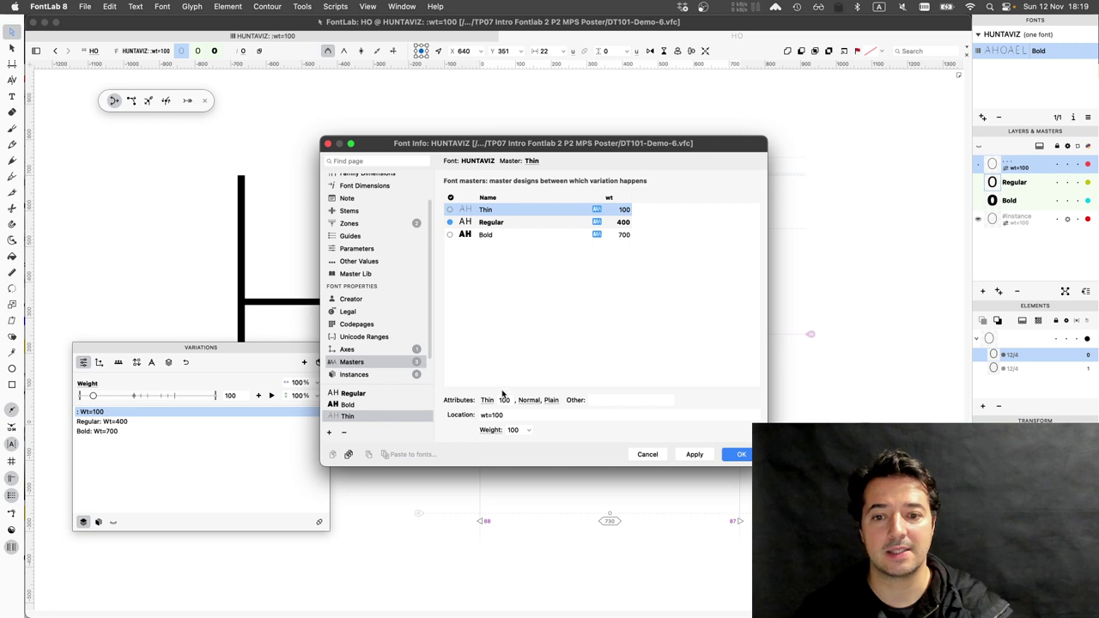
click(529, 400)
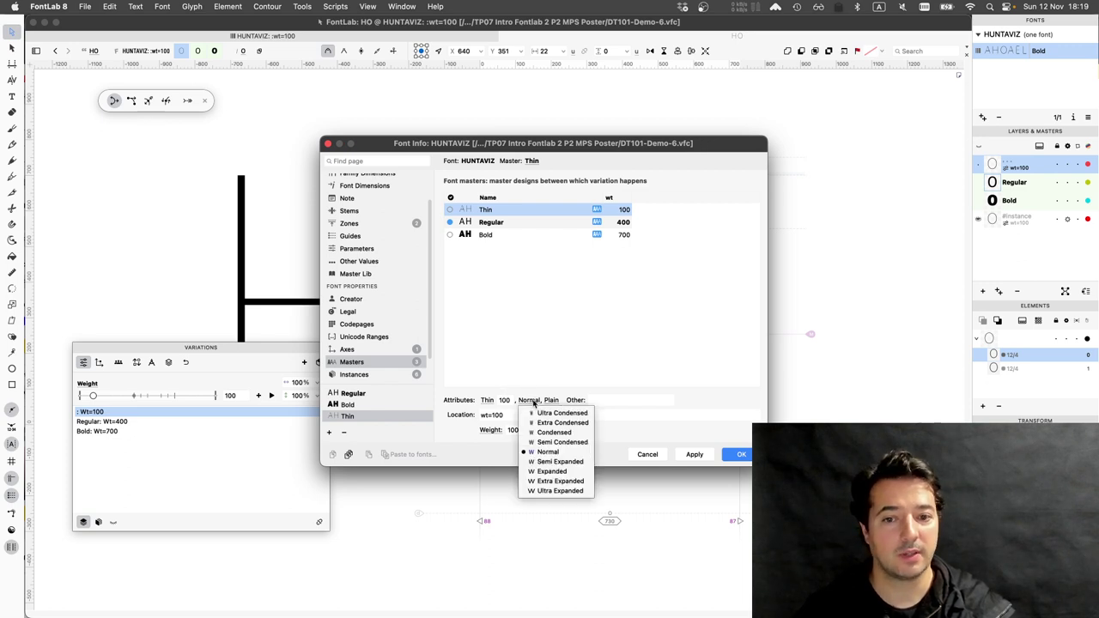
click(549, 403)
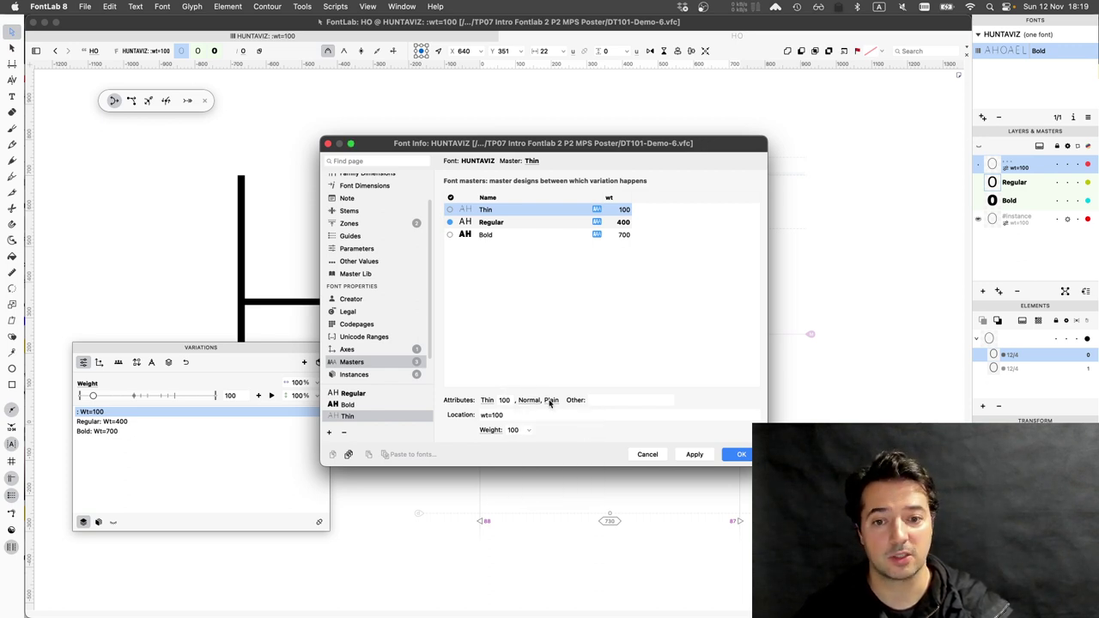
click(552, 403)
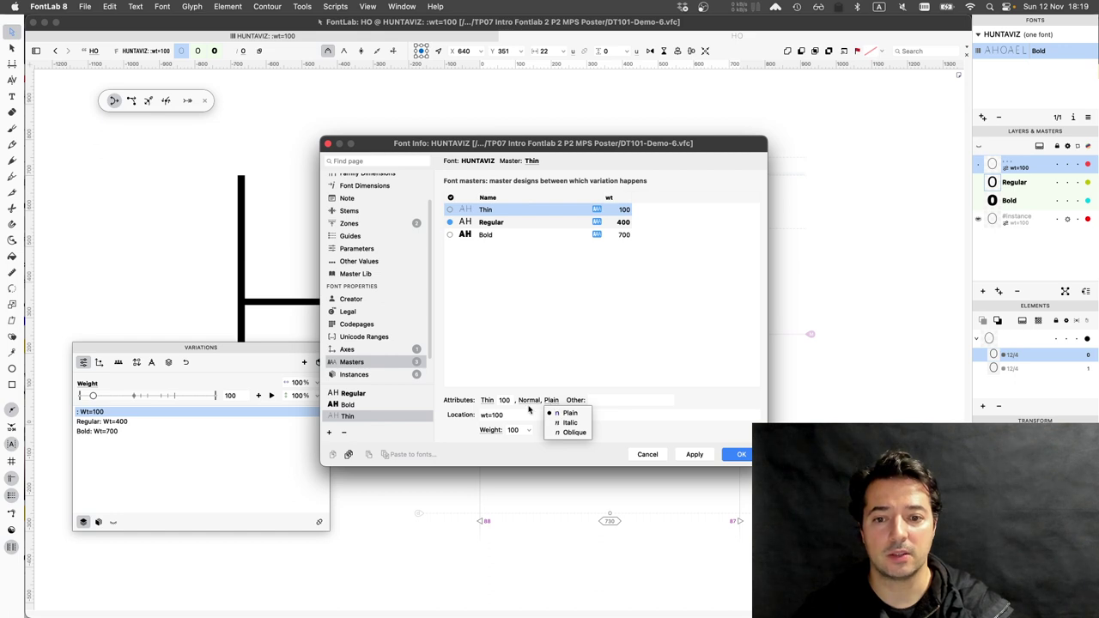
click(511, 413)
click(495, 431)
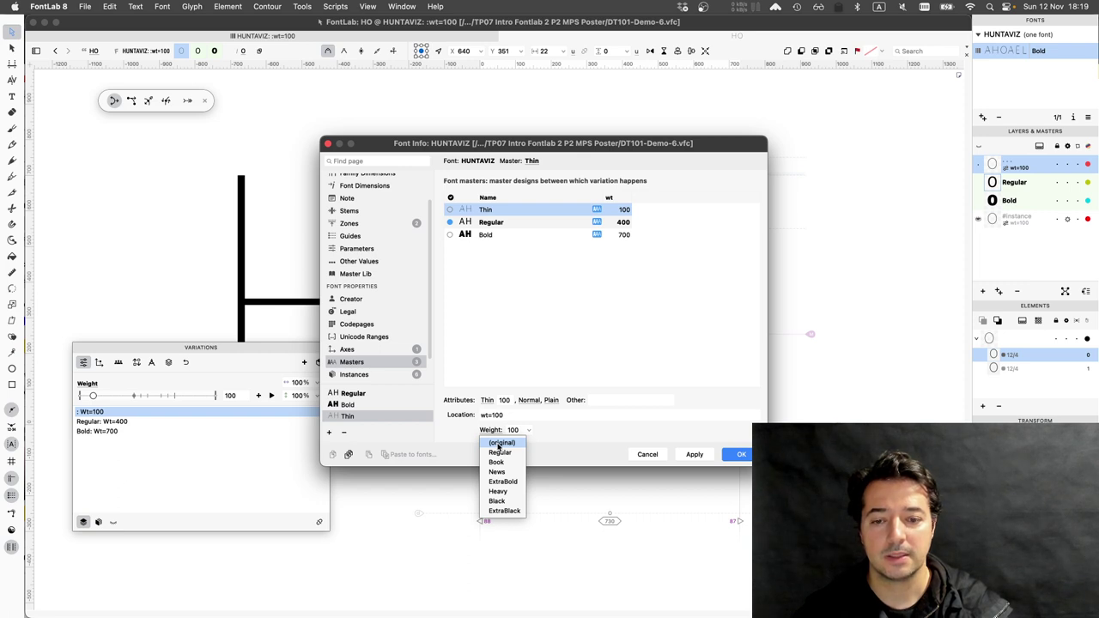
click(499, 443)
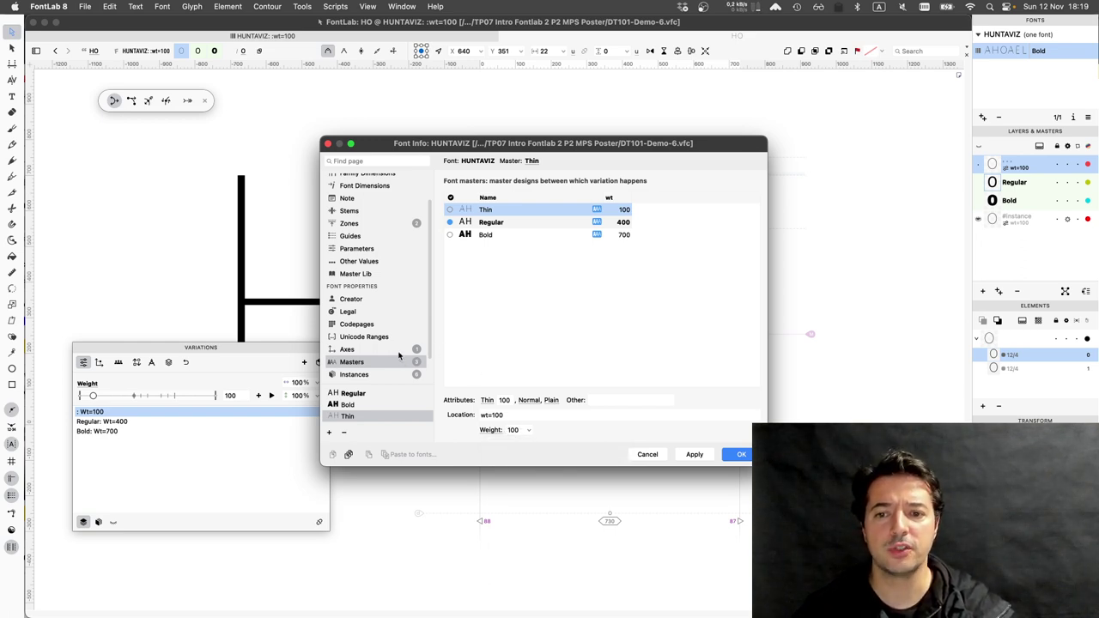
- Add Thin=100 at the start of the Weight axis instance definitions and apply the font info changes
click(399, 350)
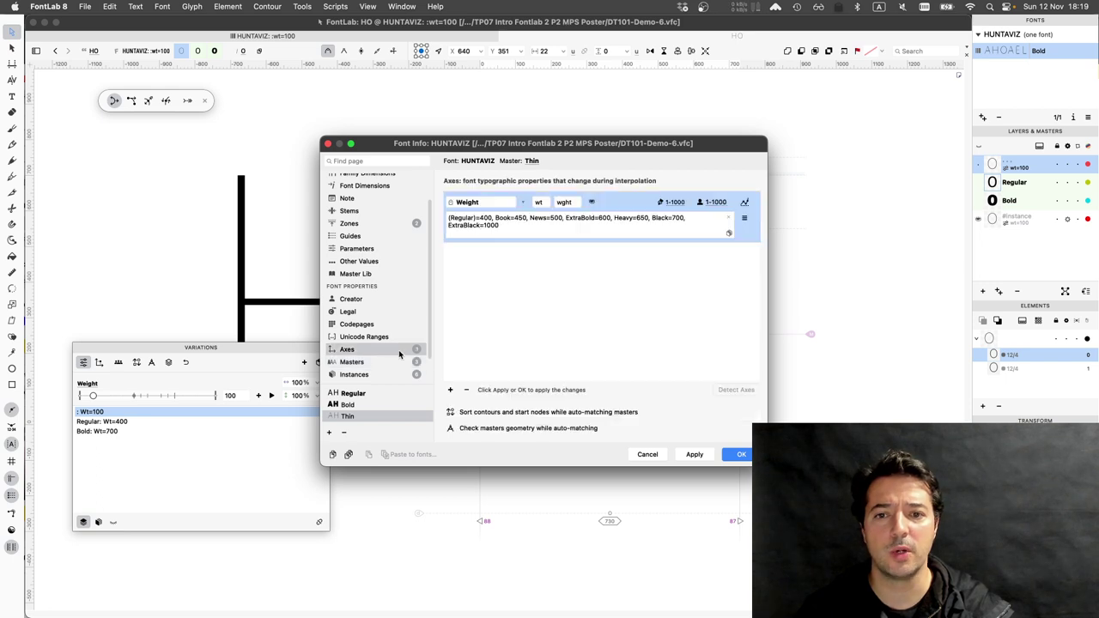
click(449, 217)
text(Thin=)
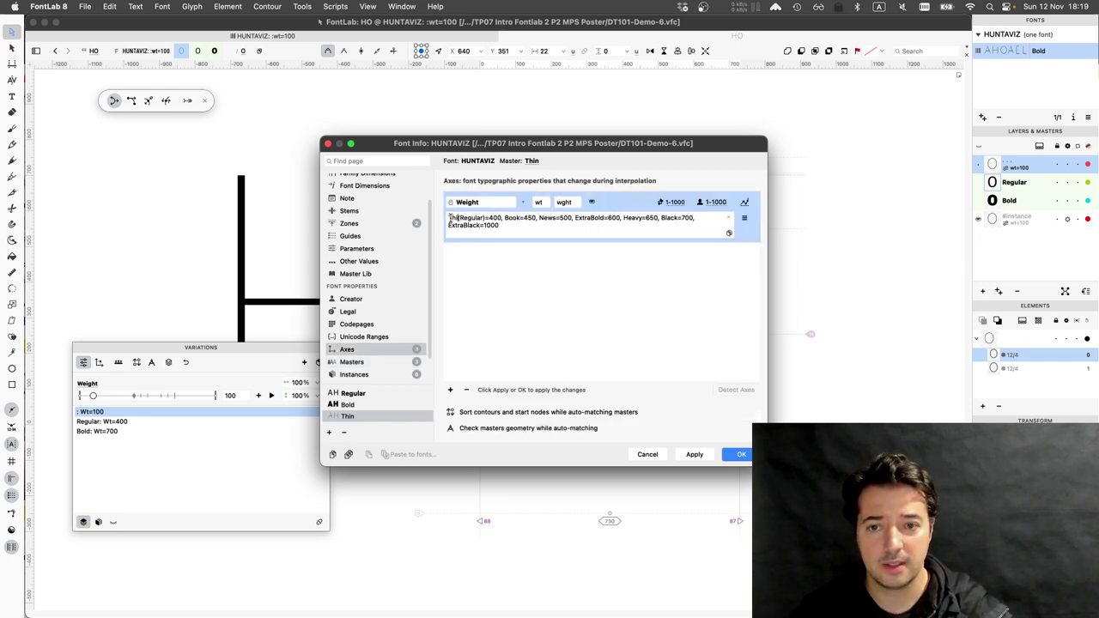
text(100,)
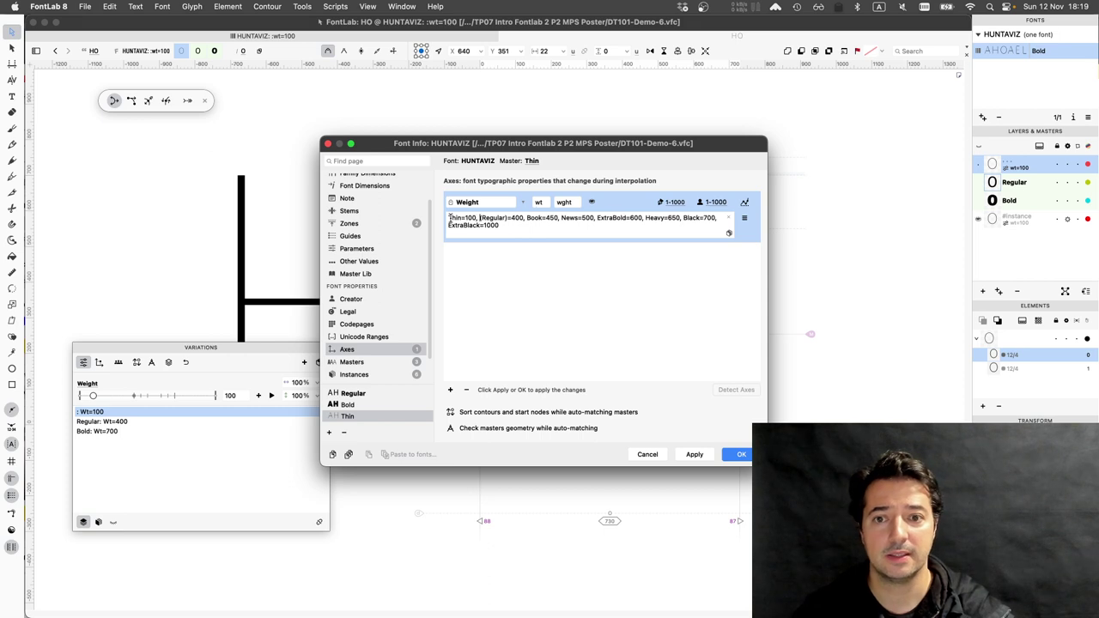
click(700, 455)
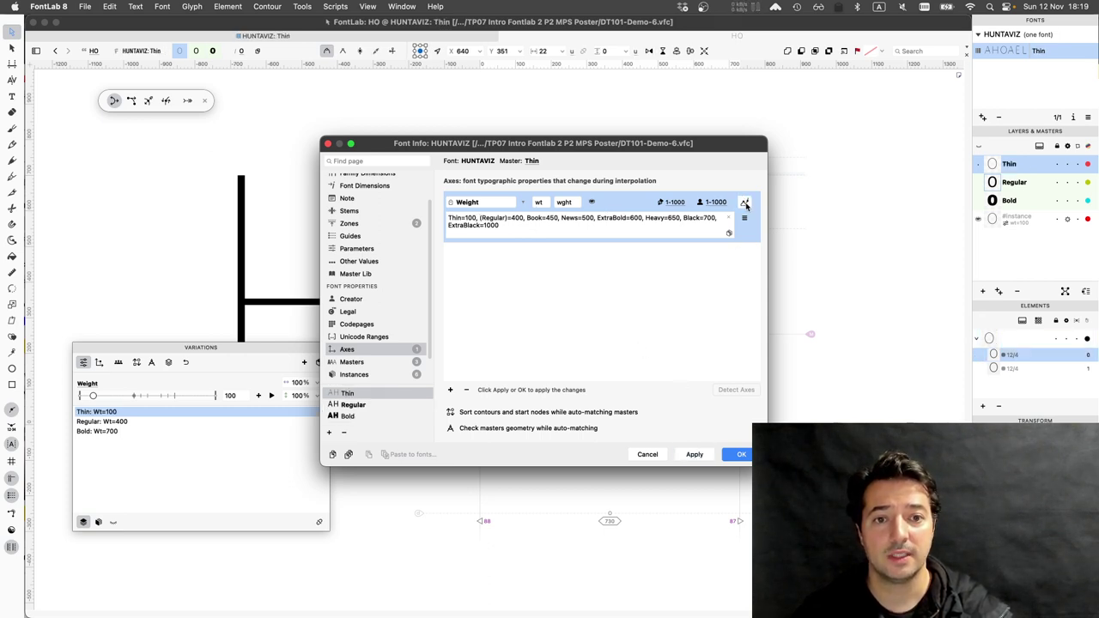
- In the Weight axis graph, map design coordinate 100 to user coordinate 311 and accept the graph
click(746, 204)
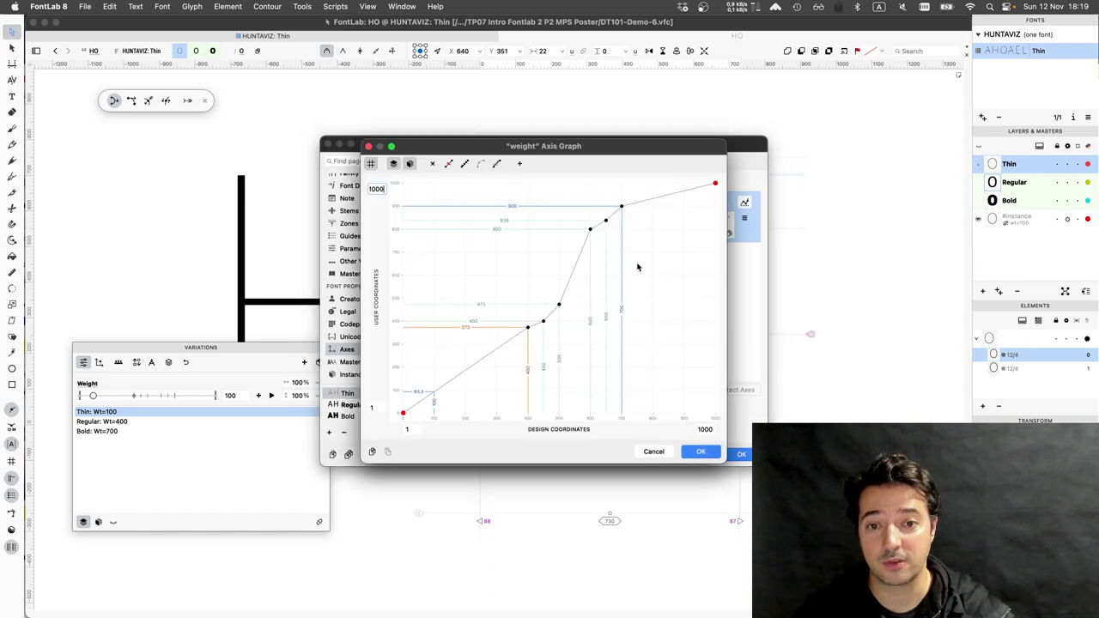
click(434, 394)
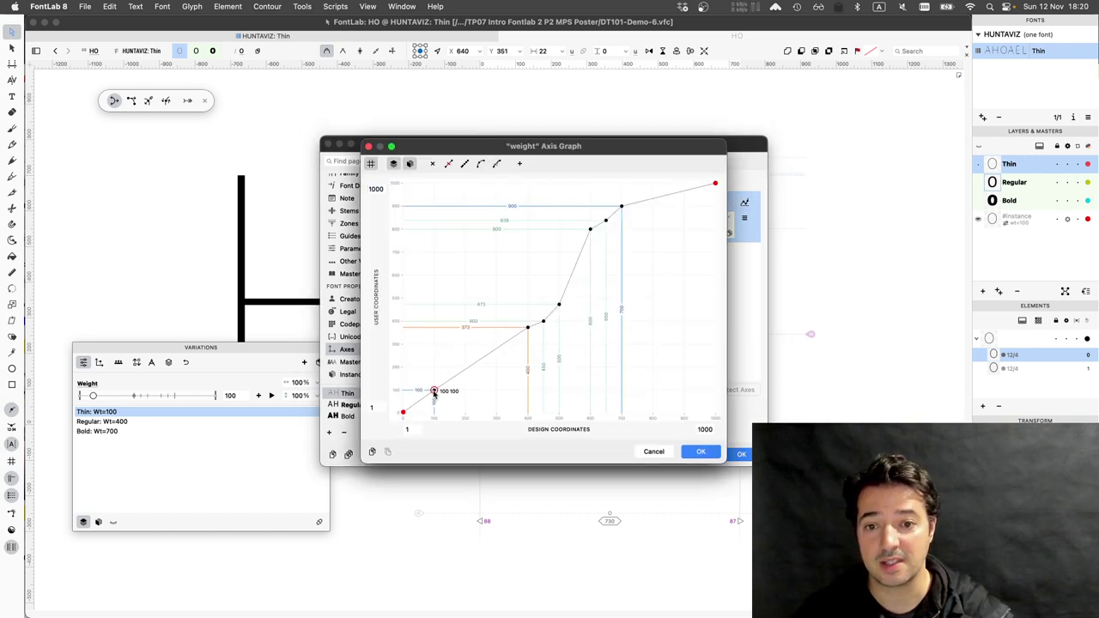
drag(434, 393, 435, 342)
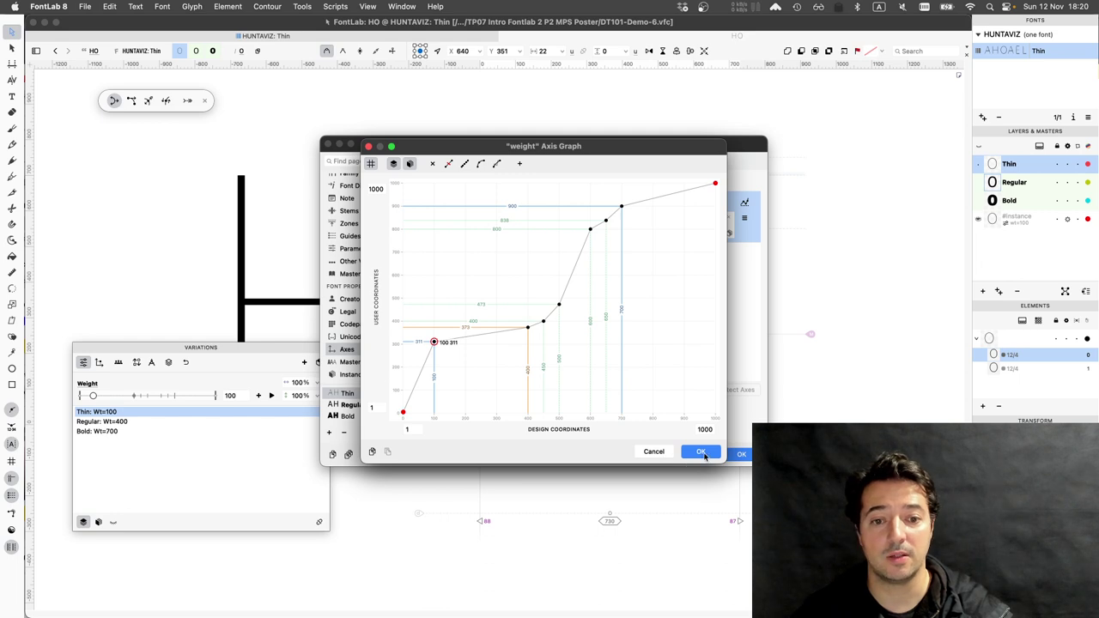
click(702, 453)
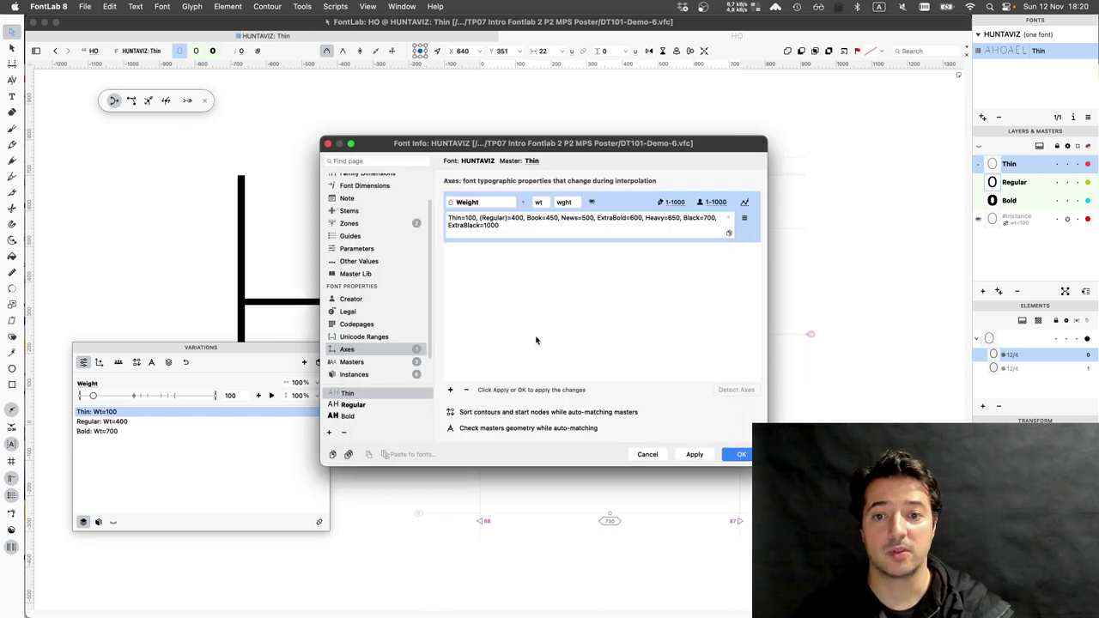
- Regenerate the predefined instances from the axes, remove the ExtraBlack instance and apply the font info
click(354, 375)
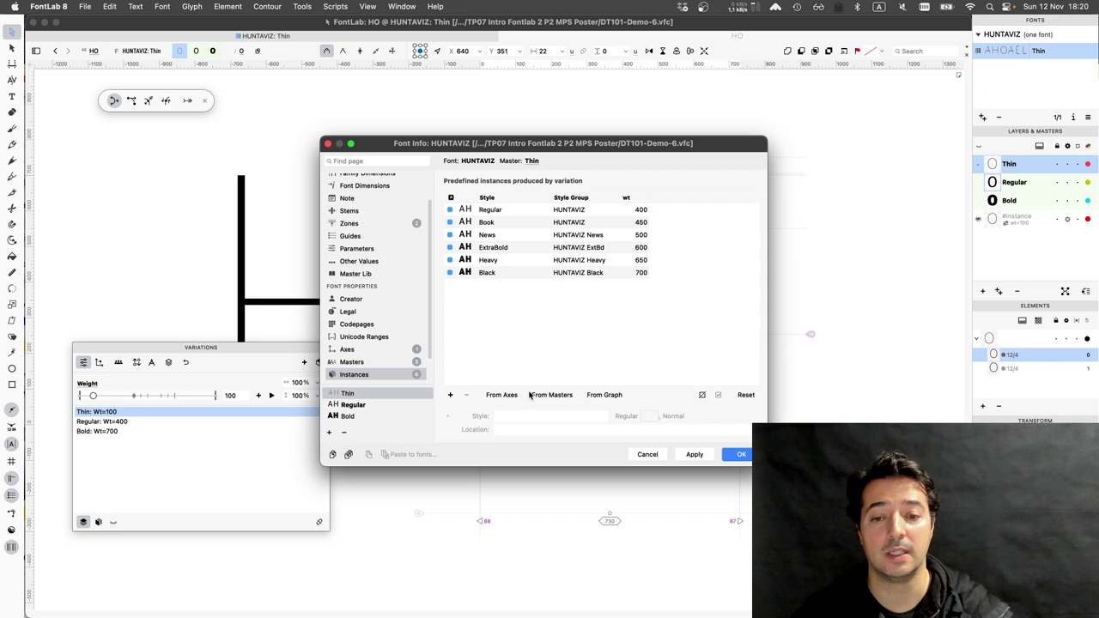
click(533, 395)
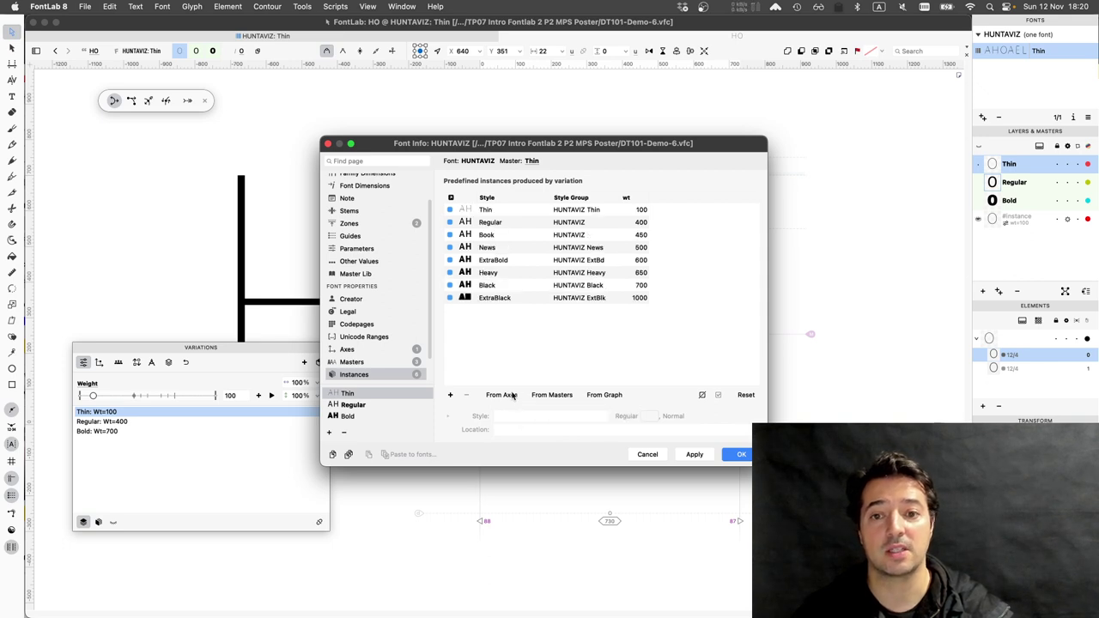
click(538, 297)
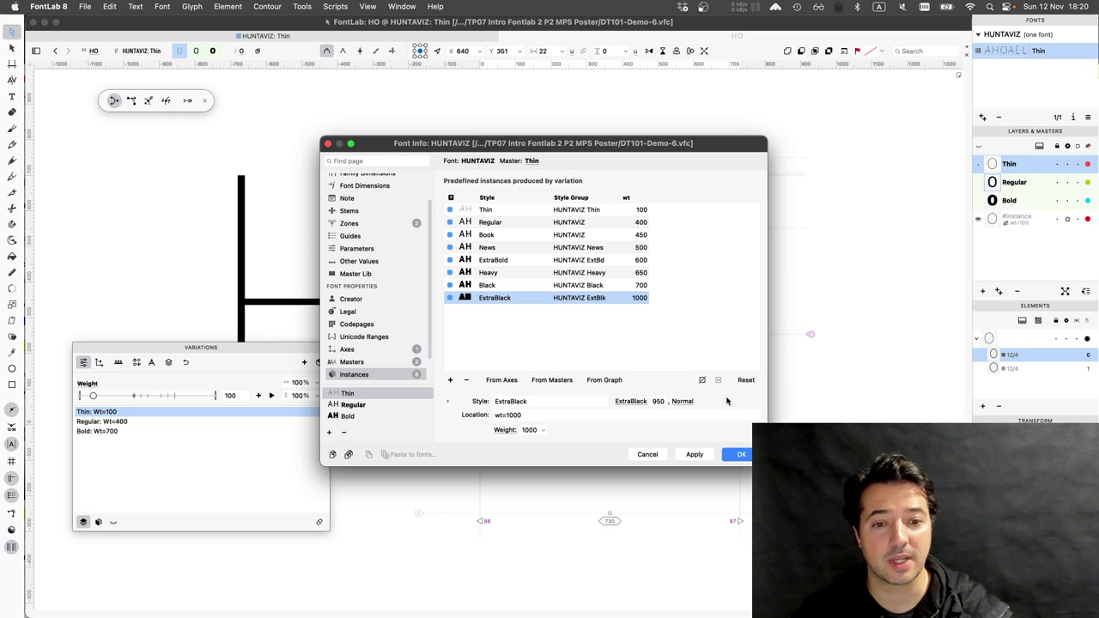
click(467, 380)
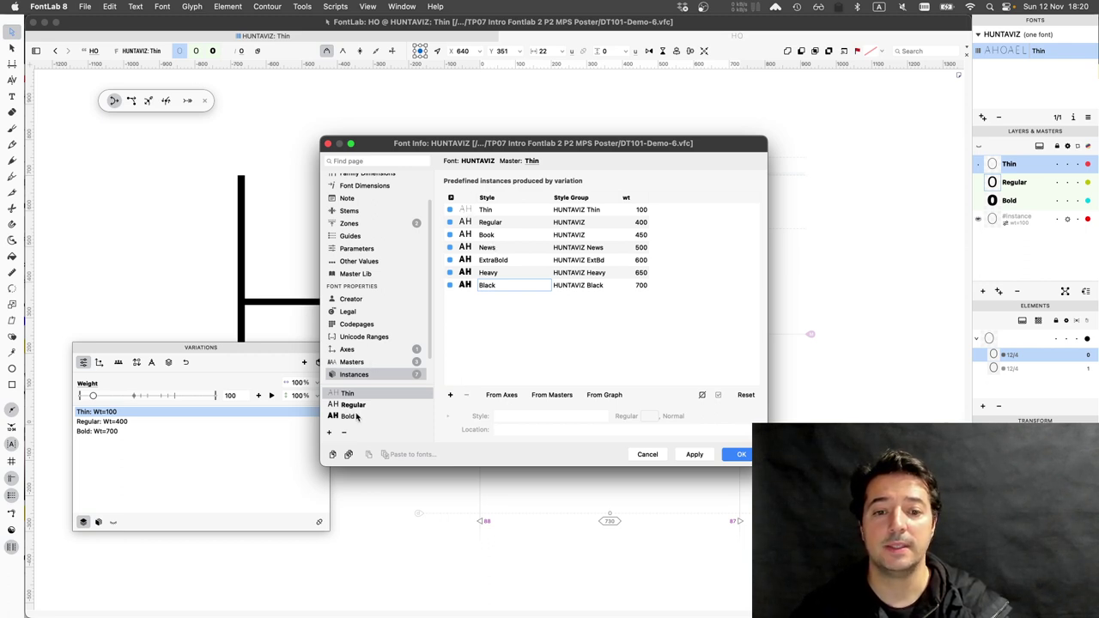
click(684, 457)
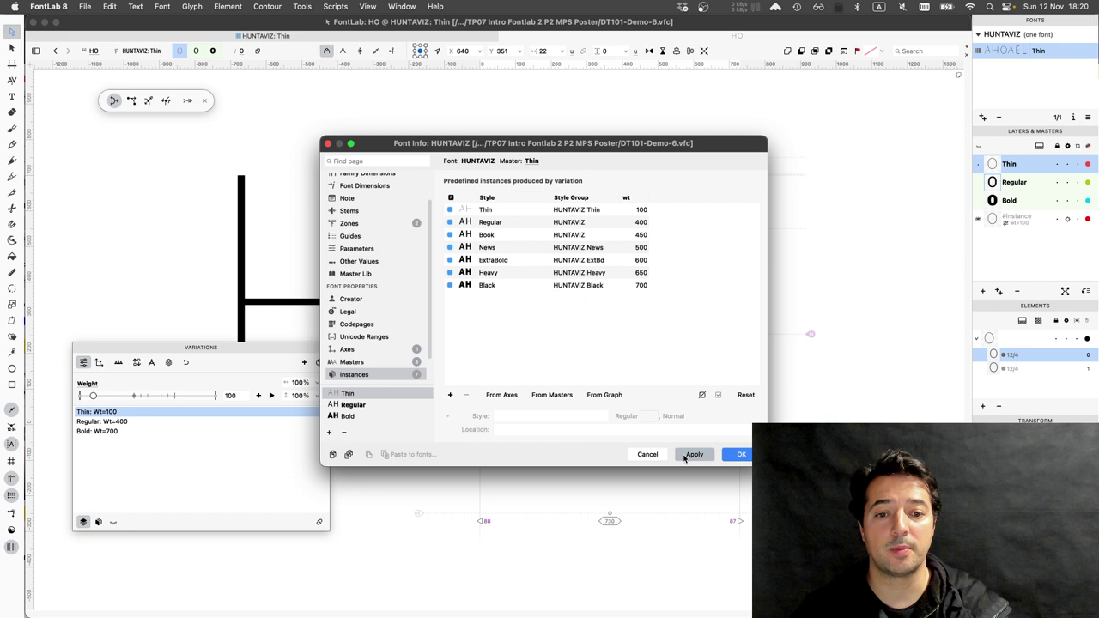
click(736, 457)
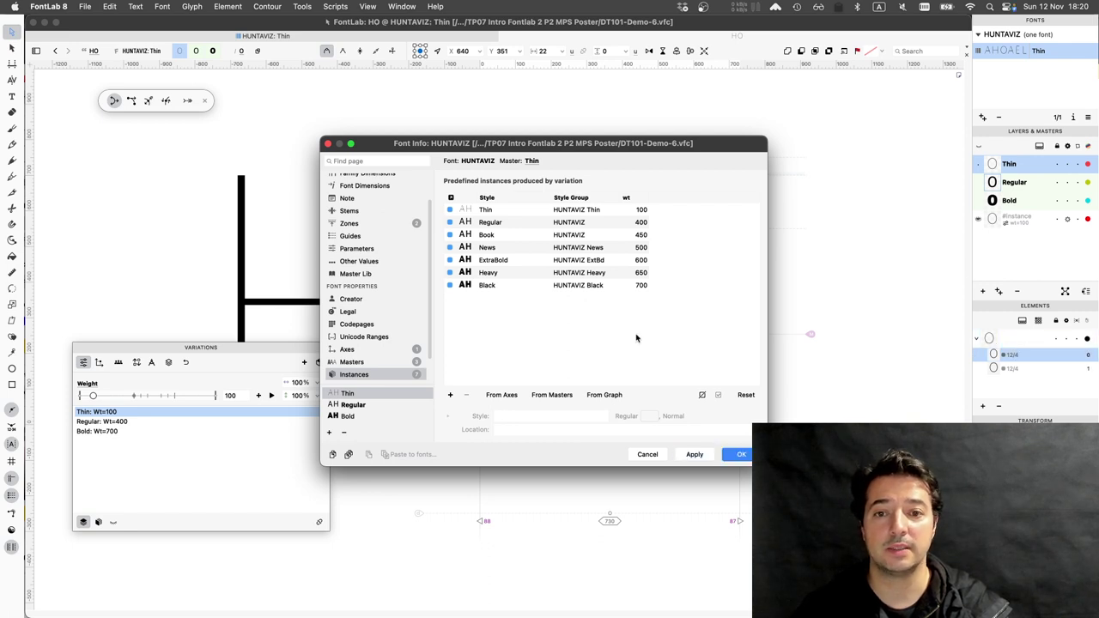
- Save the font and export HUNTAVIZ as a Variable TT font to the Desktop folder
key(super+s)
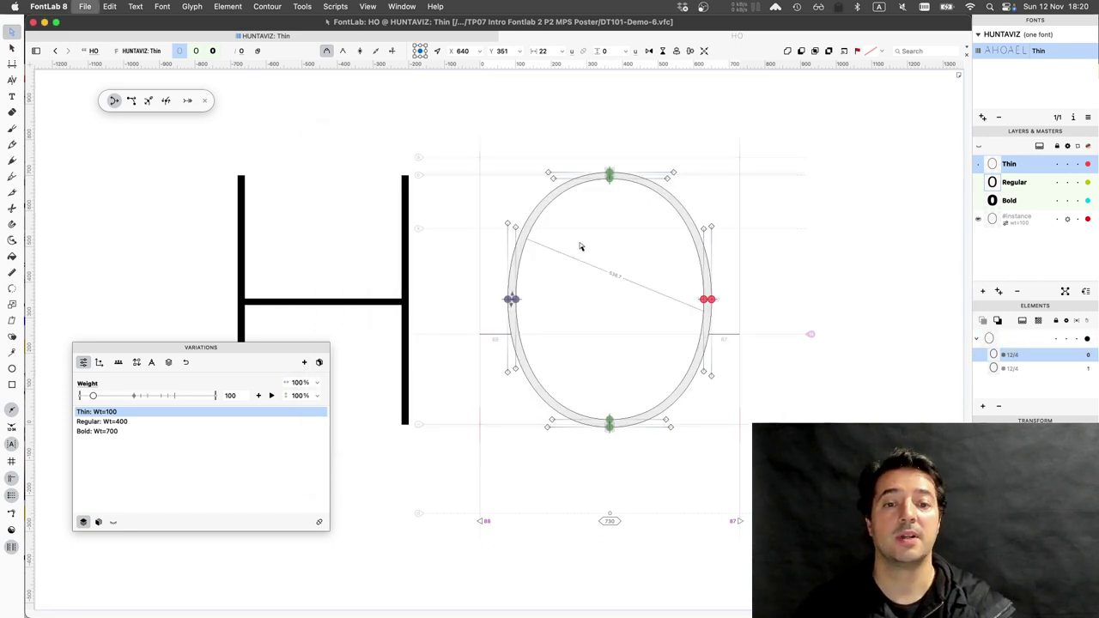
key(super+e)
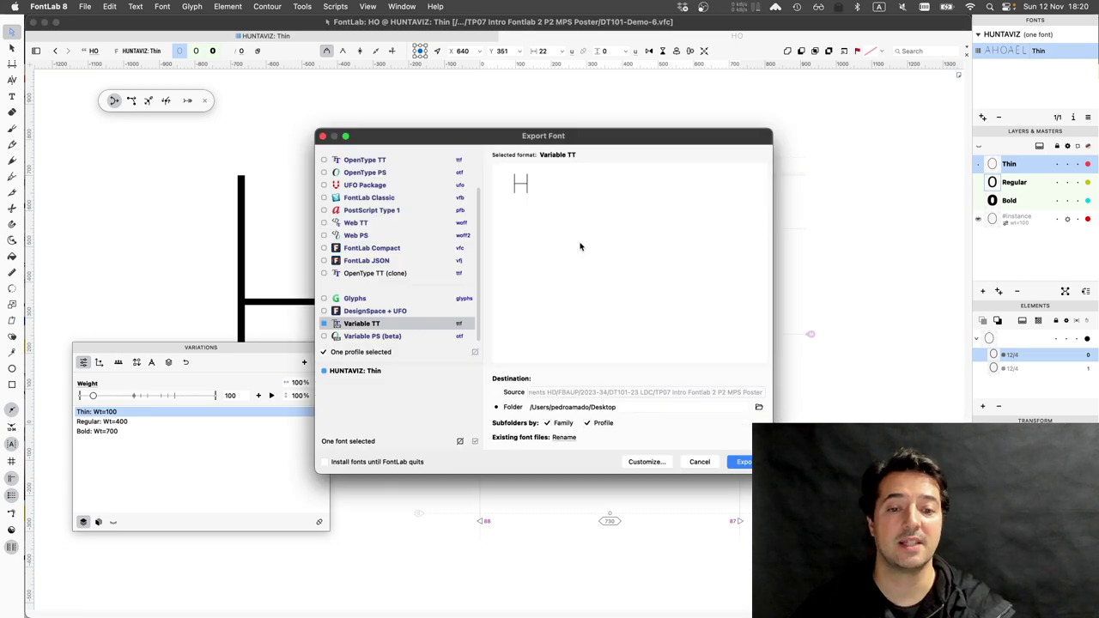
key(Return)
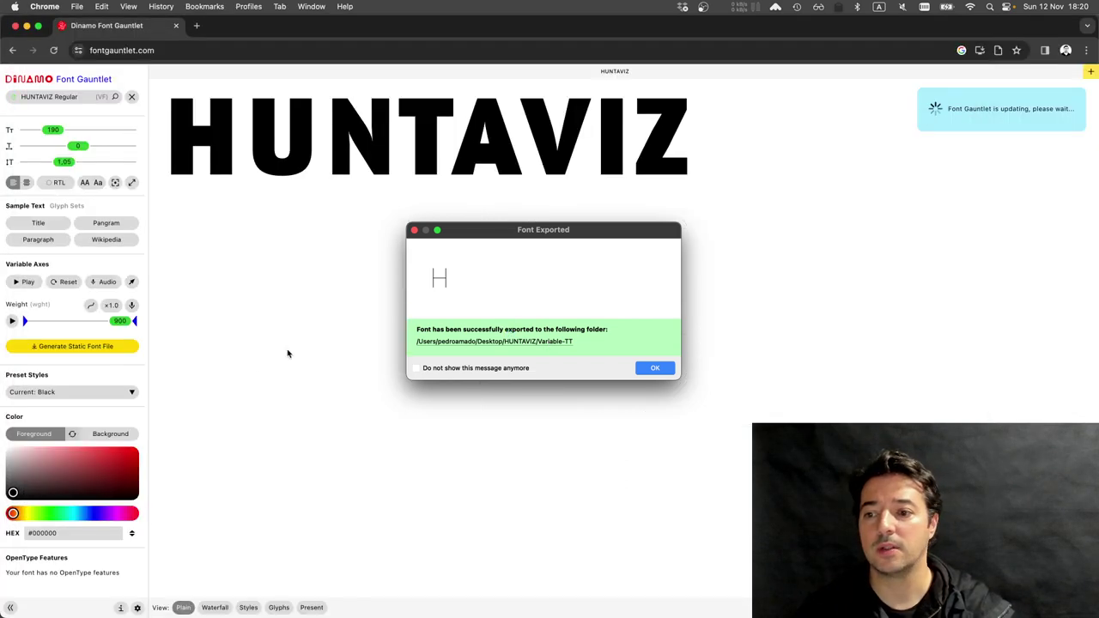
- Dismiss the font export confirmation and try to apply the Thin preset style to the HUNTAVIZ sample text
click(96, 393)
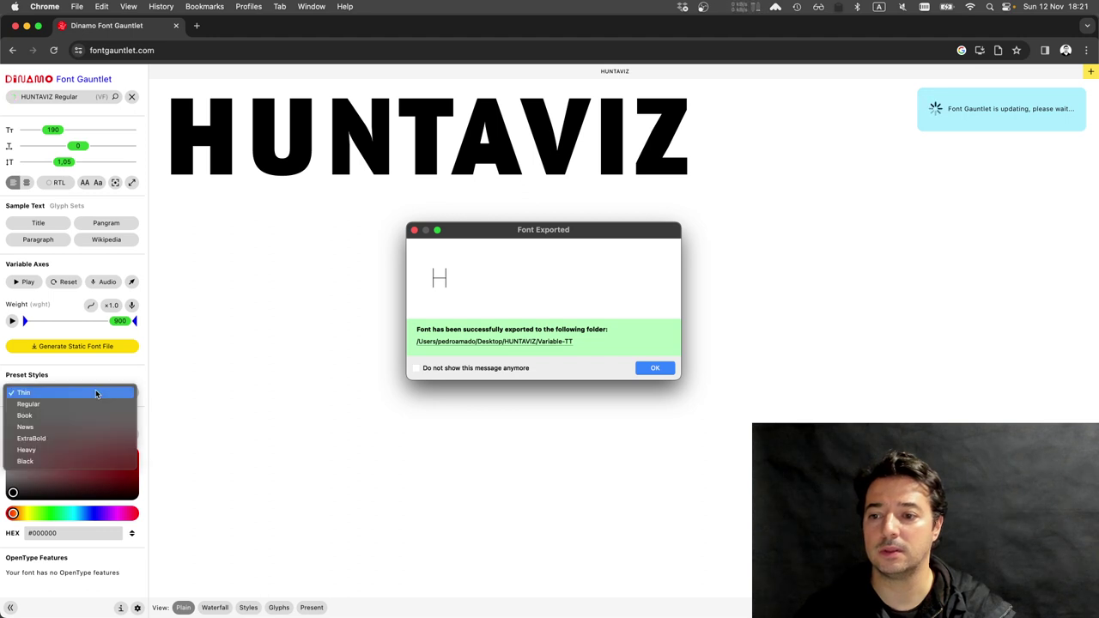
click(127, 374)
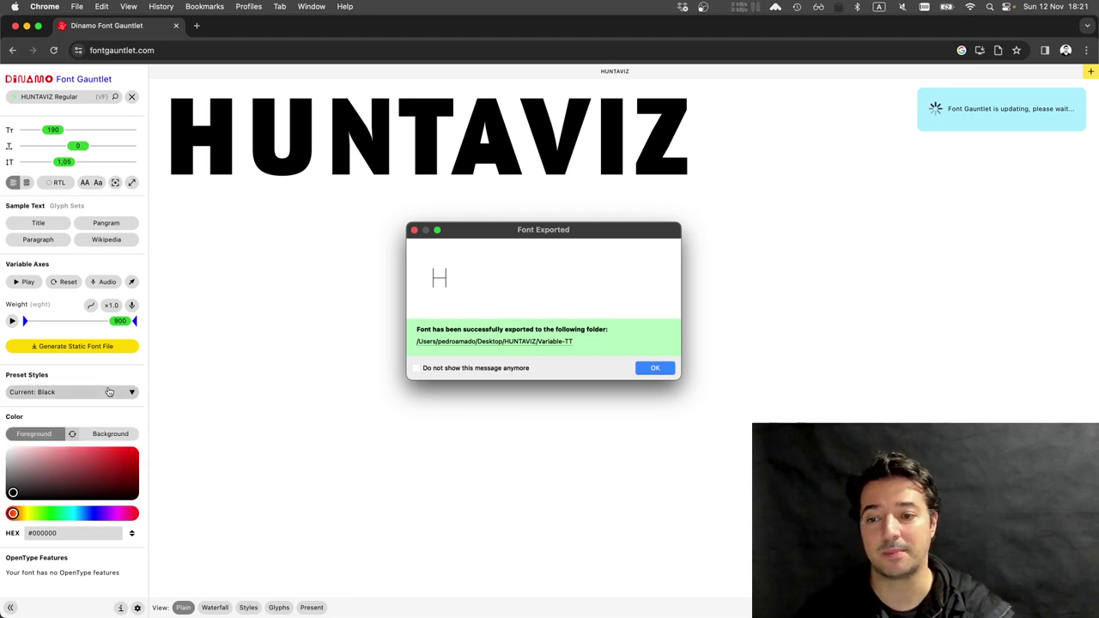
key(Return)
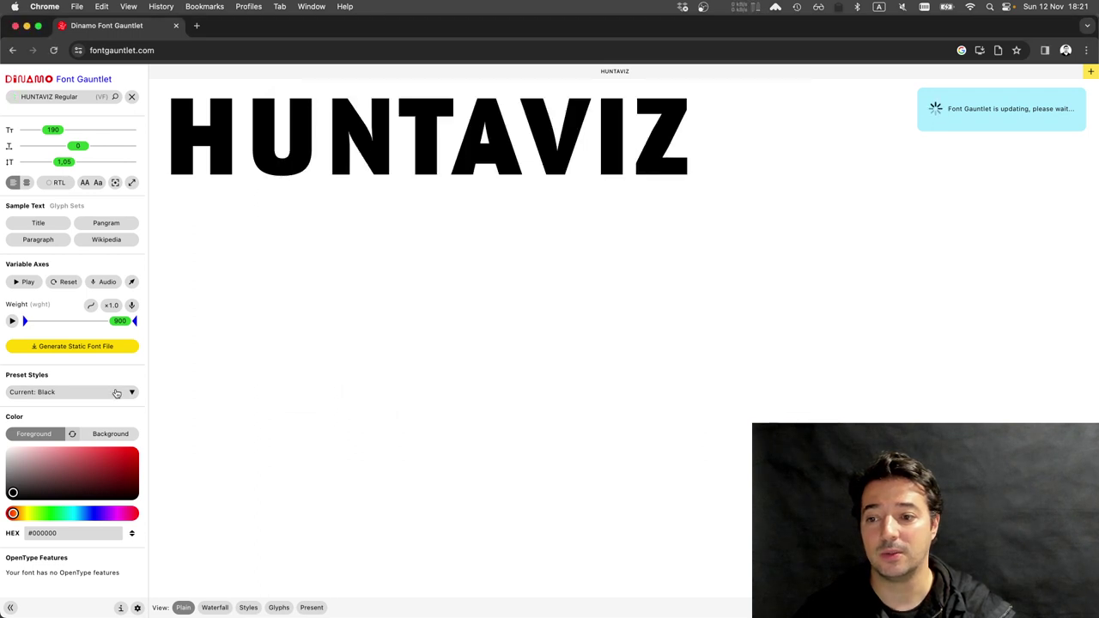
click(93, 393)
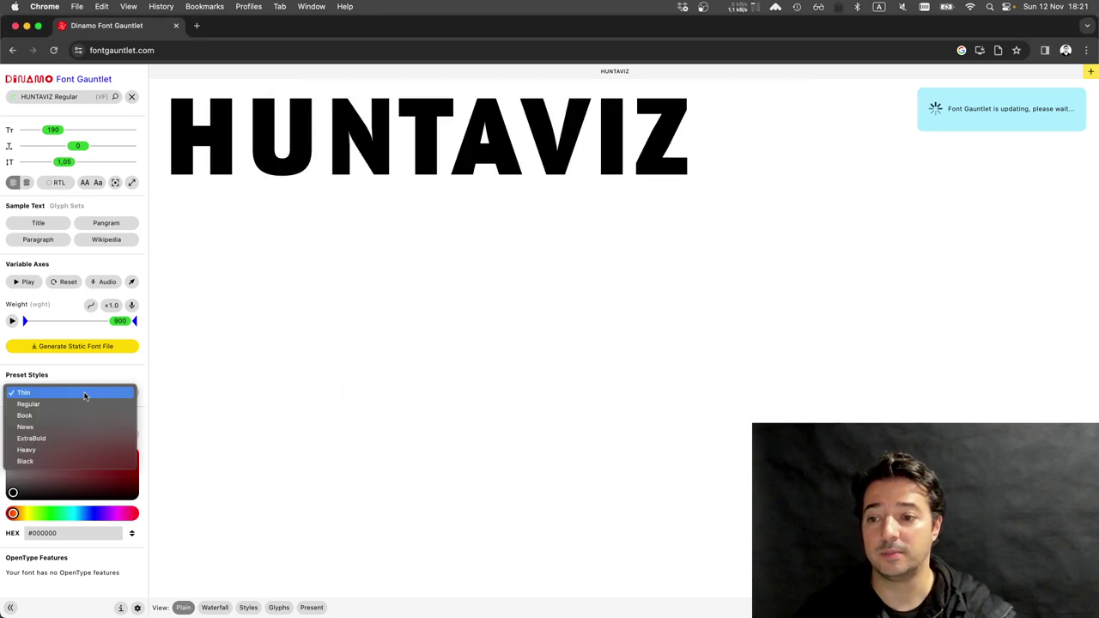
click(86, 395)
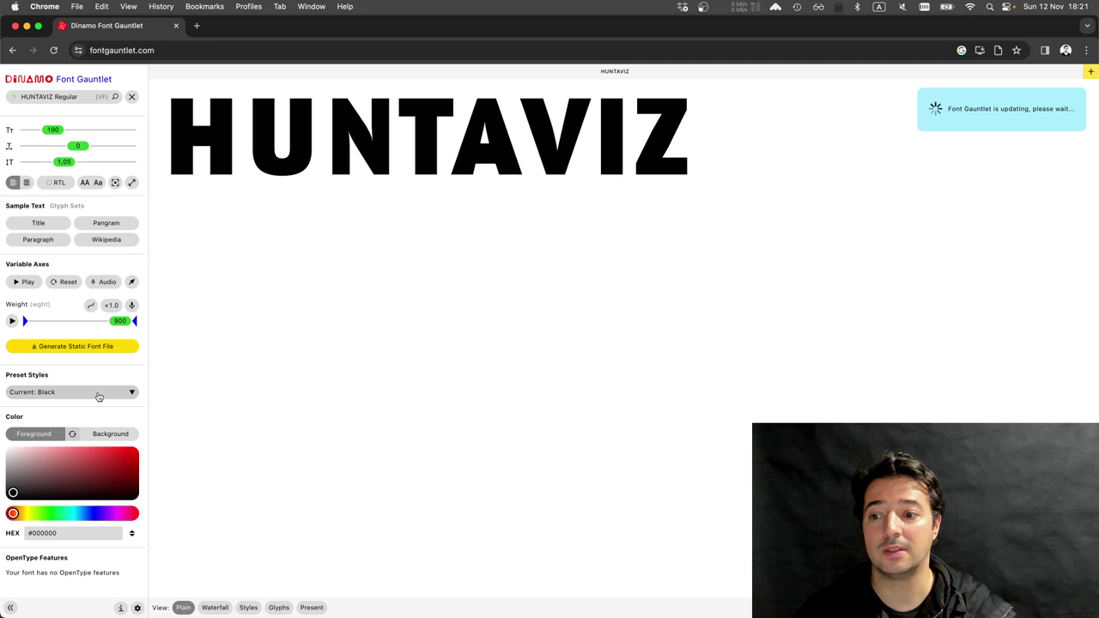
- Load the newly exported DT101-Demo-6-VF.ttf from Finder's Variable-TT folder into Font Gauntlet
key(super+Tab)
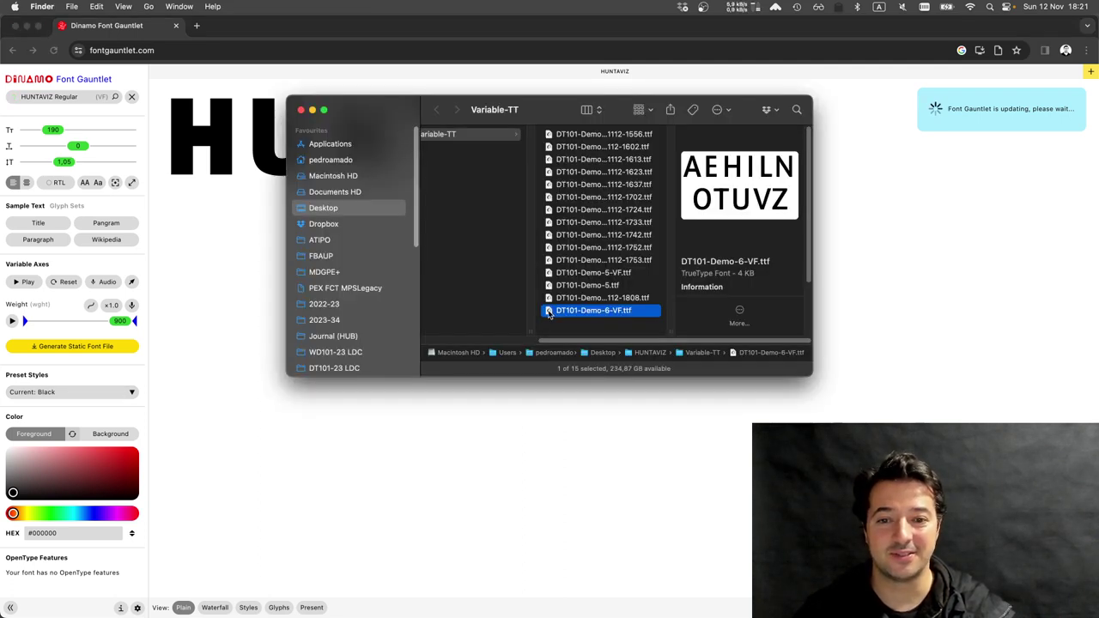
drag(590, 312, 280, 335)
drag(250, 334, 249, 332)
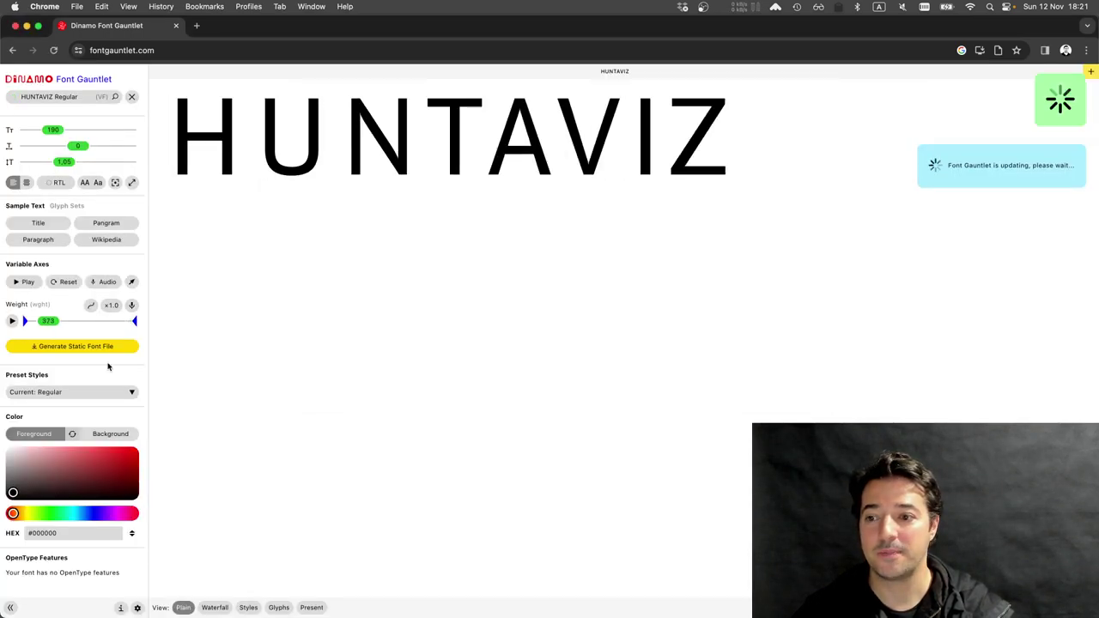
- Preview the HUNTAVIZ sample text in the Black, Regular and Thin preset styles
click(80, 393)
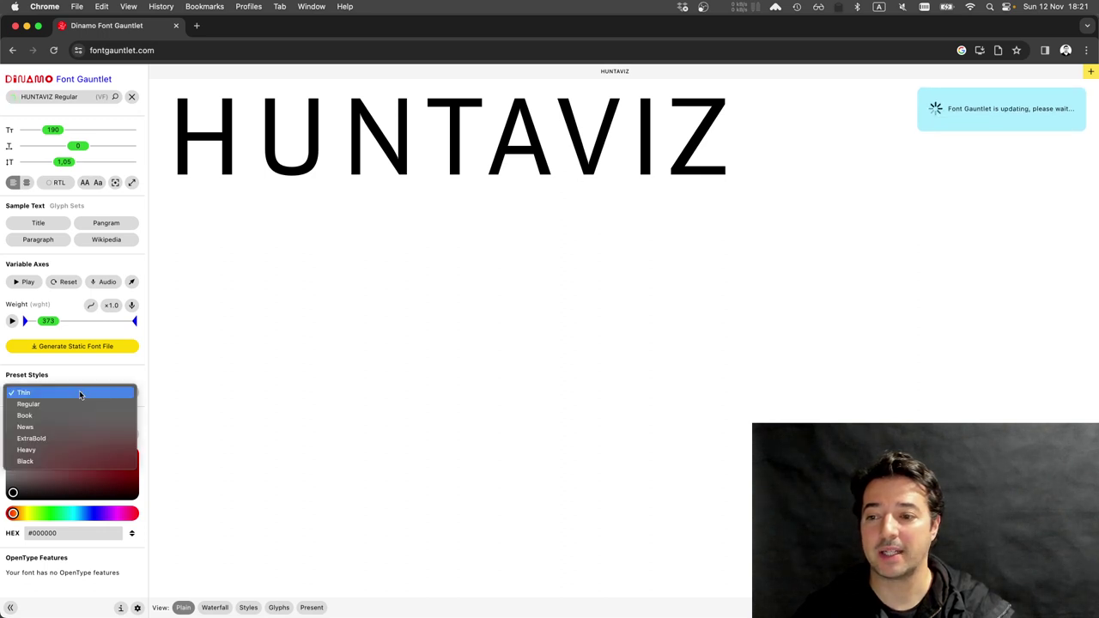
click(51, 461)
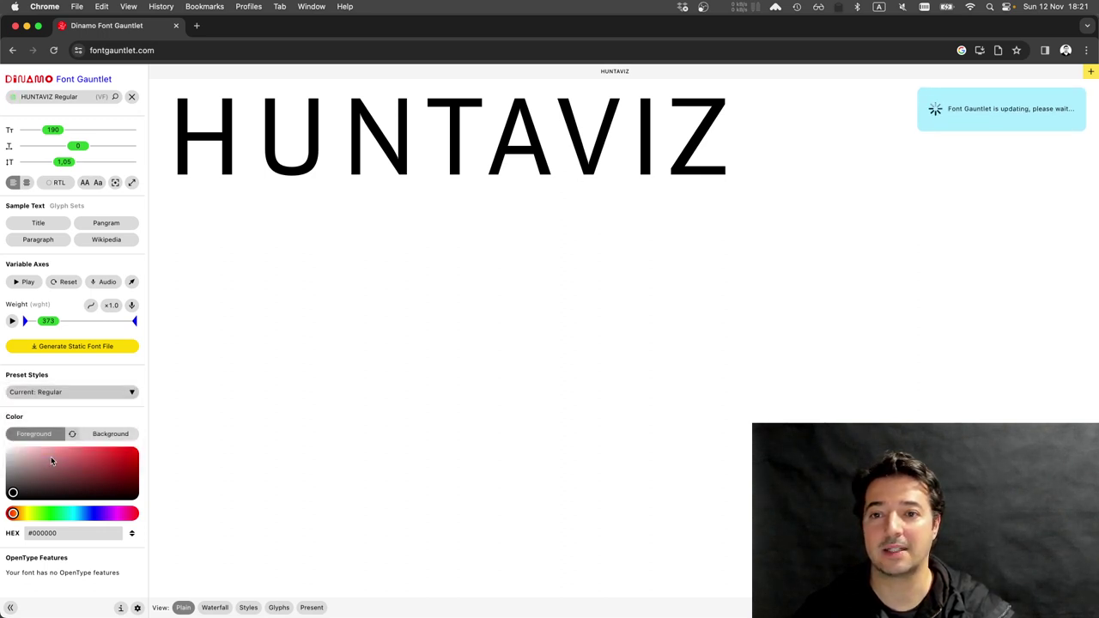
click(62, 399)
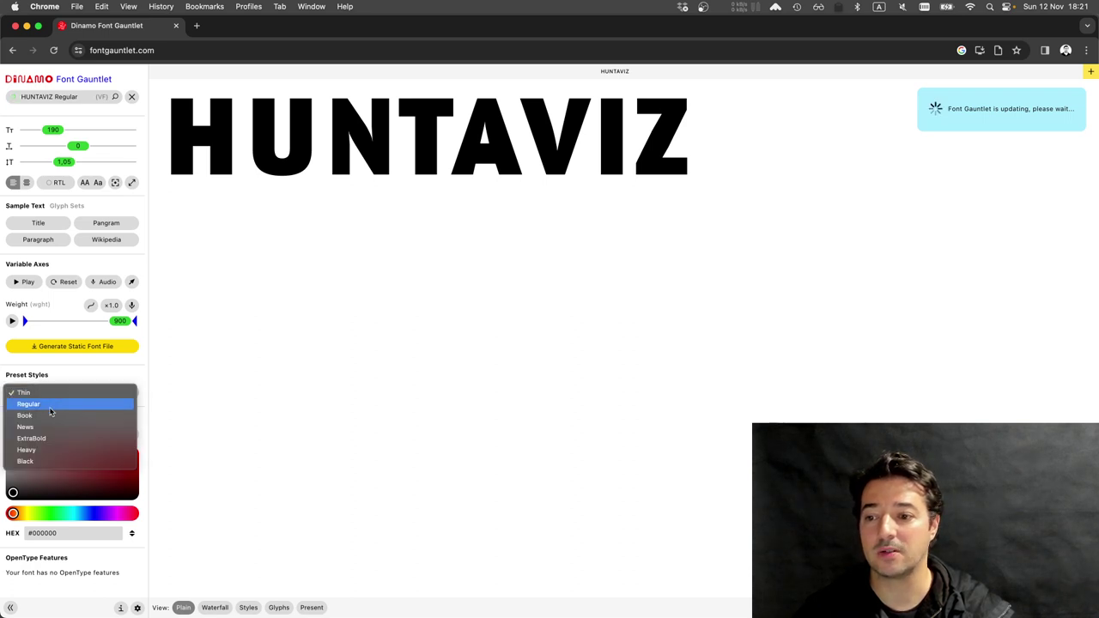
click(51, 404)
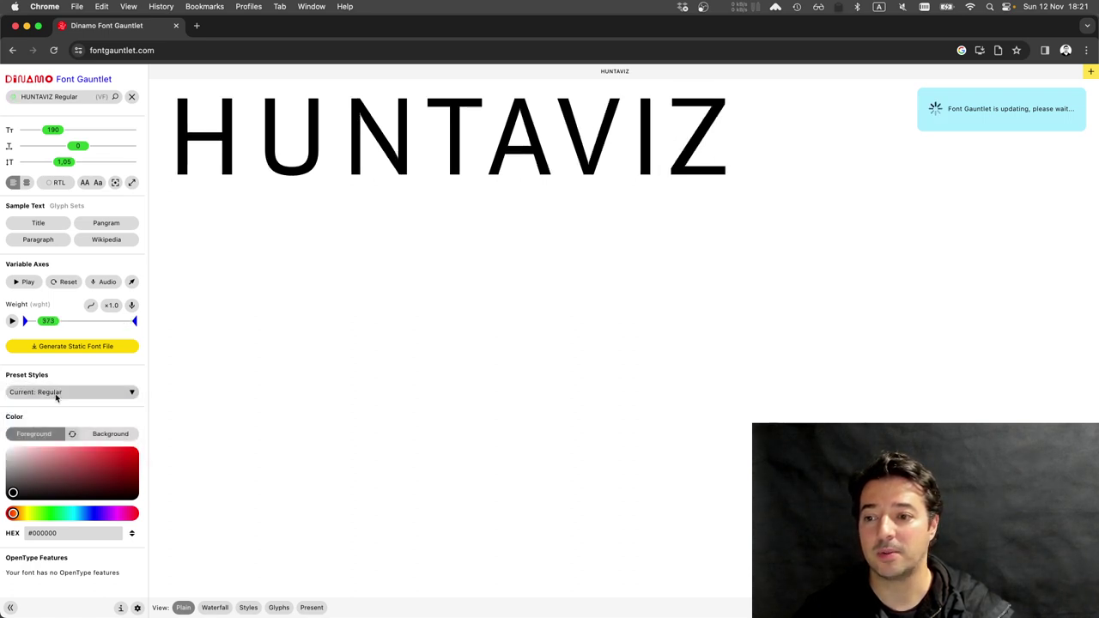
click(56, 393)
click(55, 393)
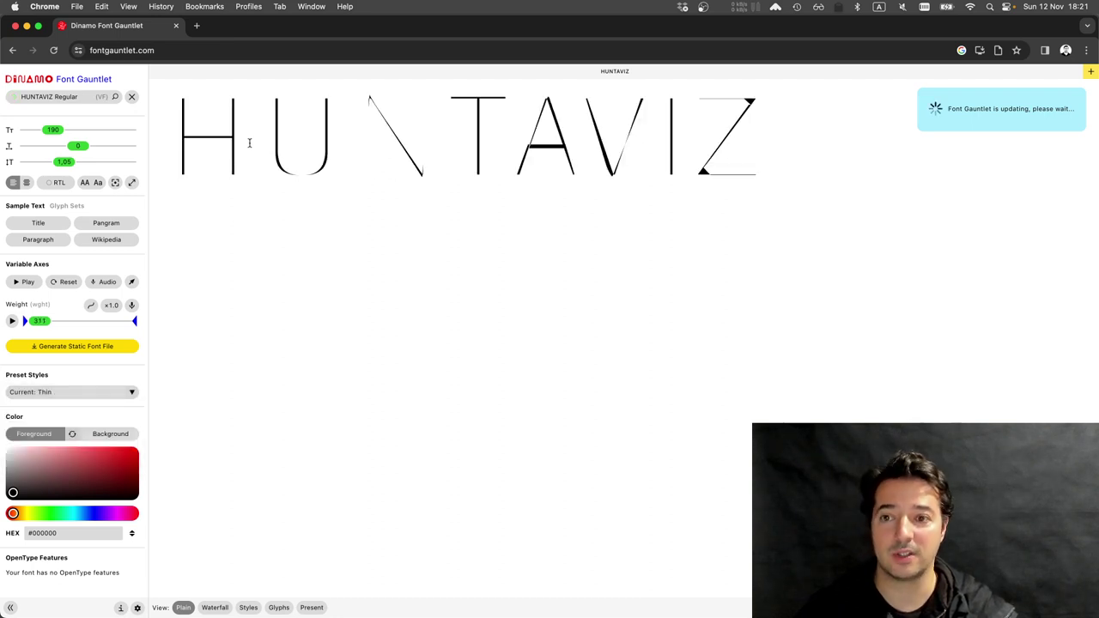
- Replace the sample text with HO and raise its Weight from the 311 minimum to about 422
triple_click(292, 134)
text(HO)
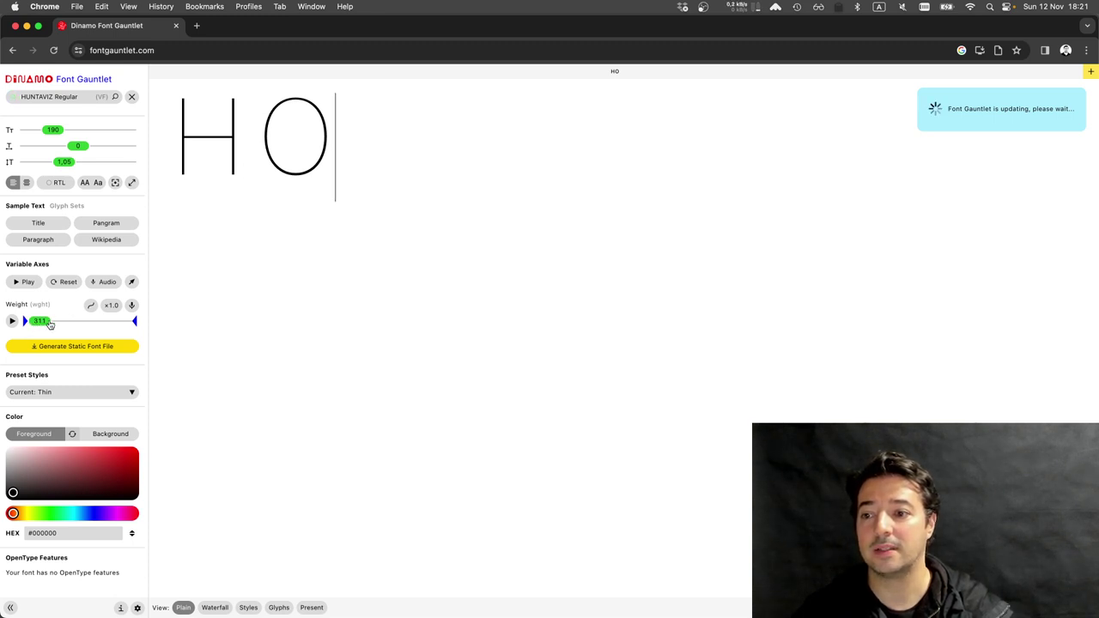
mouse_move(49, 324)
mouse_down()
mouse_move(127, 324)
mouse_move(28, 323)
mouse_move(49, 325)
mouse_move(39, 324)
mouse_up()
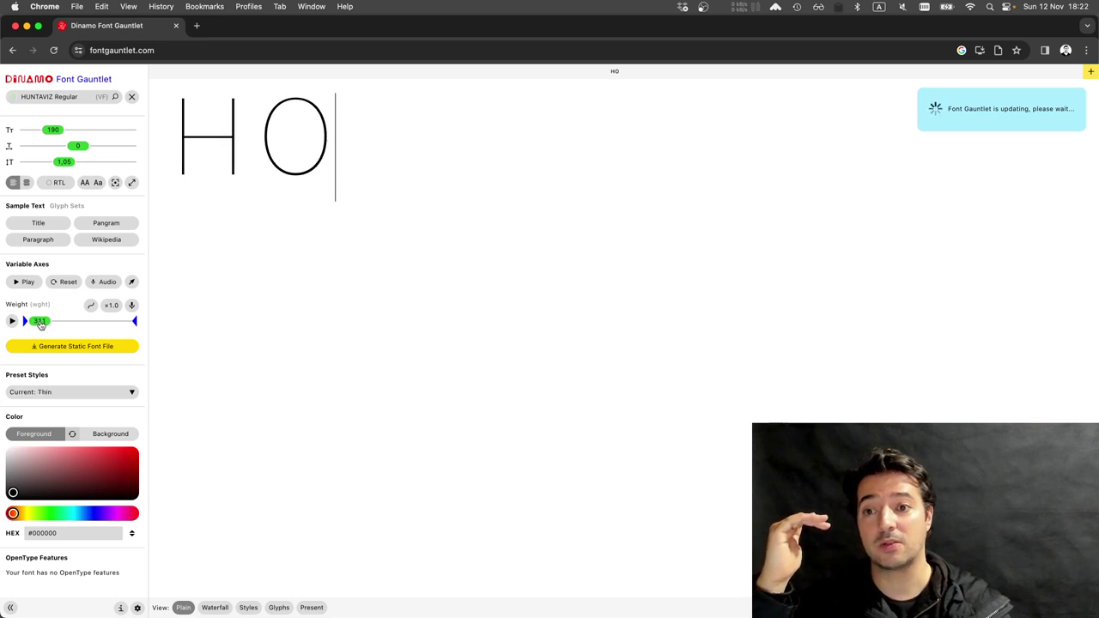
drag(39, 323, 62, 324)
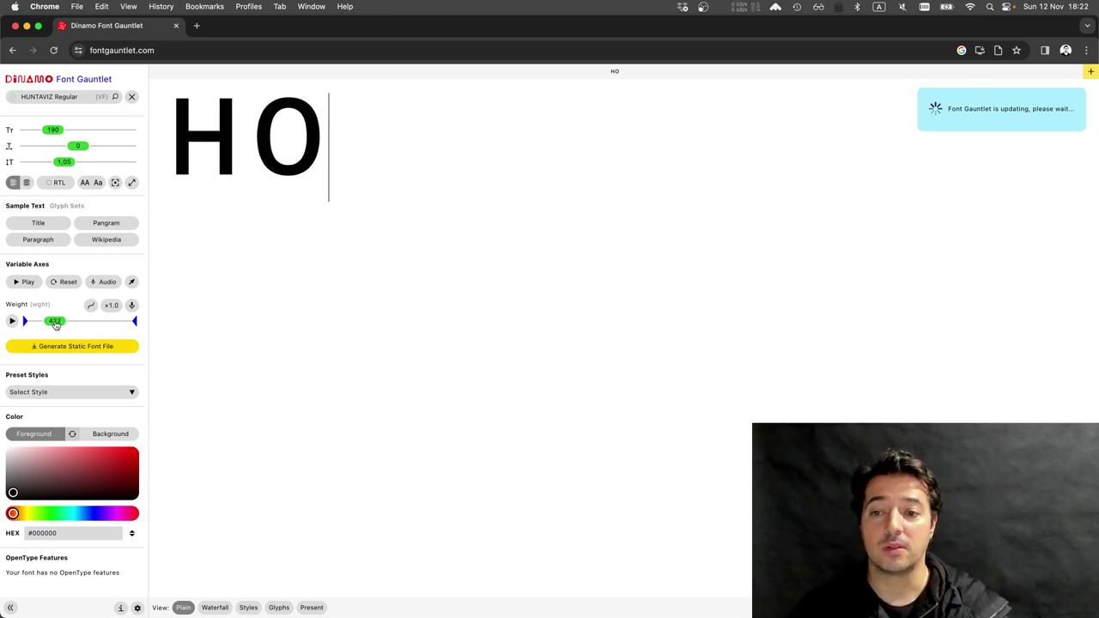
- Switch to FontLab, review the predefined instances in the font info and close it without changes
key(super+Tab)
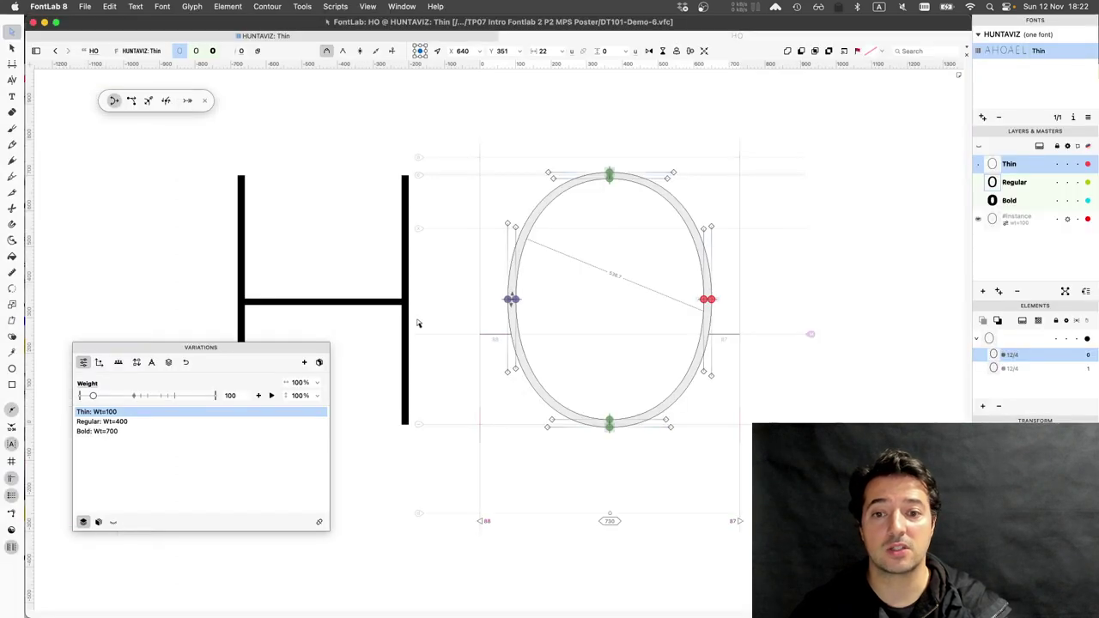
key(super+s)
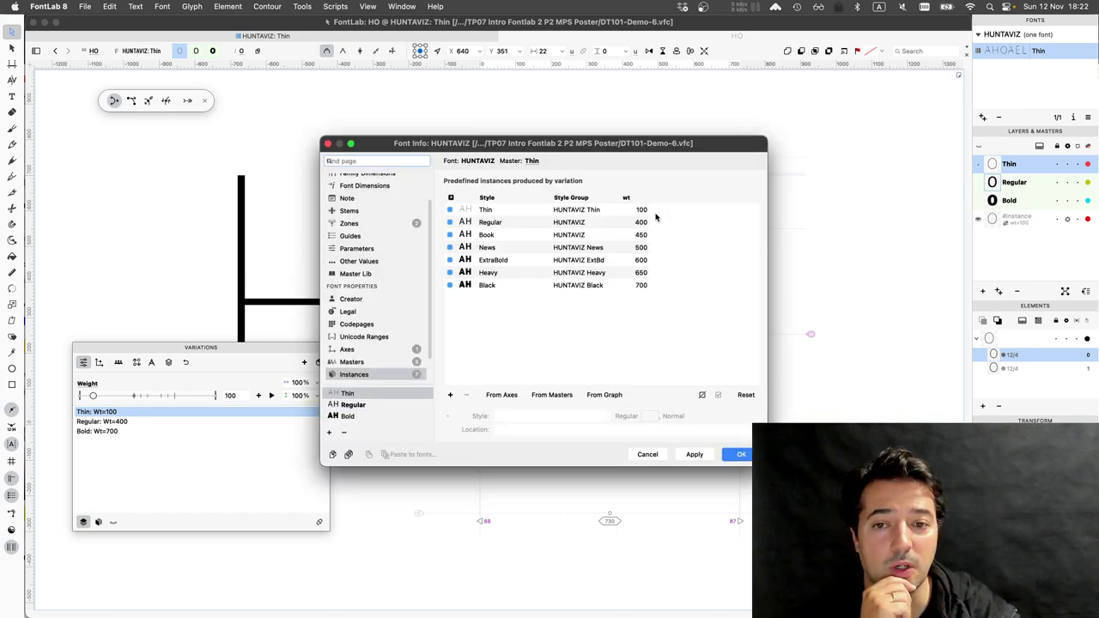
click(655, 459)
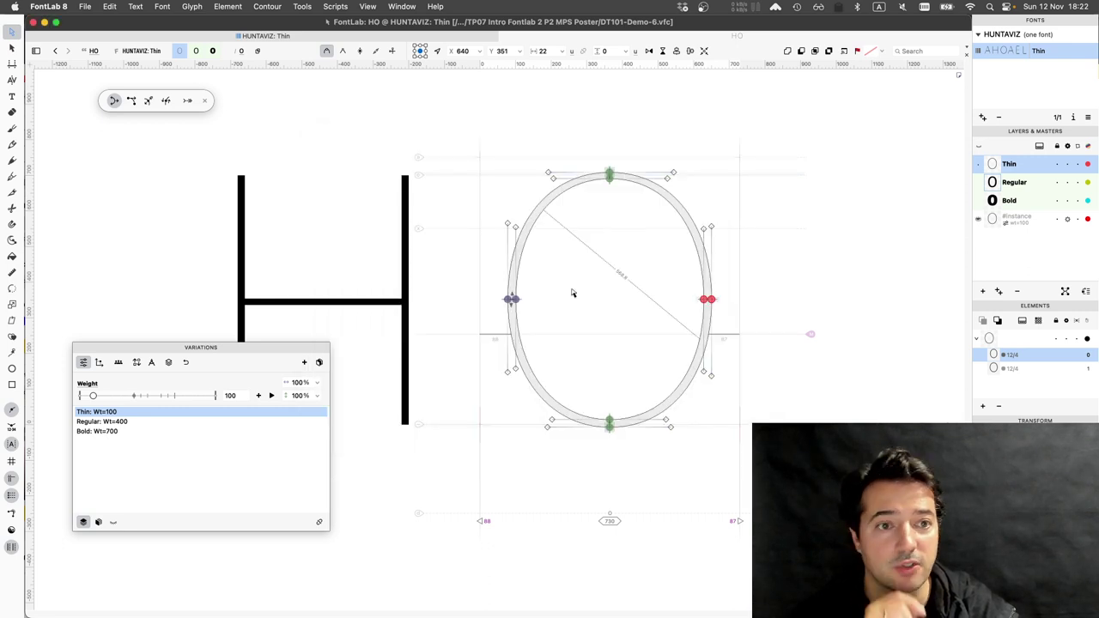
- Select the #instance layer of the O and preview its Weight variation between 100 and about 264
click(1031, 220)
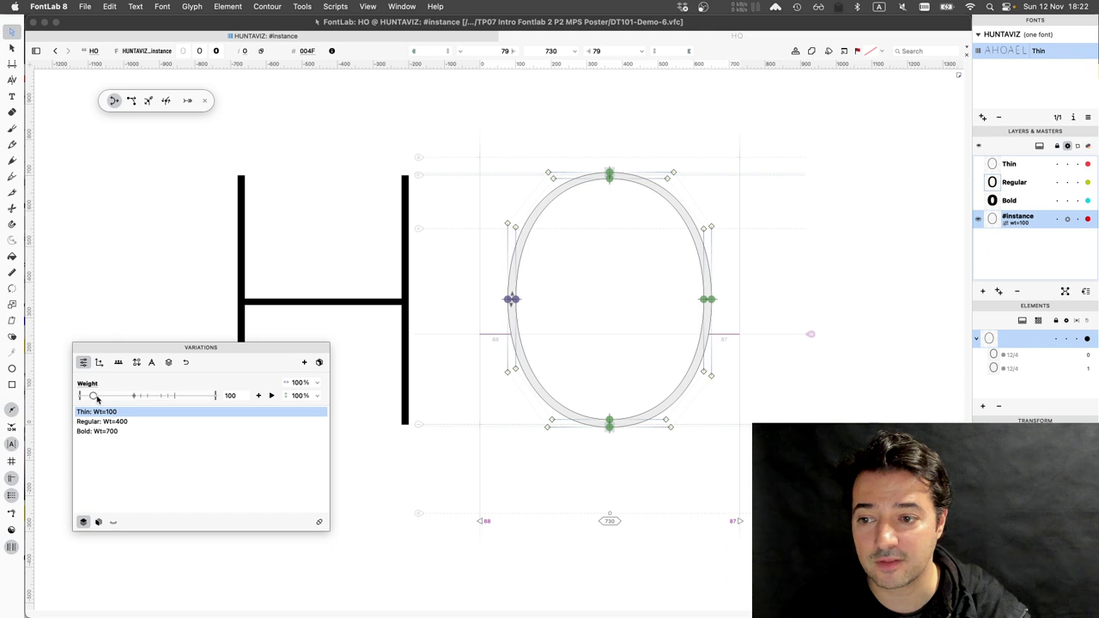
drag(99, 400, 116, 401)
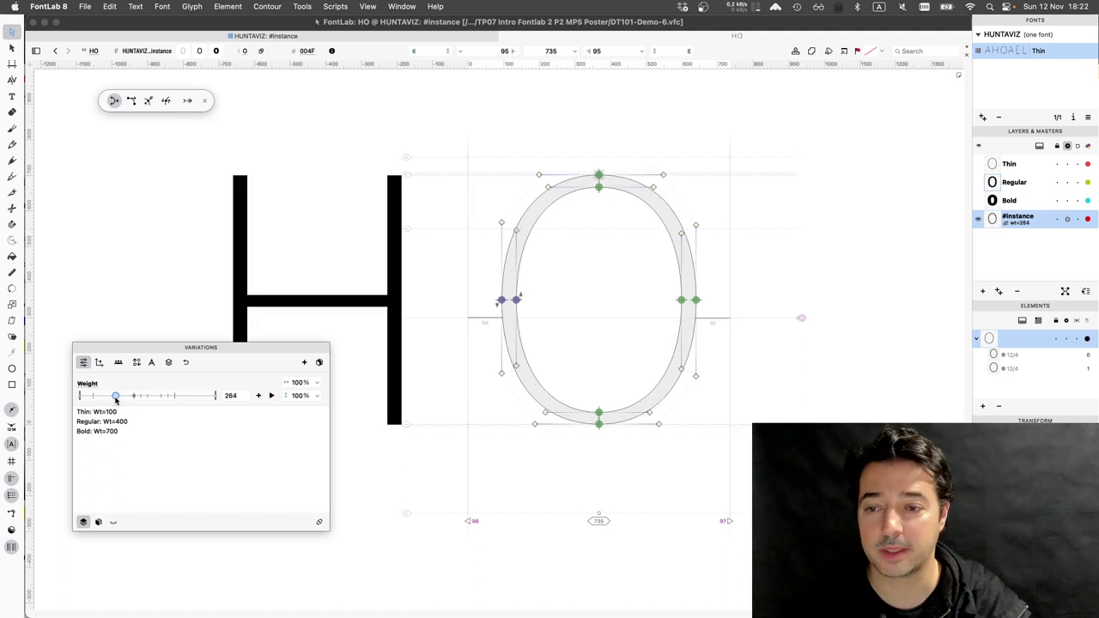
drag(108, 400, 94, 400)
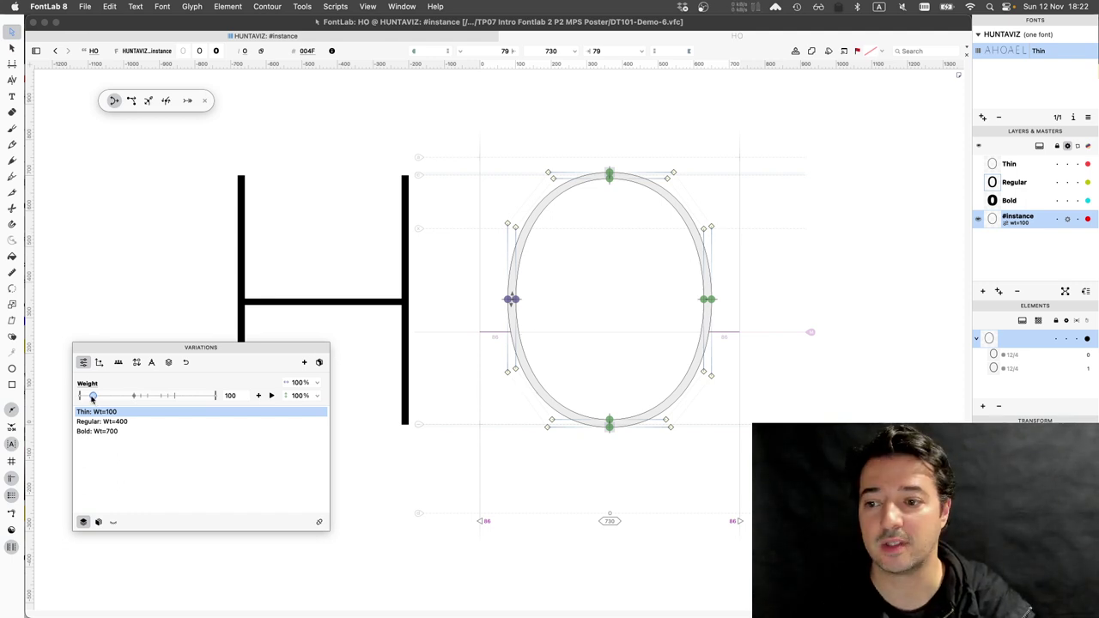
drag(109, 399, 116, 398)
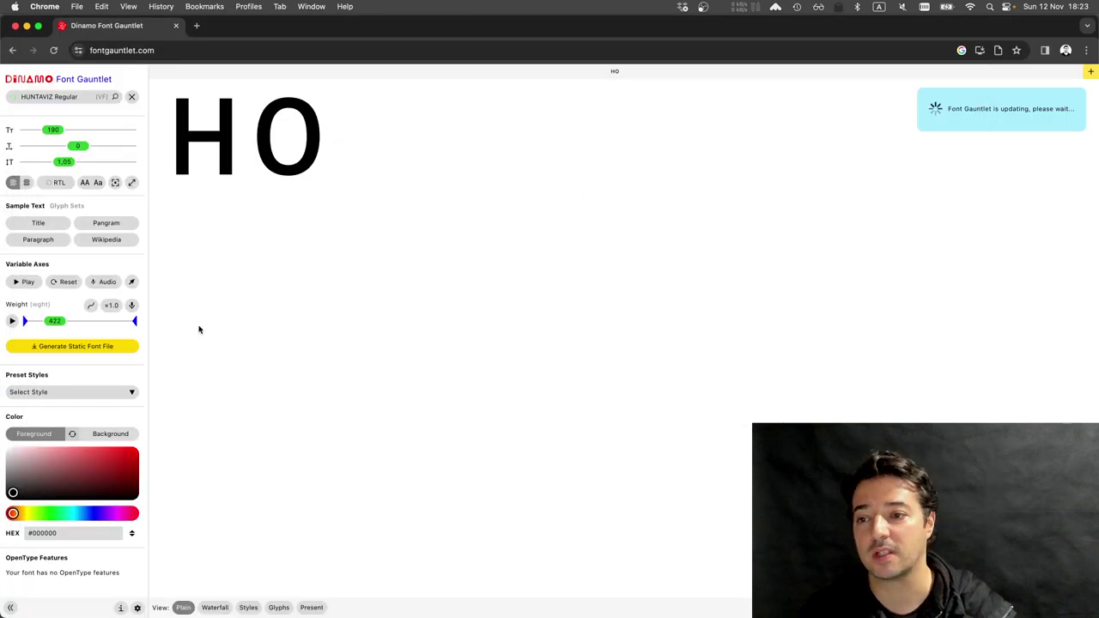
- Switch back to Font Gauntlet and compare the HO text at Weight values between 311 and about 393, ending at about 321
drag(53, 324, 43, 324)
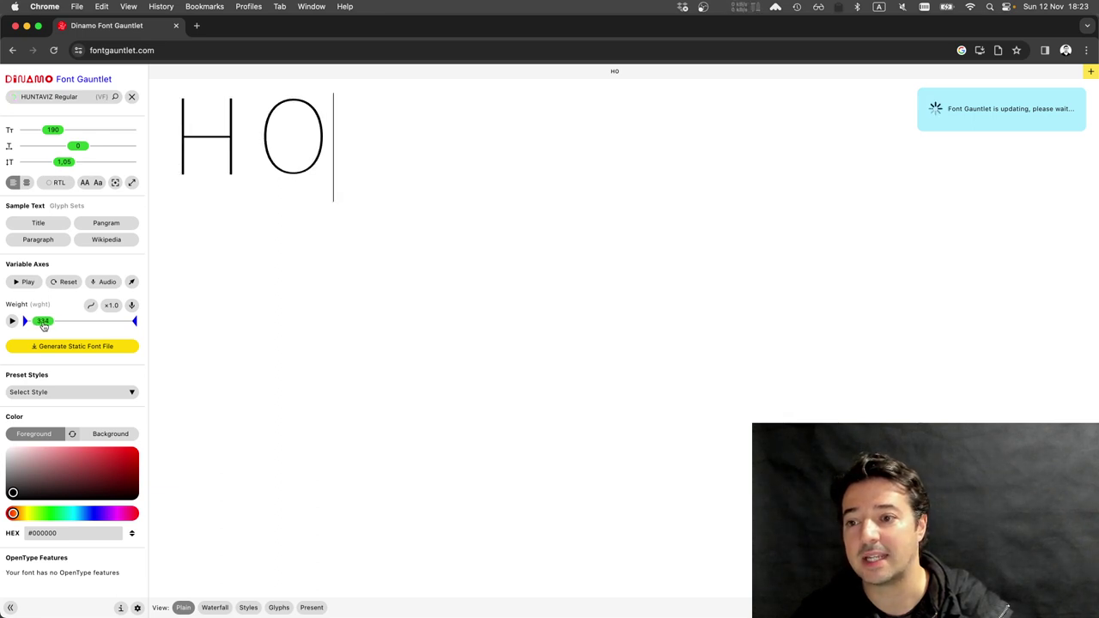
drag(43, 325, 39, 325)
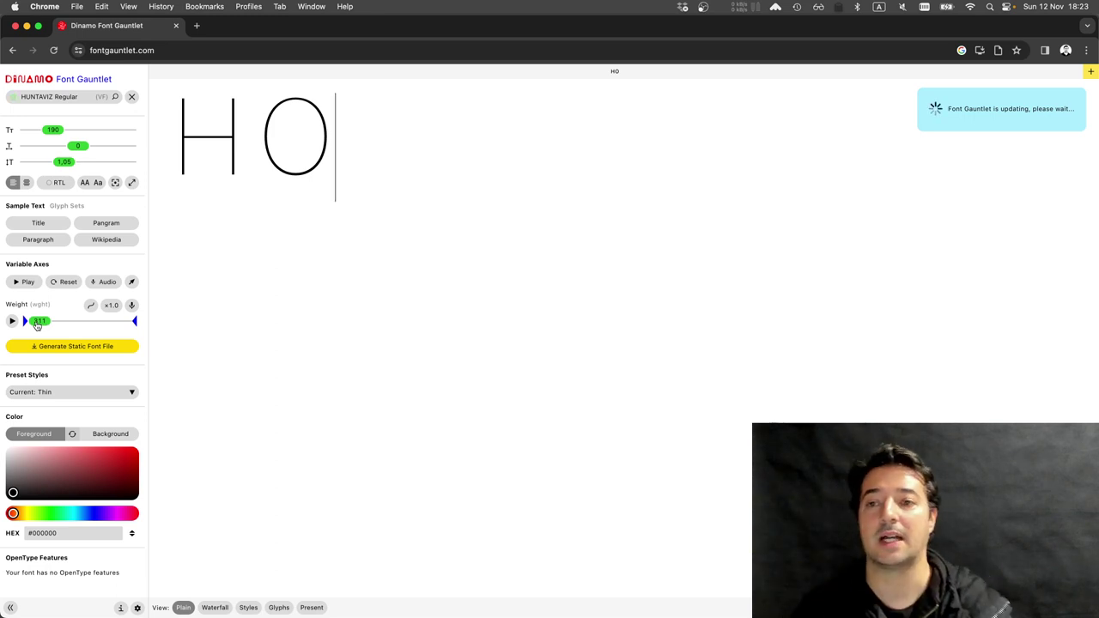
drag(37, 325, 52, 327)
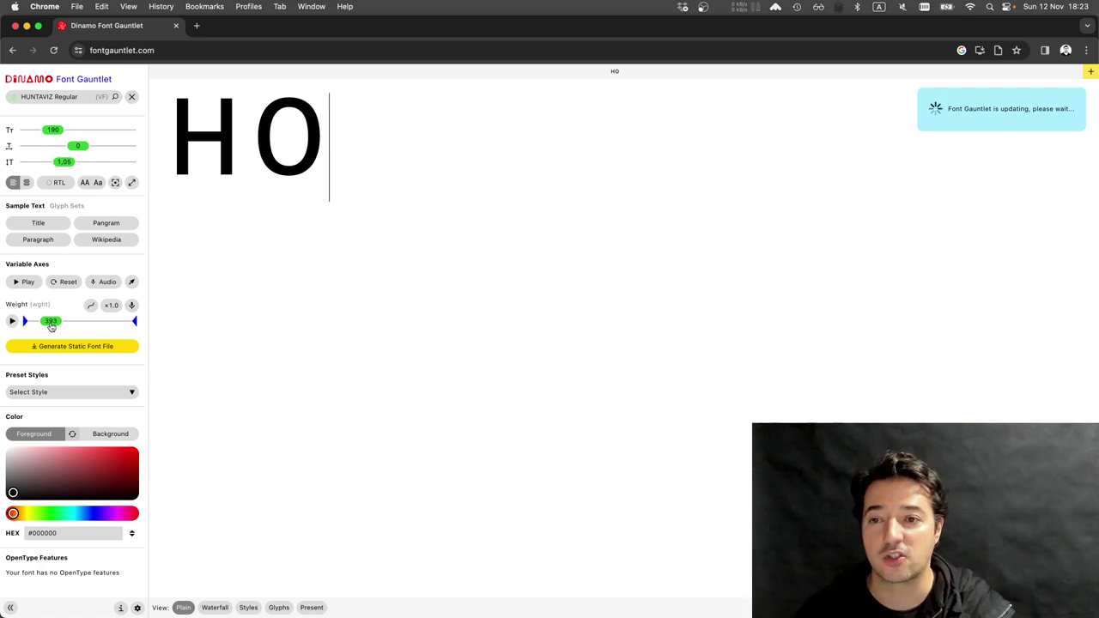
mouse_move(53, 326)
mouse_down()
mouse_move(125, 328)
mouse_move(42, 324)
mouse_up()
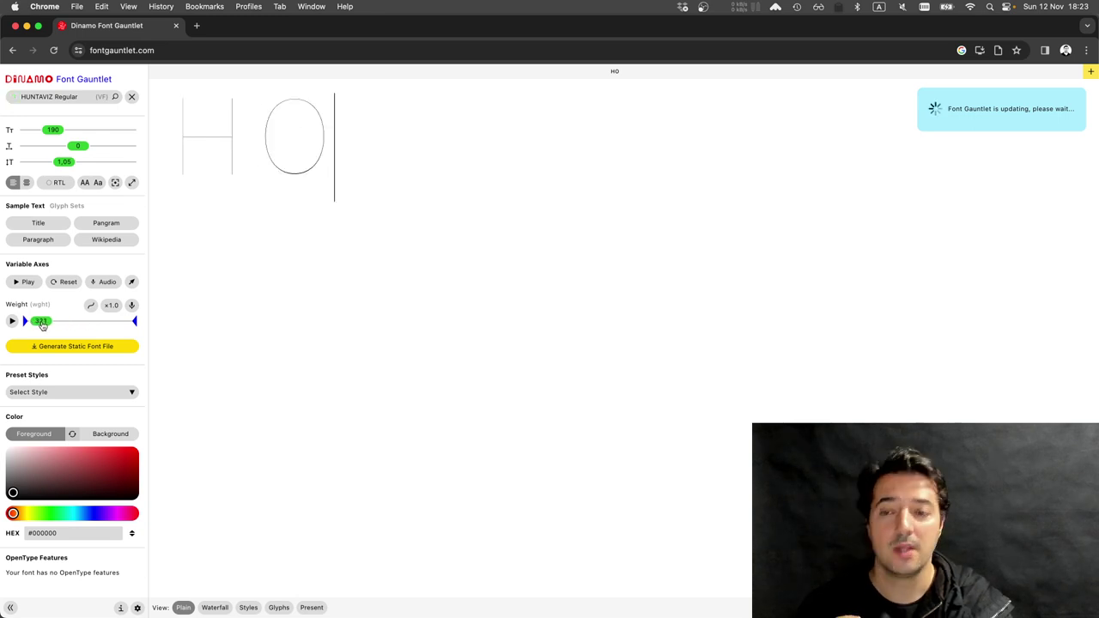